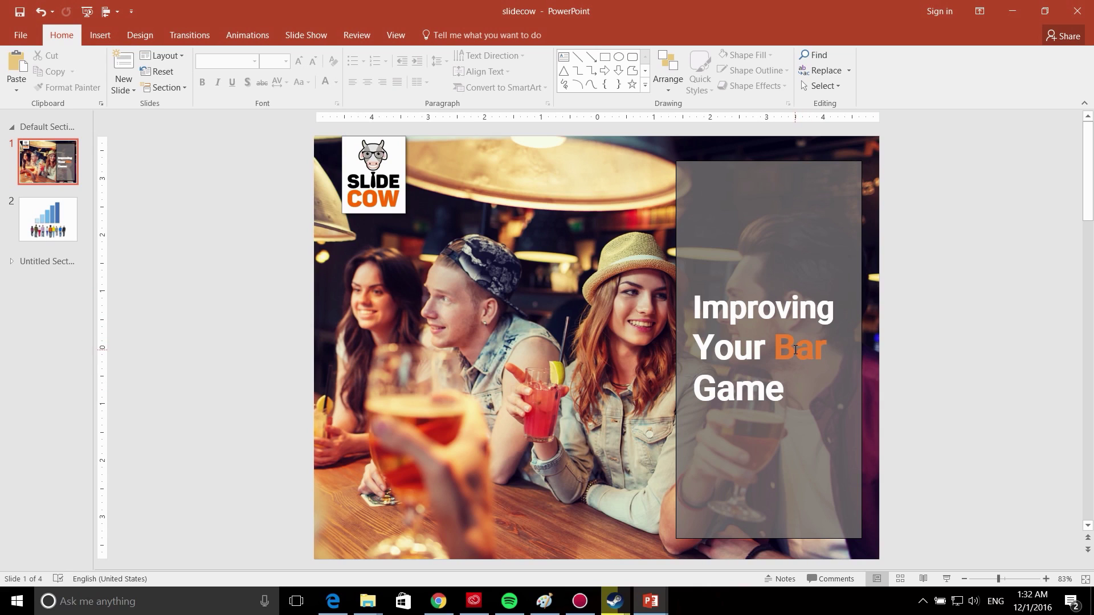
# Step: Advance to slide 2, the rising blue bar graphic above a row of people
pyautogui.press('pagedown')
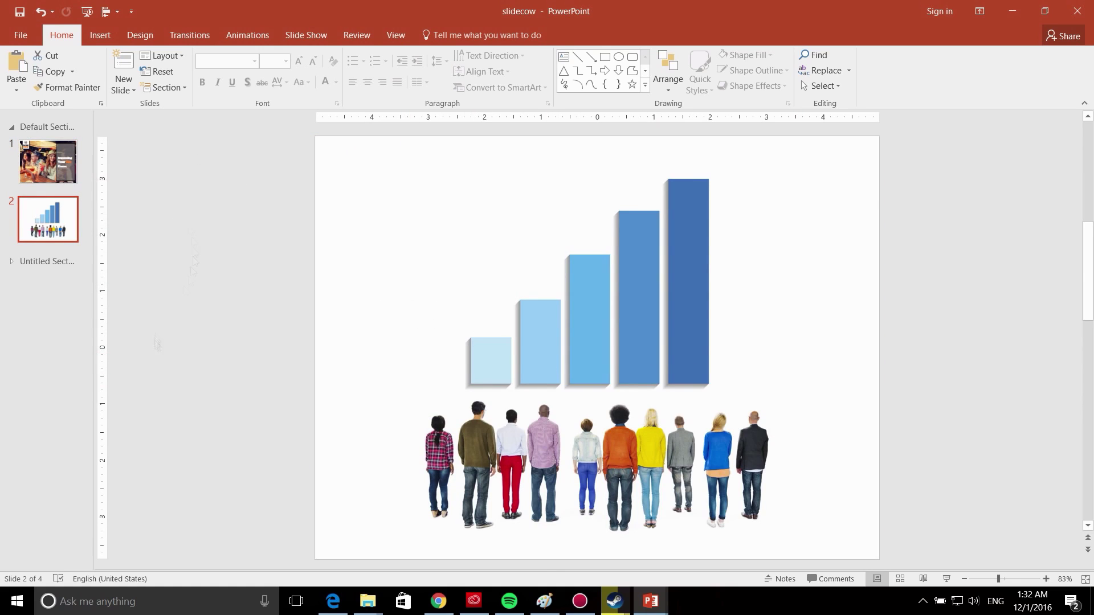
# Step: Add a new slide and paste the bar photo, cropped to a thin strip at the top
pyautogui.click(124, 66)
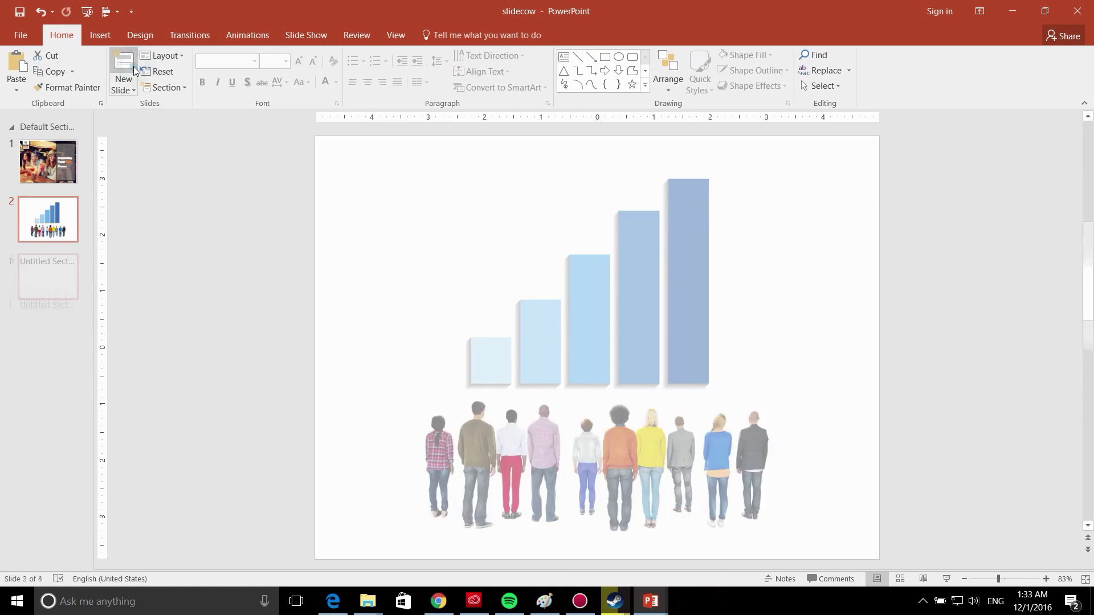
pyautogui.hotkey('ctrl', 'v')
pyautogui.click(439, 35)
pyautogui.click(940, 66)
pyautogui.moveTo(595, 136); pyautogui.dragTo(595, 459)
pyautogui.moveTo(596, 558); pyautogui.dragTo(596, 513)
pyautogui.press('Escape')
pyautogui.moveTo(777, 484); pyautogui.dragTo(772, 154)
# Step: Draw a rectangle over the photo strip with white fill and black outline
pyautogui.click(61, 34)
pyautogui.click(101, 35)
pyautogui.click(232, 69)
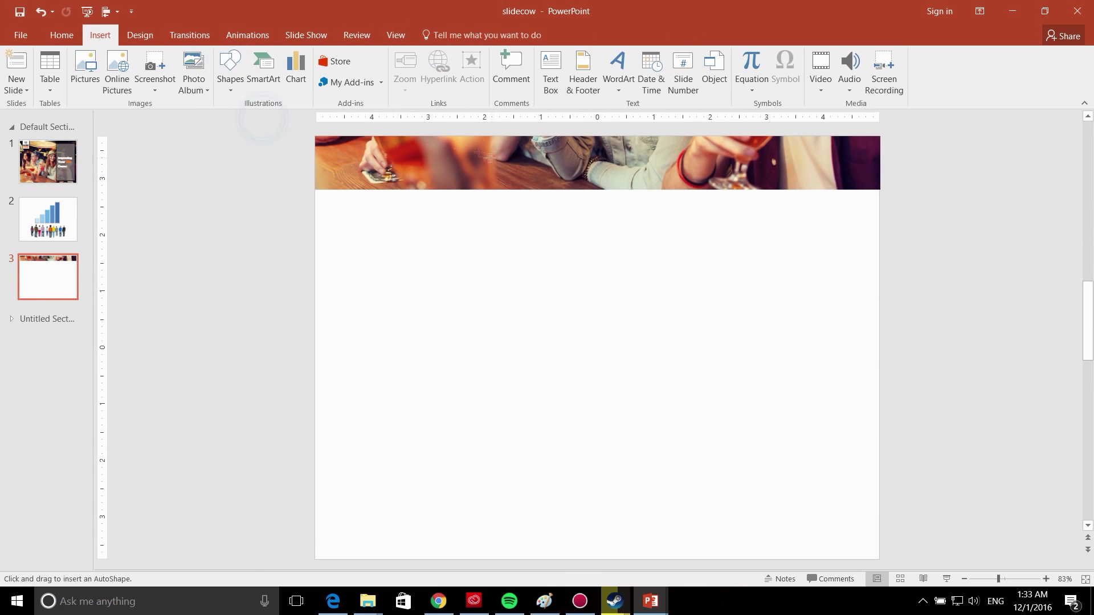
pyautogui.click(227, 123)
pyautogui.moveTo(476, 155); pyautogui.dragTo(786, 183)
pyautogui.click(506, 54)
pyautogui.click(486, 87)
pyautogui.click(515, 71)
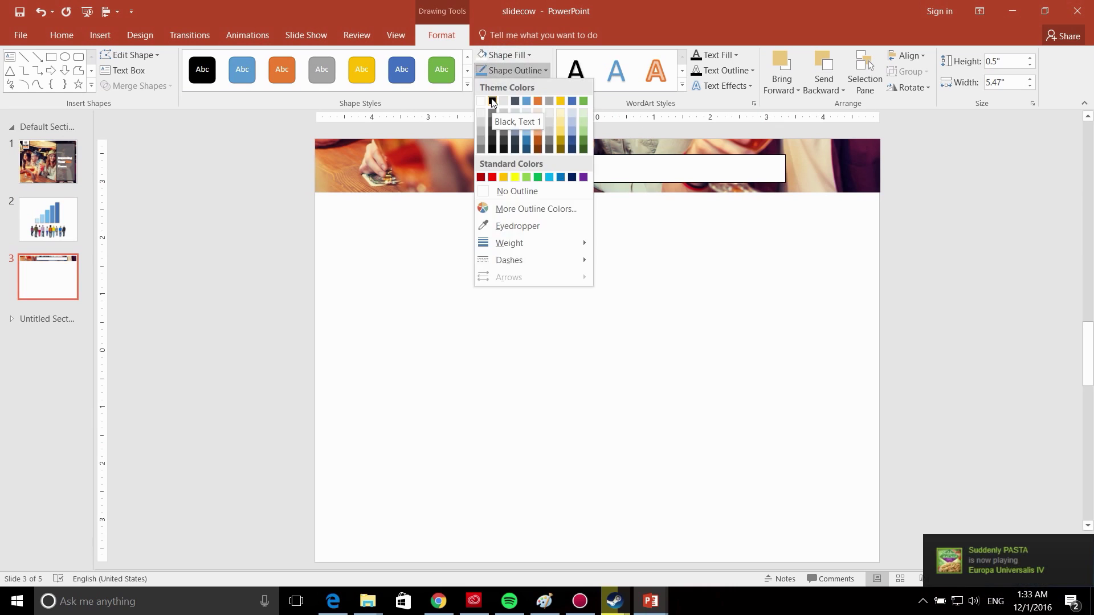
pyautogui.click(490, 99)
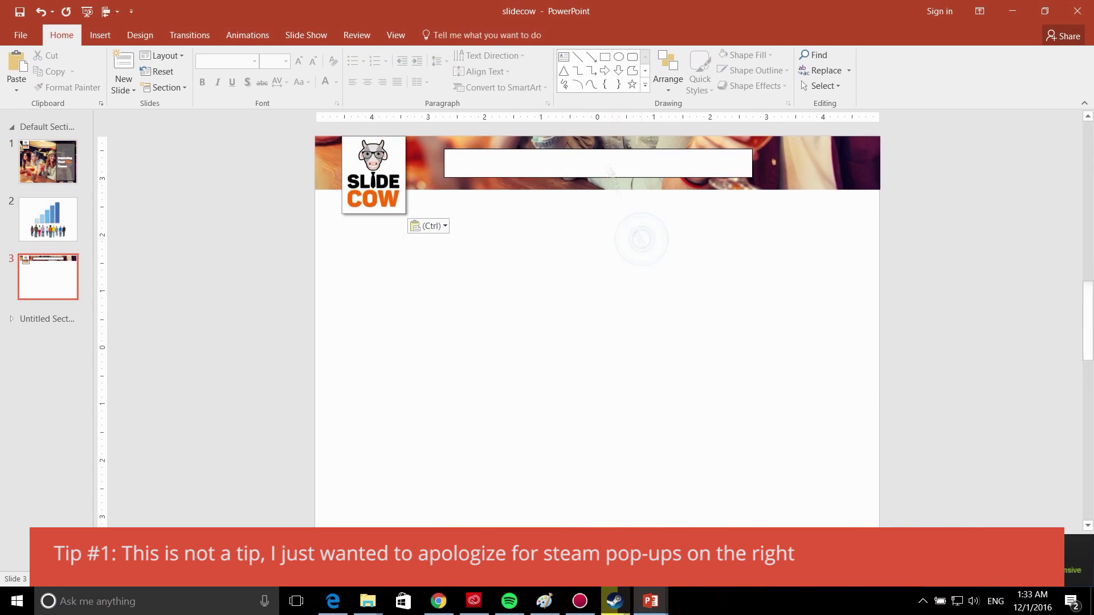
# Step: Make the banner rectangle's dark fill partly transparent
pyautogui.click(752, 86)
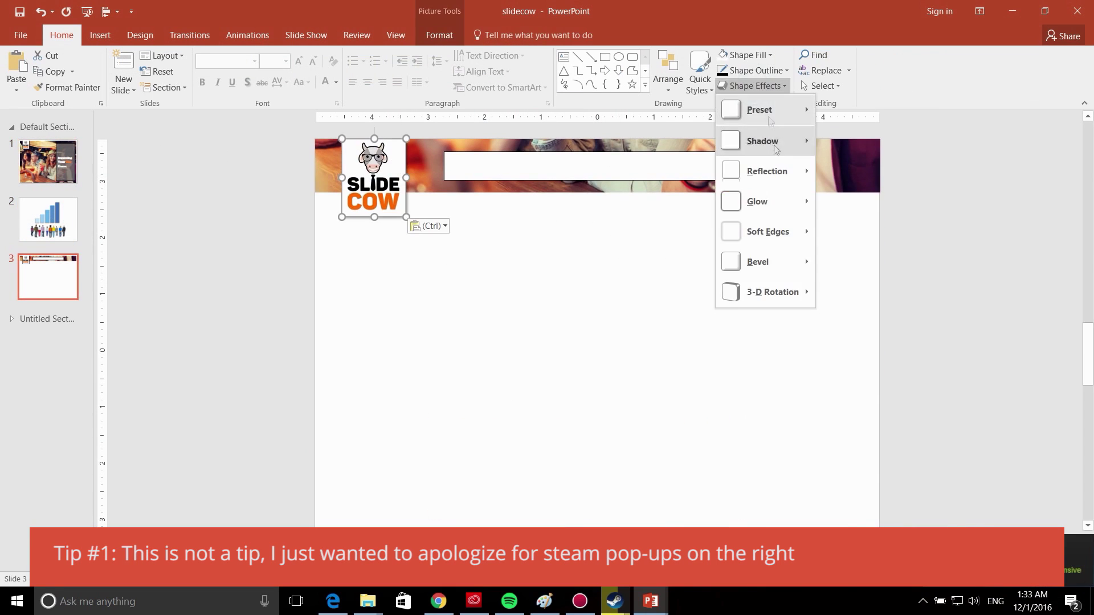
pyautogui.click(757, 54)
pyautogui.rightClick(640, 162)
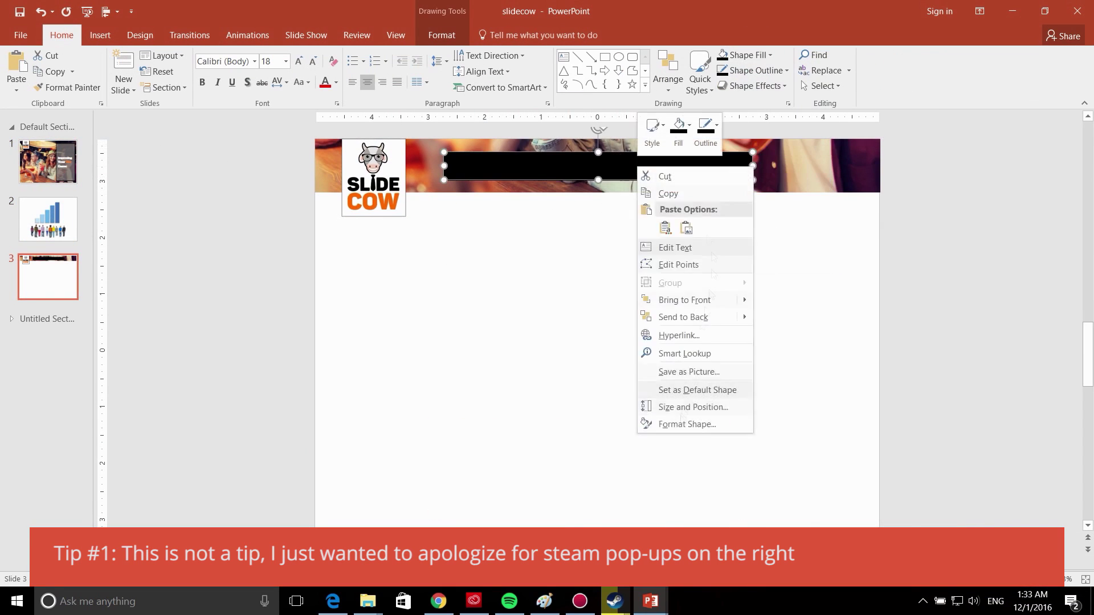
pyautogui.click(689, 422)
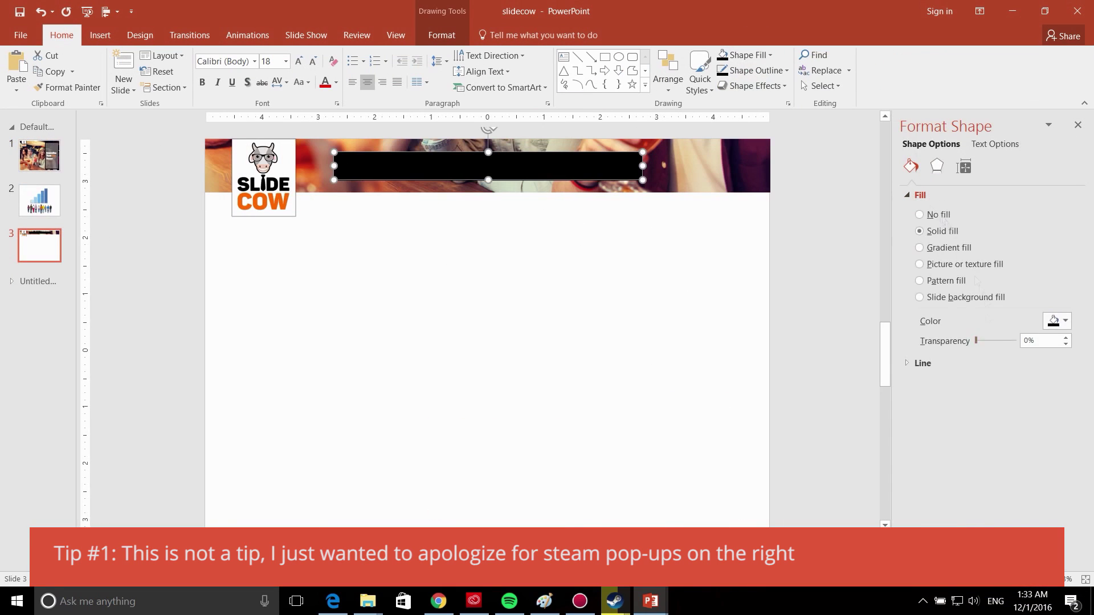
pyautogui.moveTo(977, 343); pyautogui.dragTo(1003, 343)
pyautogui.click(513, 342)
# Step: Add the heading 'When should you use Bar chart?' in the banner, centred horizontally
pyautogui.click(101, 35)
pyautogui.click(550, 73)
pyautogui.click(447, 262)
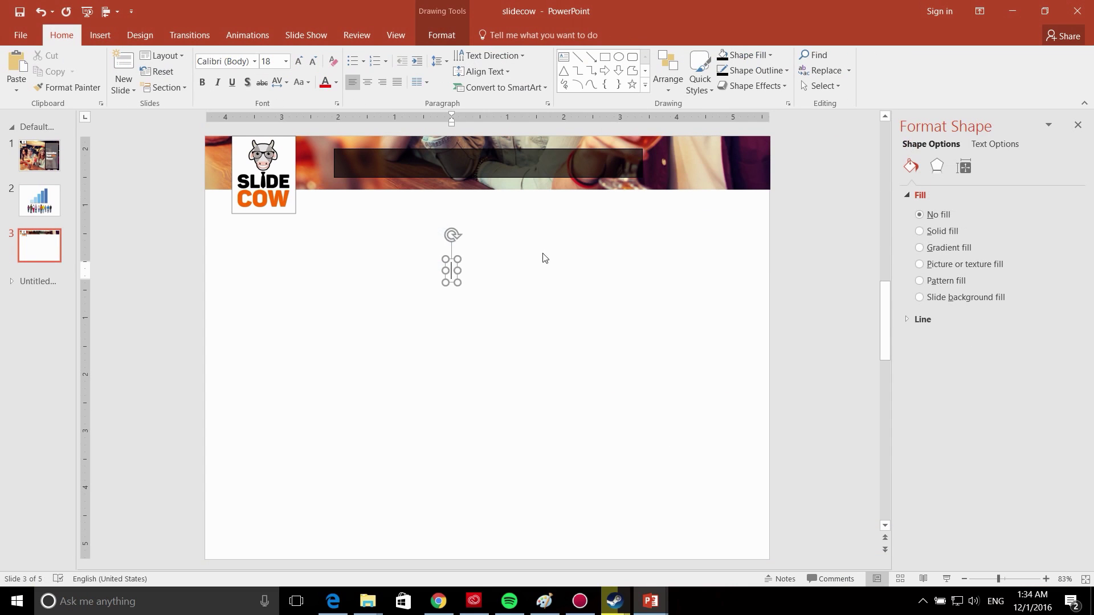
pyautogui.write('When should you use Barc')
pyautogui.press('BackSpace')
pyautogui.write('chart?')
pyautogui.moveTo(570, 259); pyautogui.dragTo(530, 155)
pyautogui.click(668, 80)
pyautogui.moveTo(684, 272)
pyautogui.click(758, 393)
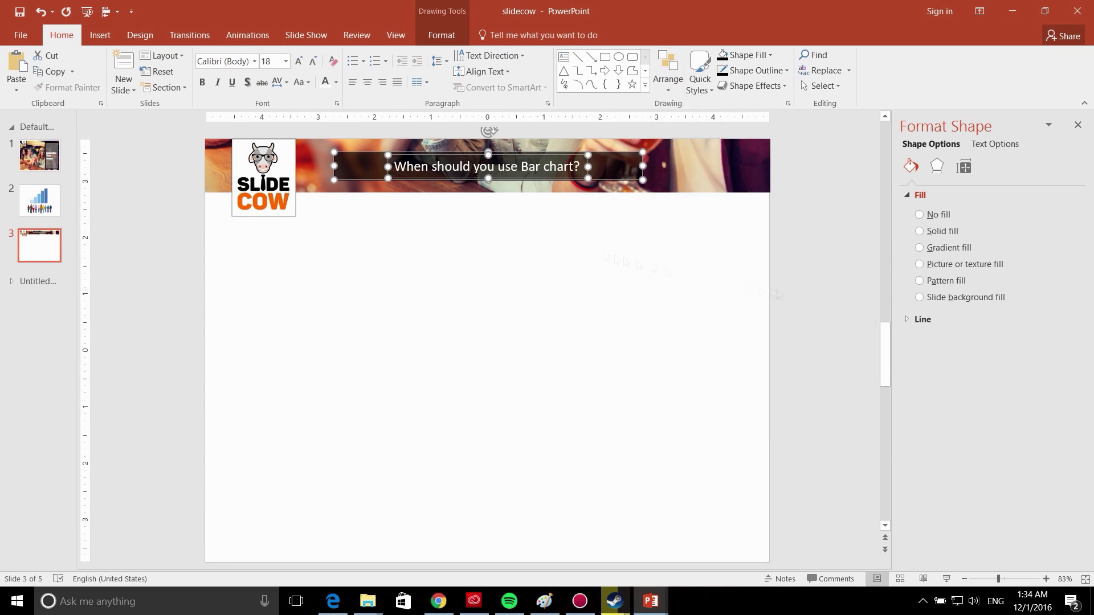
pyautogui.click(376, 266)
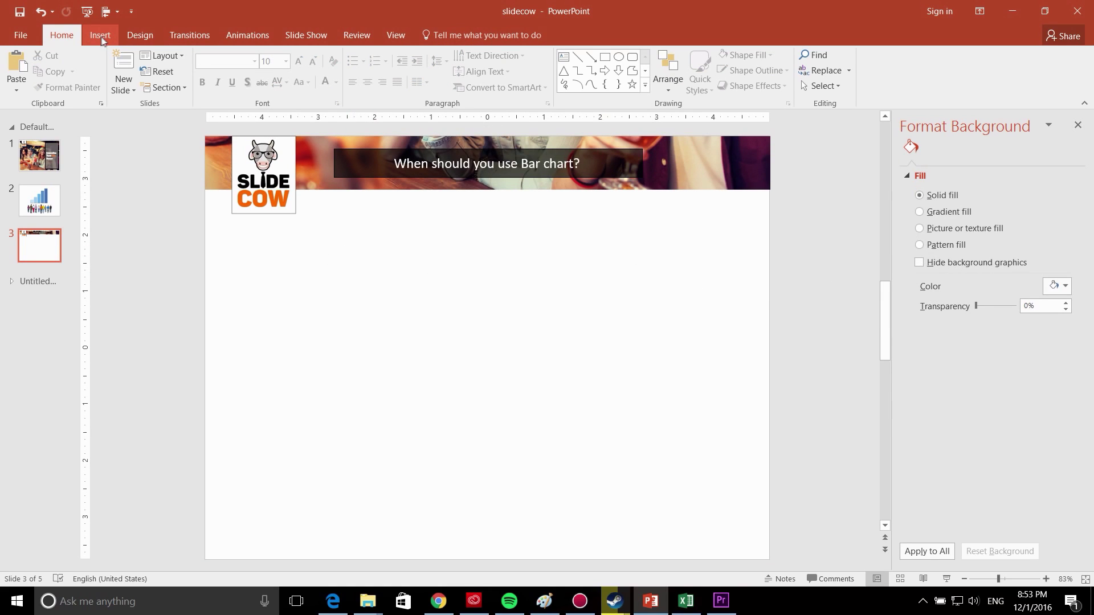
# Step: Insert a clustered bar chart and arrange it beside the column chart under the banner
pyautogui.click(100, 37)
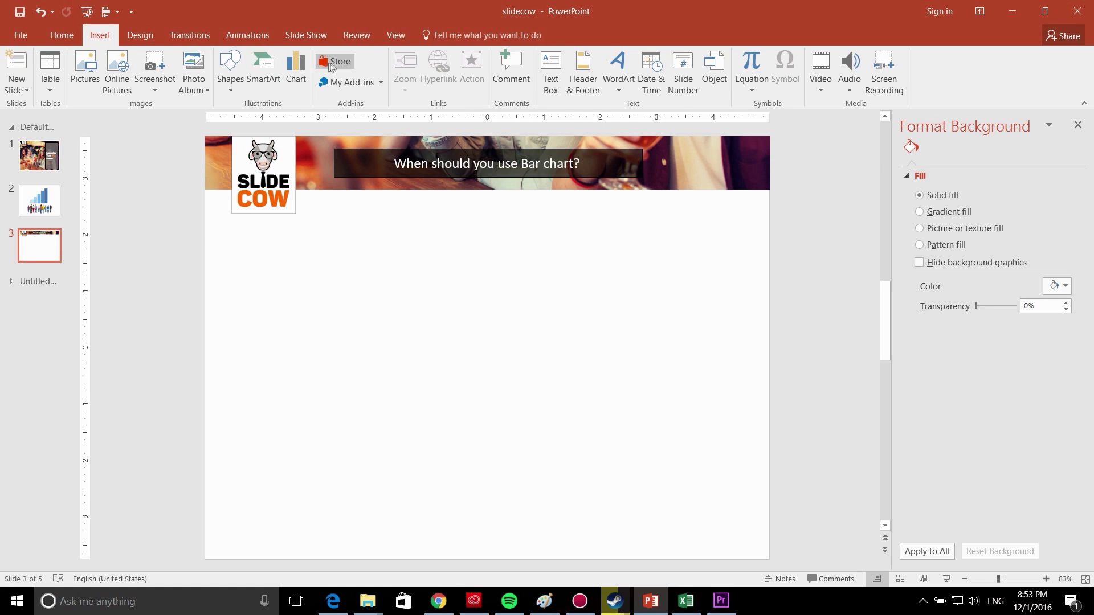
pyautogui.click(296, 71)
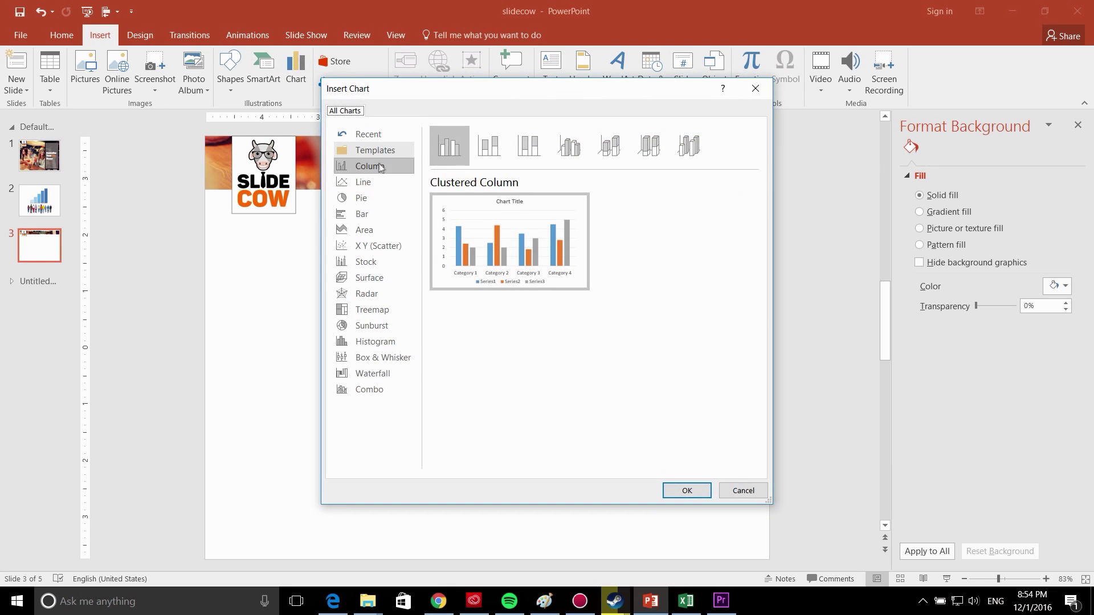
pyautogui.moveTo(544, 262)
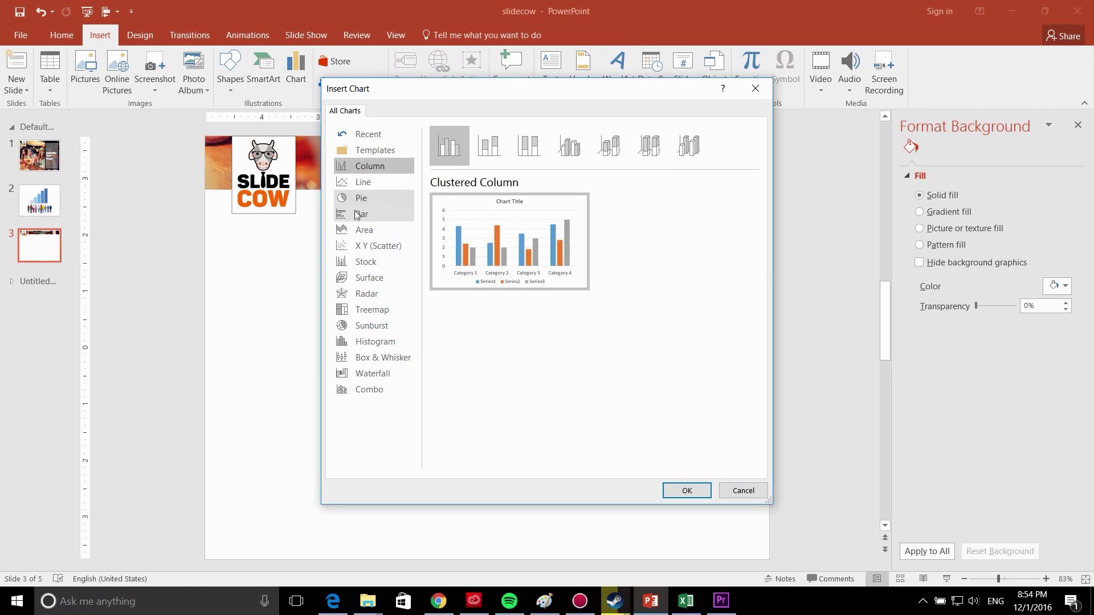
pyautogui.click(359, 214)
pyautogui.moveTo(507, 237)
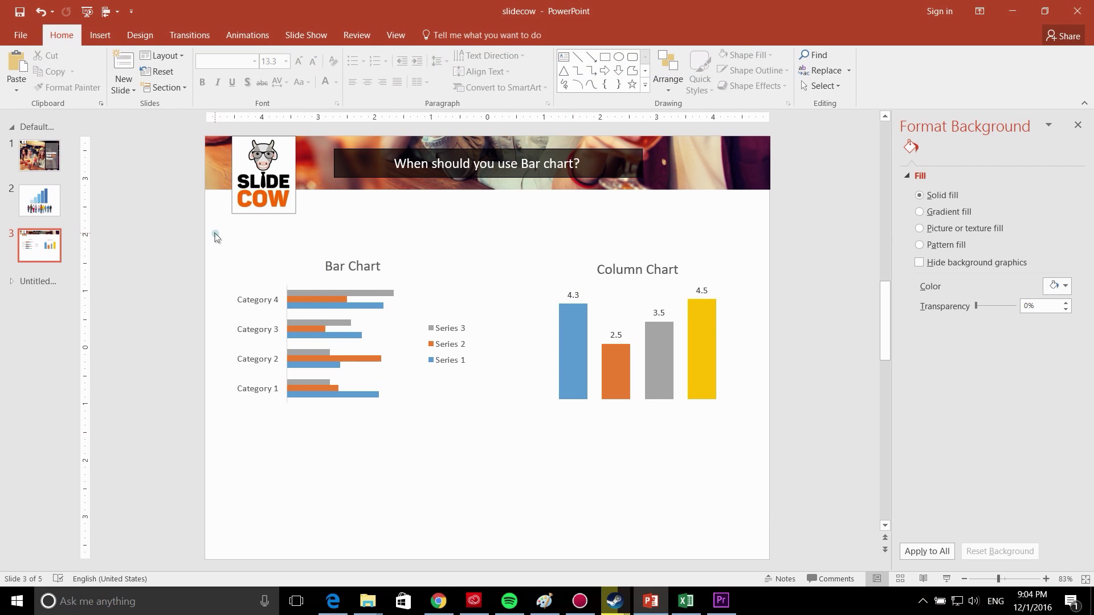
pyautogui.moveTo(216, 237); pyautogui.dragTo(484, 473)
pyautogui.click(701, 383)
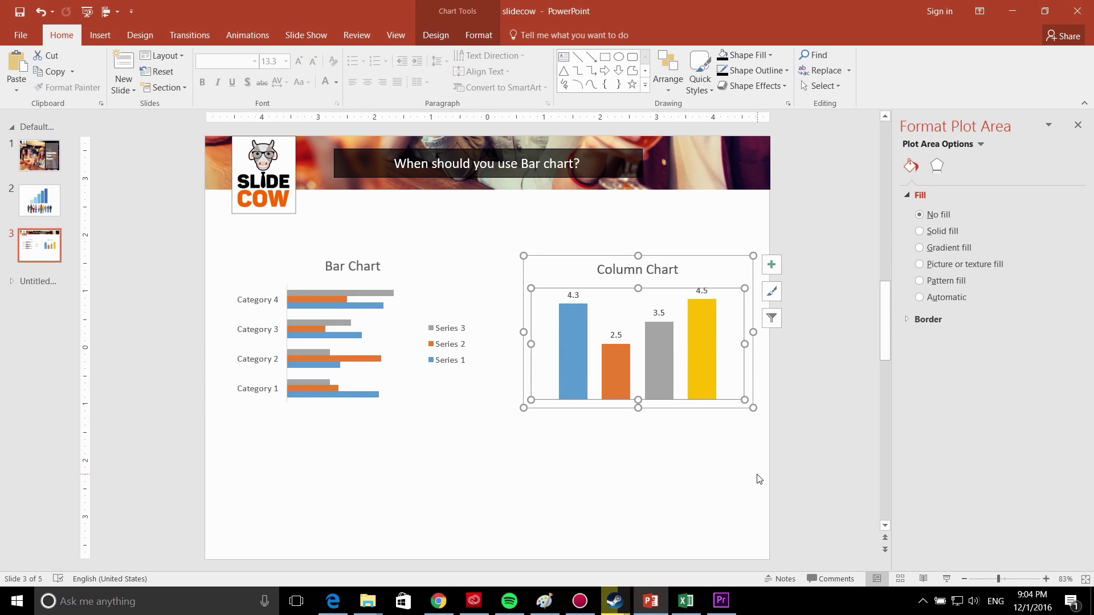
pyautogui.click(658, 455)
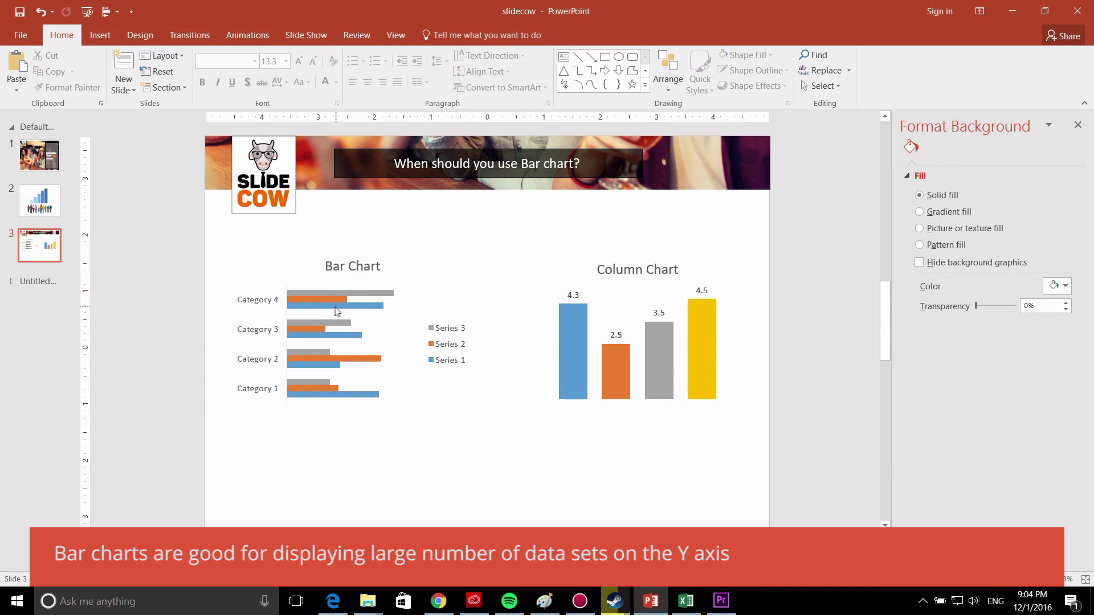
pyautogui.moveTo(361, 295)
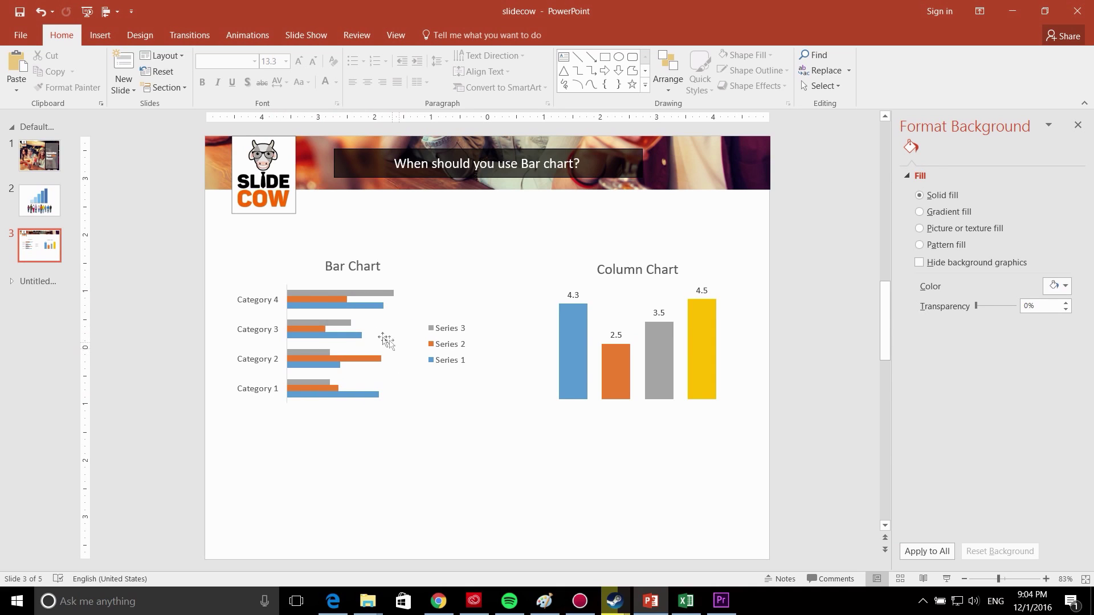
pyautogui.moveTo(295, 299)
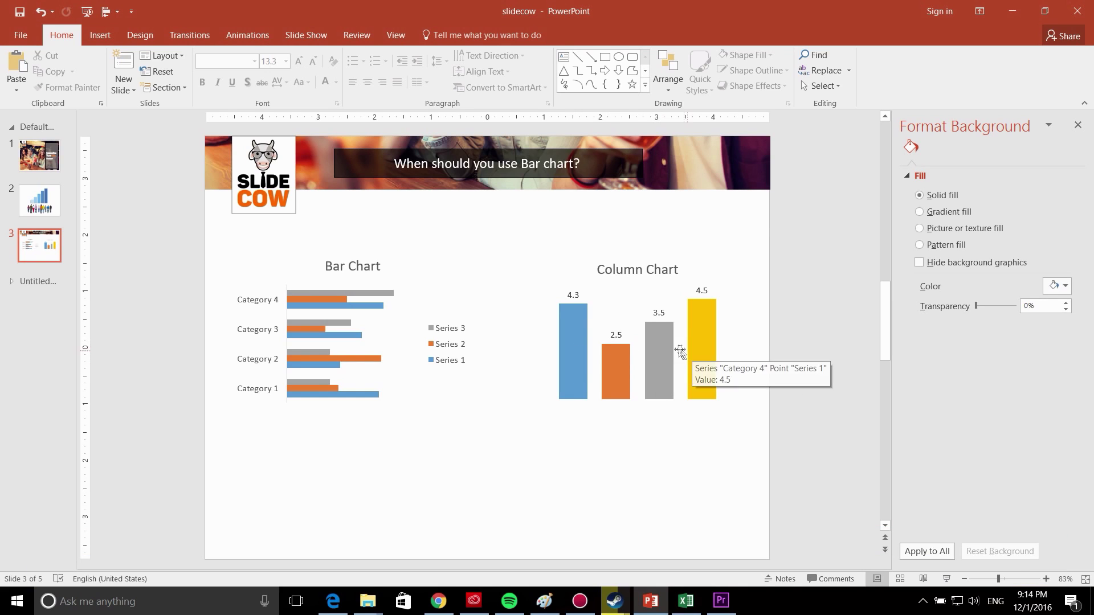
pyautogui.moveTo(659, 351)
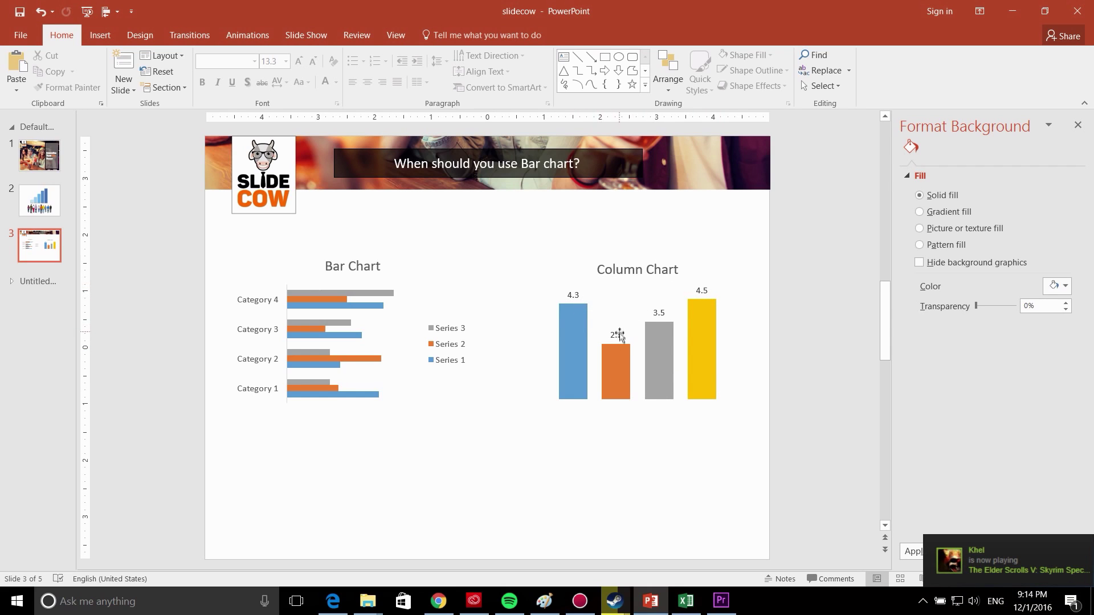
pyautogui.moveTo(619, 374)
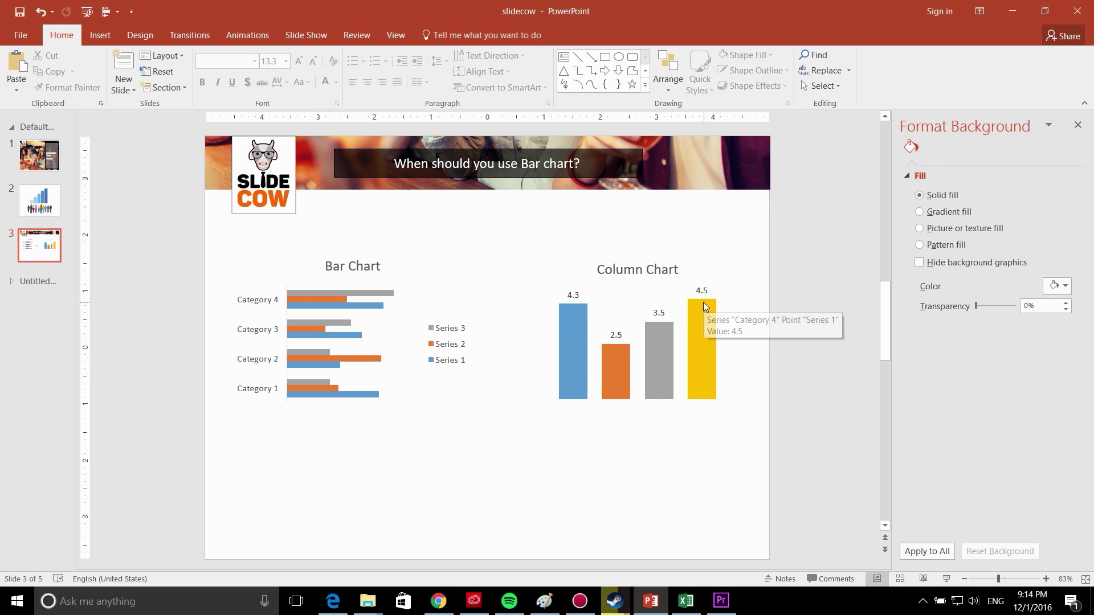
pyautogui.moveTo(701, 386)
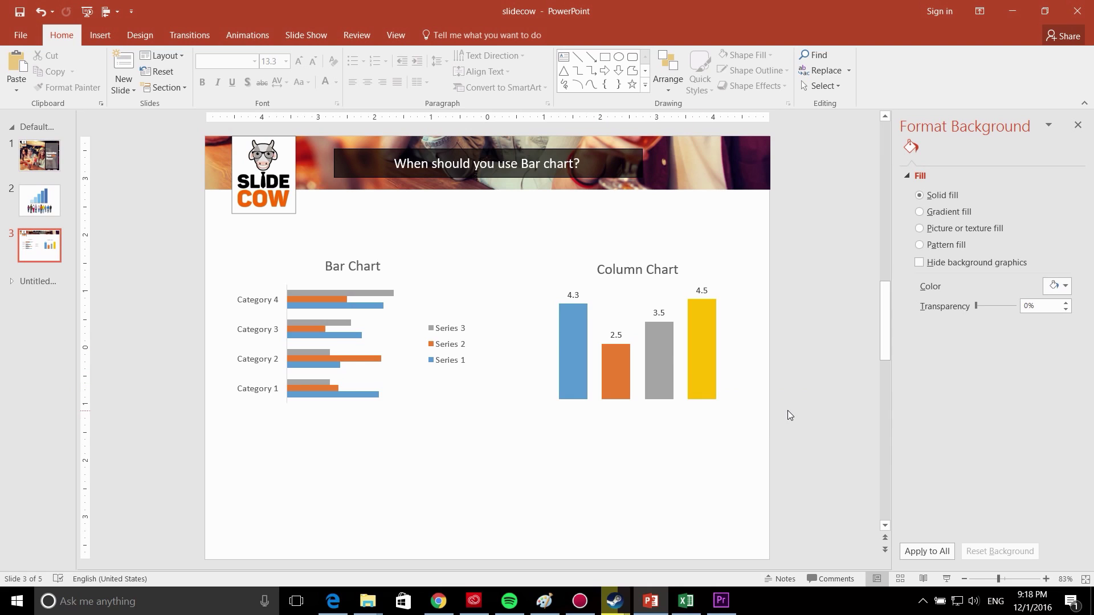
# Step: In Excel's Comparing sheet, select the countries and life-expectancy values A2:B11
pyautogui.click(686, 599)
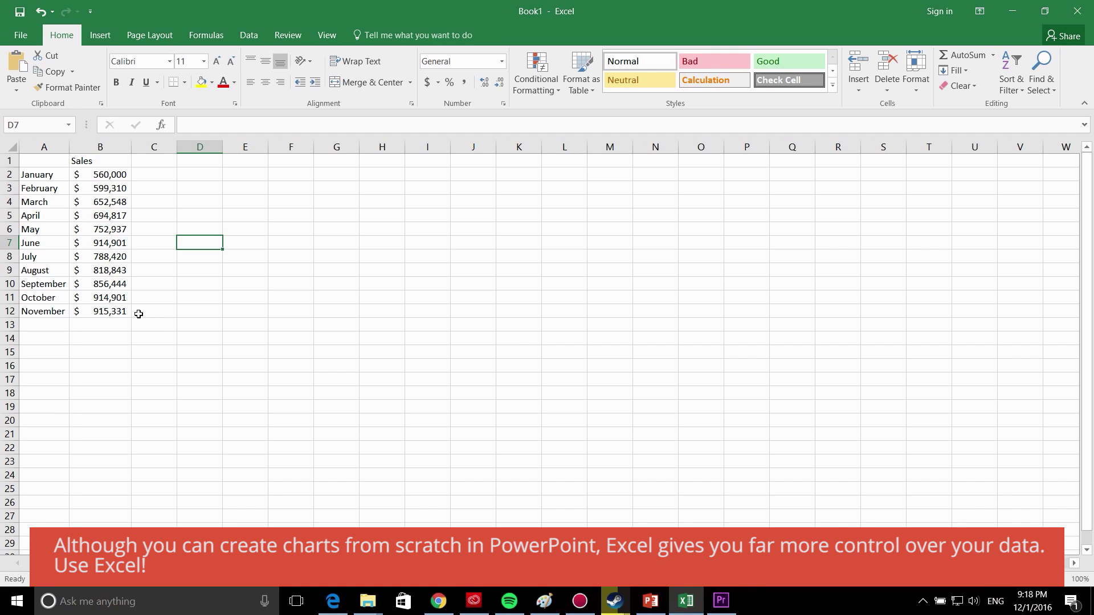
pyautogui.moveTo(34, 161); pyautogui.dragTo(111, 311)
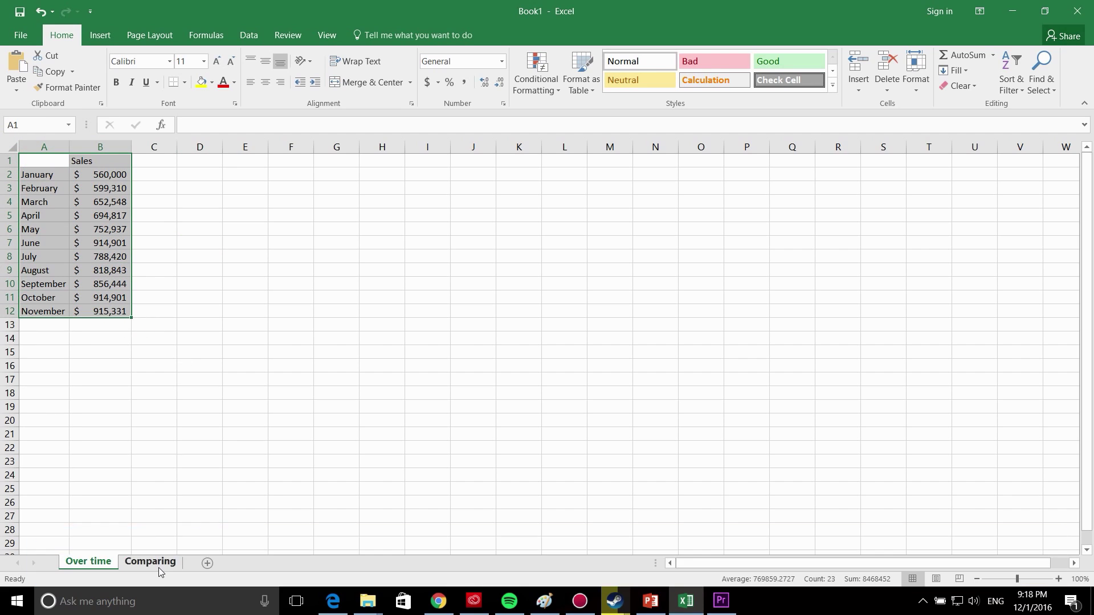
pyautogui.click(154, 562)
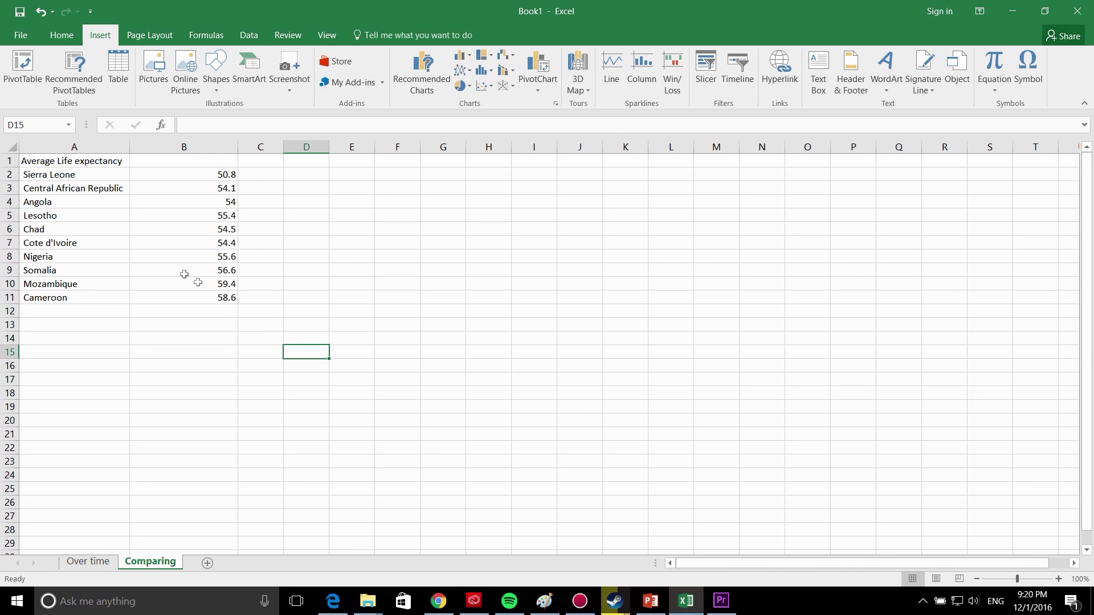
pyautogui.moveTo(82, 171); pyautogui.dragTo(91, 299)
pyautogui.click(82, 174)
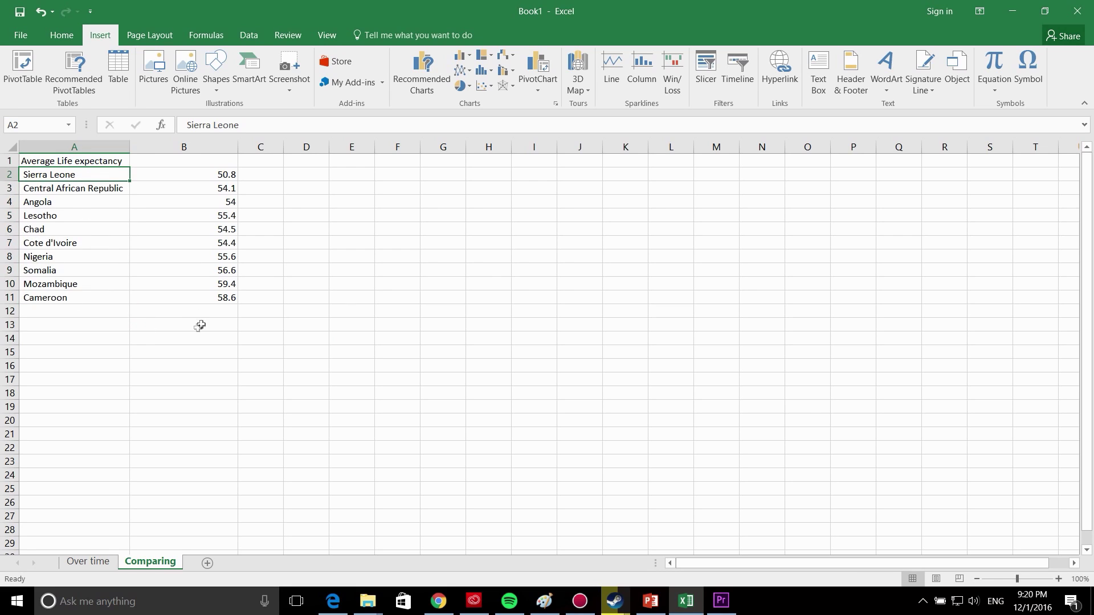
pyautogui.moveTo(220, 296); pyautogui.dragTo(92, 174)
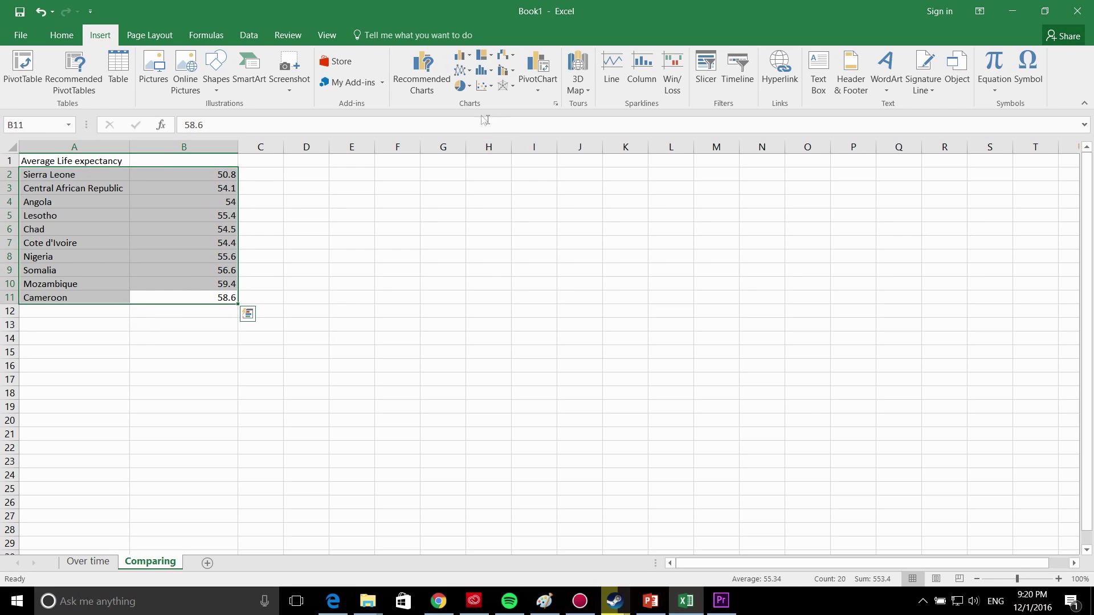
# Step: Insert the recommended clustered bar chart, then return to PowerPoint
pyautogui.click(443, 87)
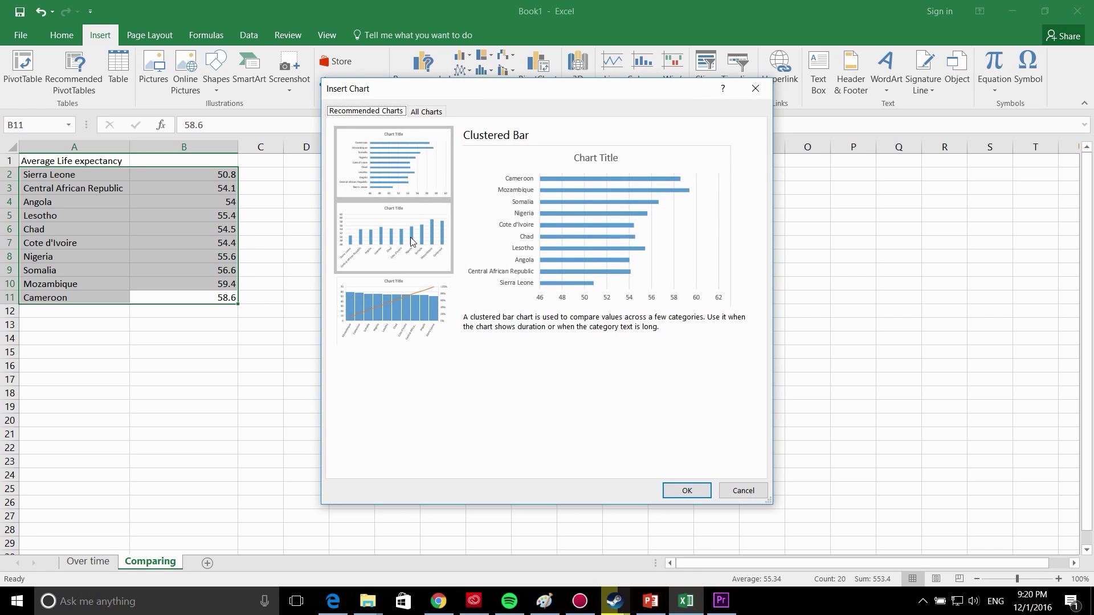
pyautogui.click(687, 488)
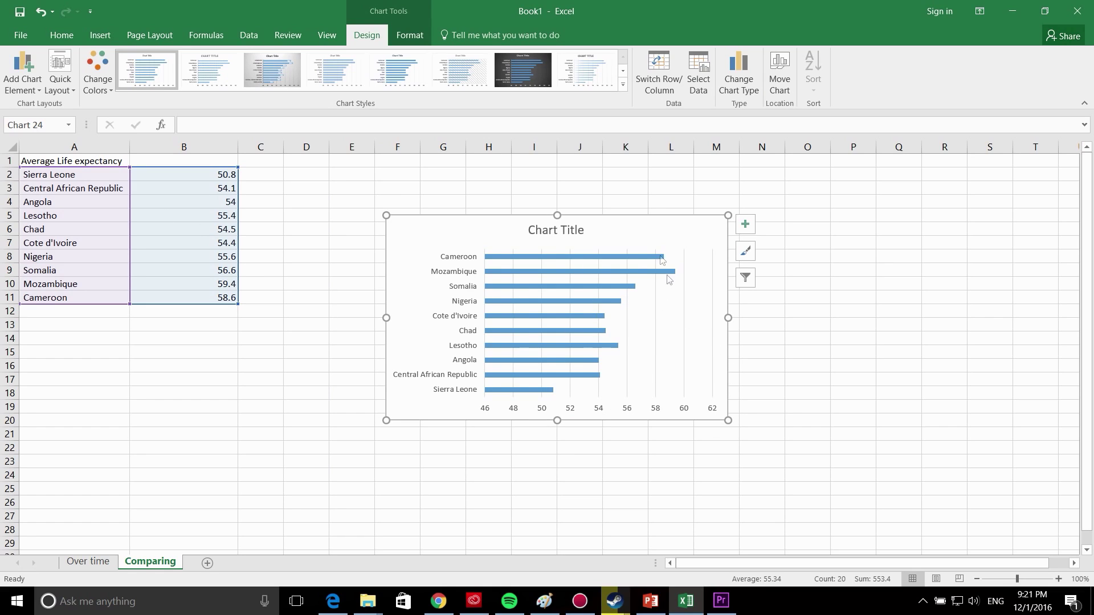
pyautogui.click(650, 601)
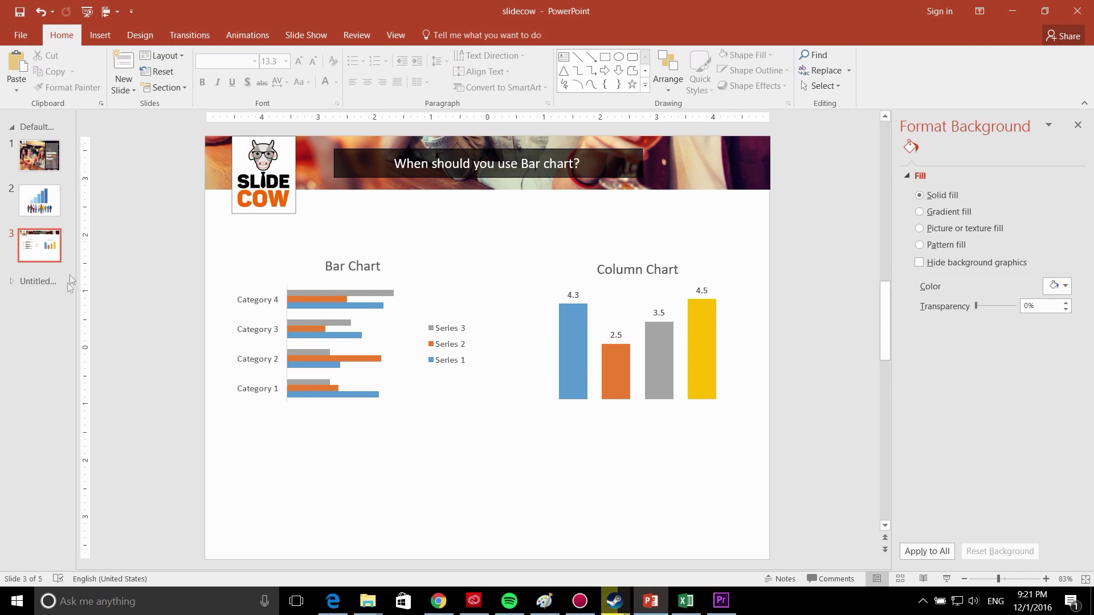
# Step: Add a new slide after slide 3 and paste the life-expectancy chart onto it
pyautogui.rightClick(37, 268)
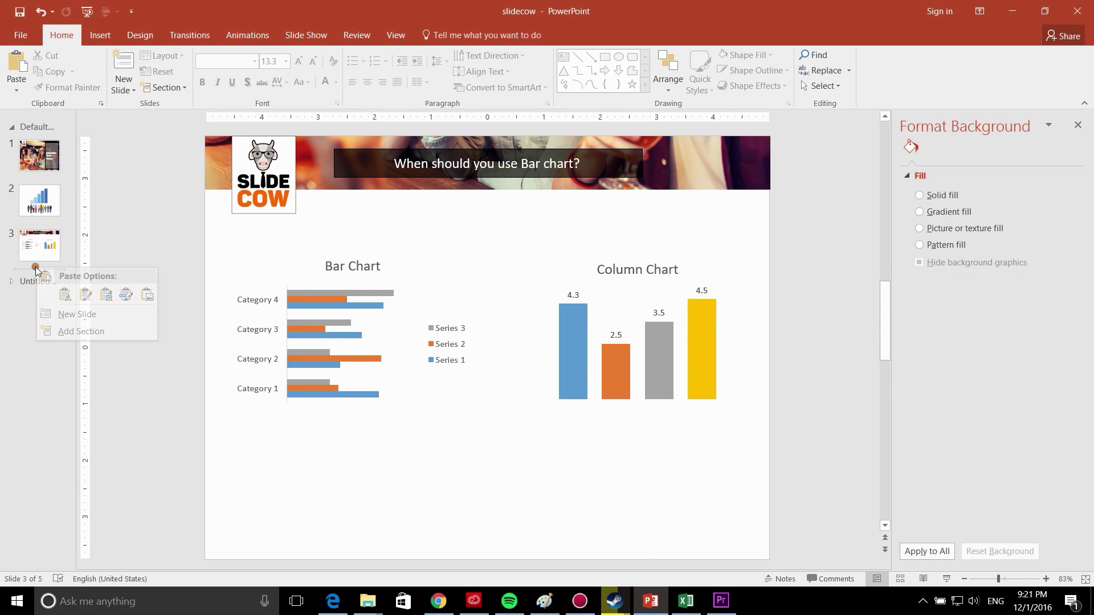
pyautogui.click(68, 315)
pyautogui.hotkey('ctrl', 'v')
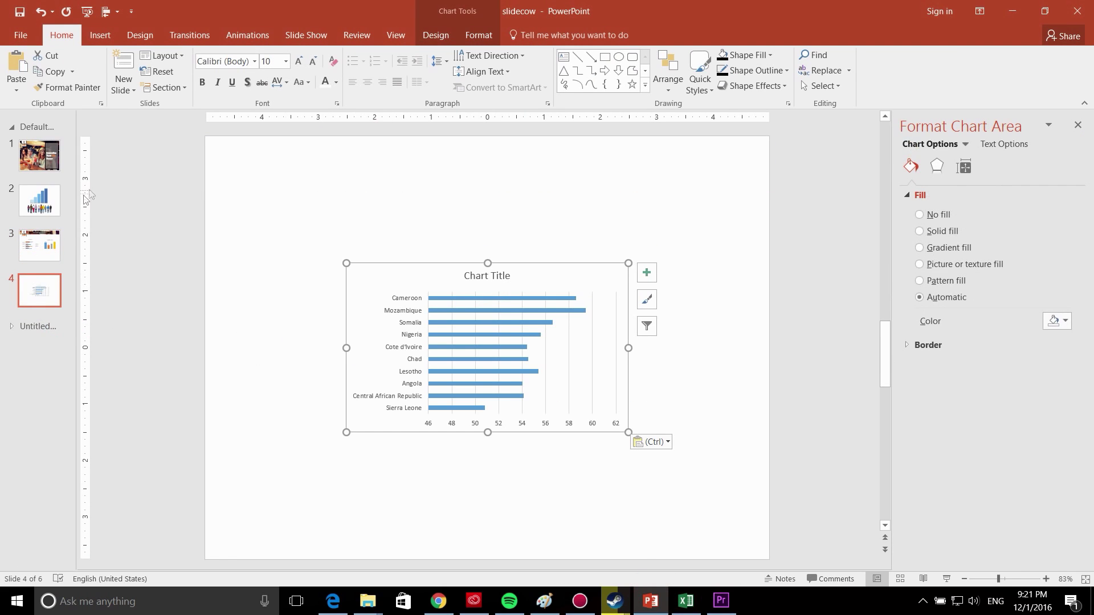
# Step: Copy slide 3's header banner onto slide 4
pyautogui.click(56, 244)
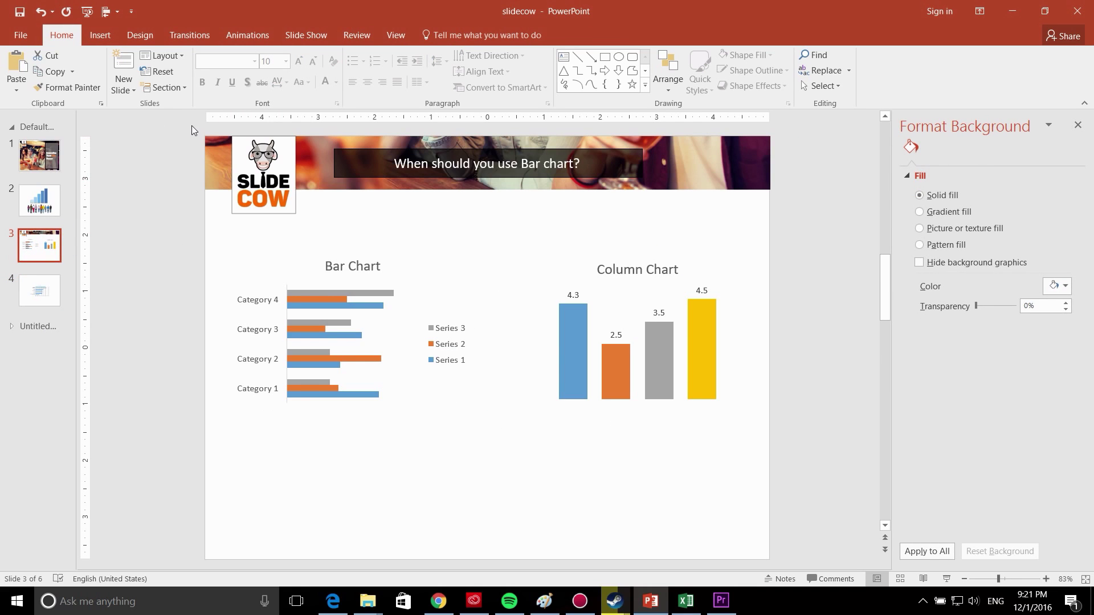
pyautogui.moveTo(192, 130); pyautogui.dragTo(812, 228)
pyautogui.hotkey('ctrl', 'c')
pyautogui.click(54, 288)
pyautogui.hotkey('ctrl', 'v')
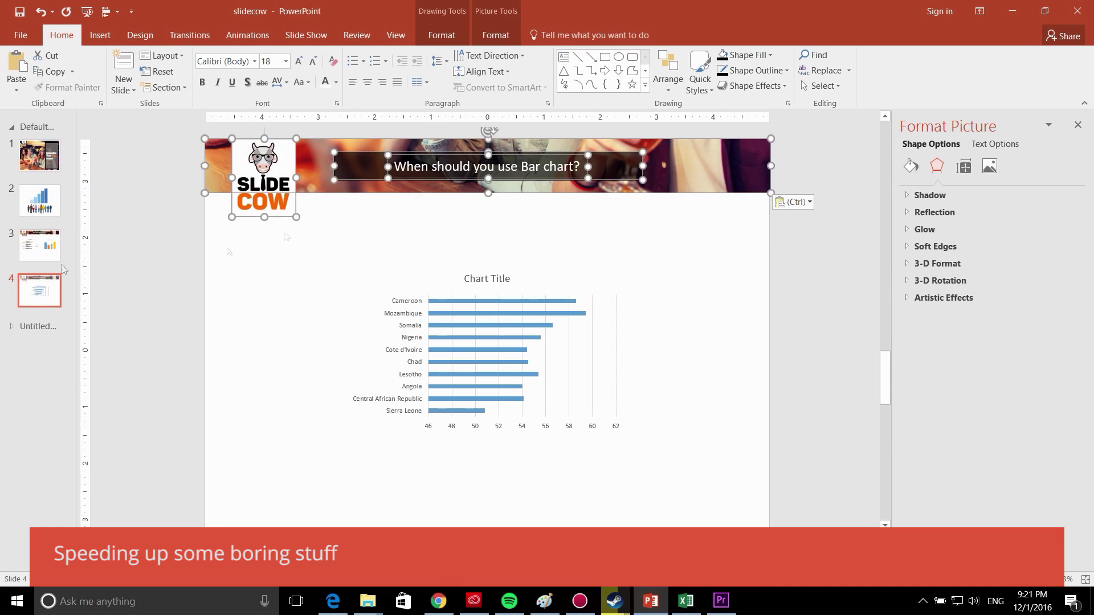
# Step: Retitle the header 'Working with a Bar Chart' and centre it horizontally
pyautogui.moveTo(393, 166); pyautogui.dragTo(634, 167)
pyautogui.write('Working with a Bar Chart')
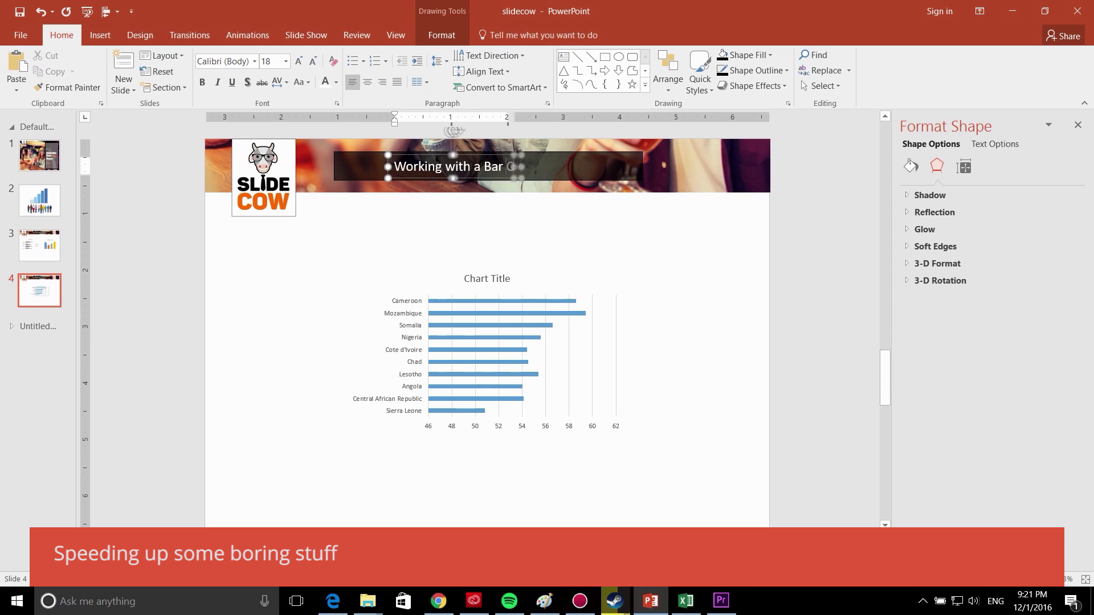
pyautogui.click(667, 80)
pyautogui.moveTo(675, 272)
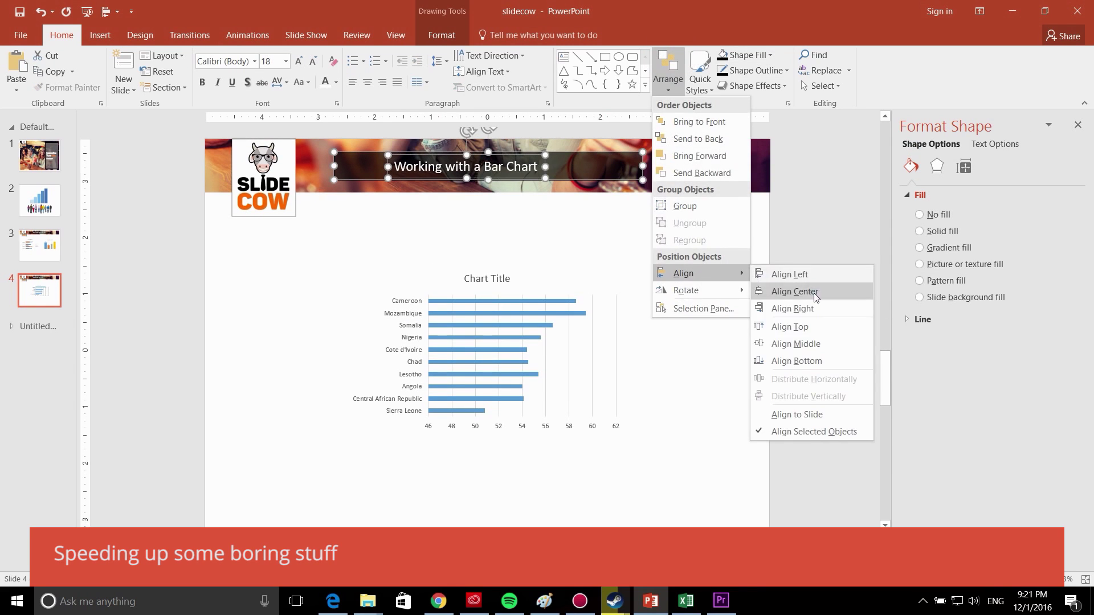
pyautogui.click(703, 289)
pyautogui.click(478, 245)
# Step: Change the chart title to 'Average Life Expectancy of Males in Countries'
pyautogui.click(478, 278)
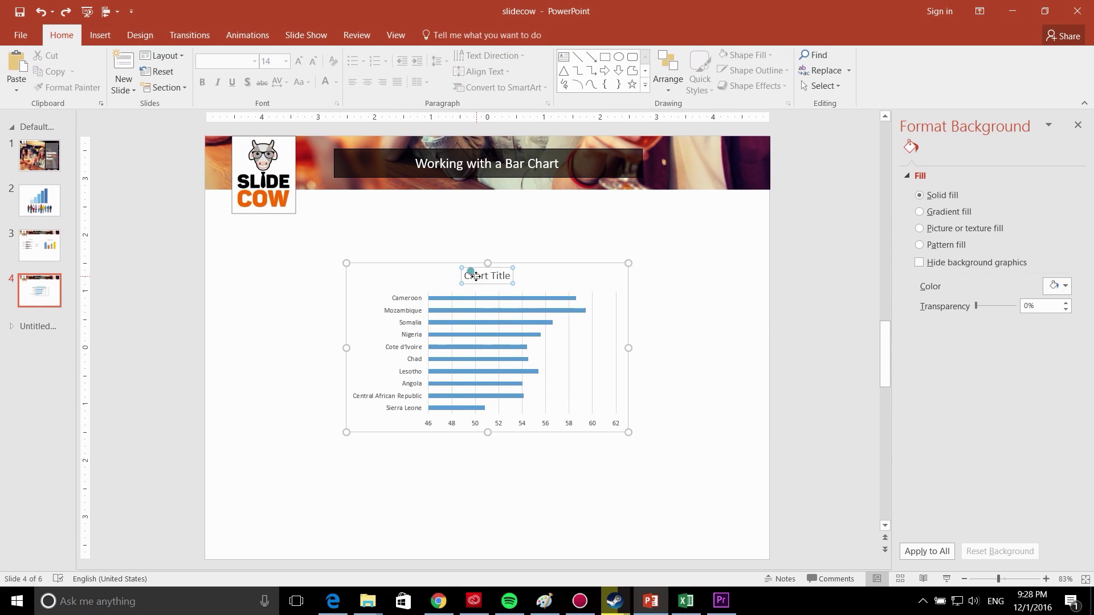
pyautogui.doubleClick(478, 278)
pyautogui.tripleClick(478, 278)
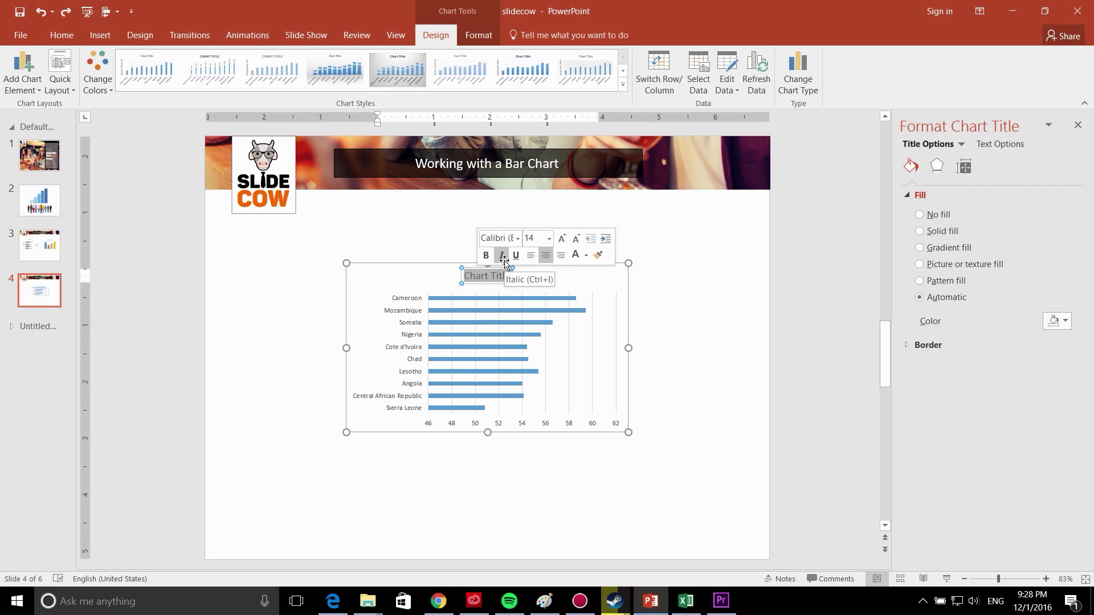
pyautogui.write('Average Life E')
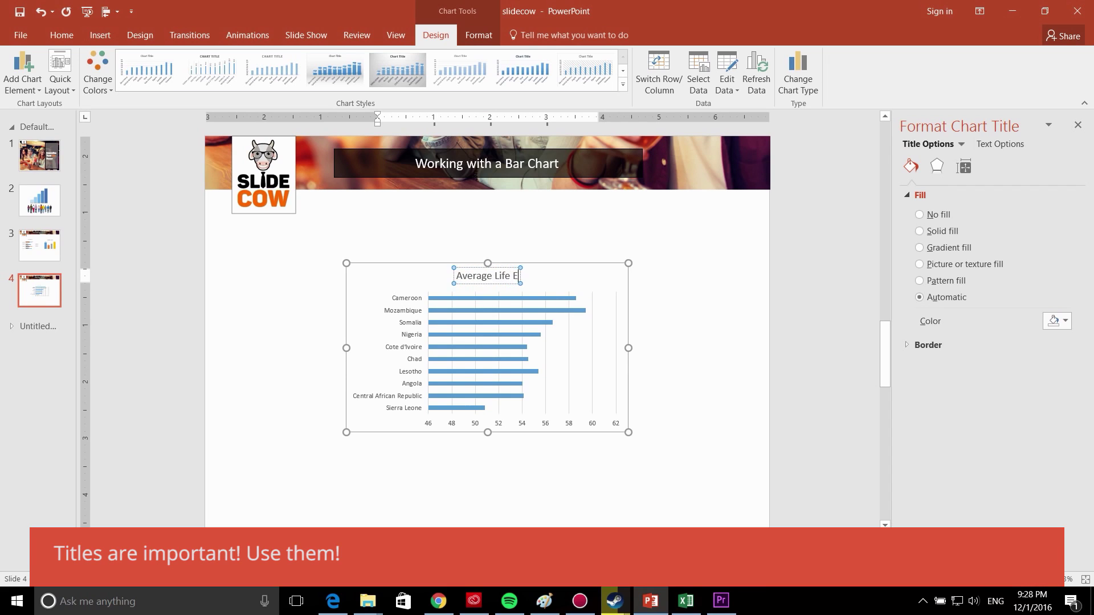
pyautogui.write('xpectancy')
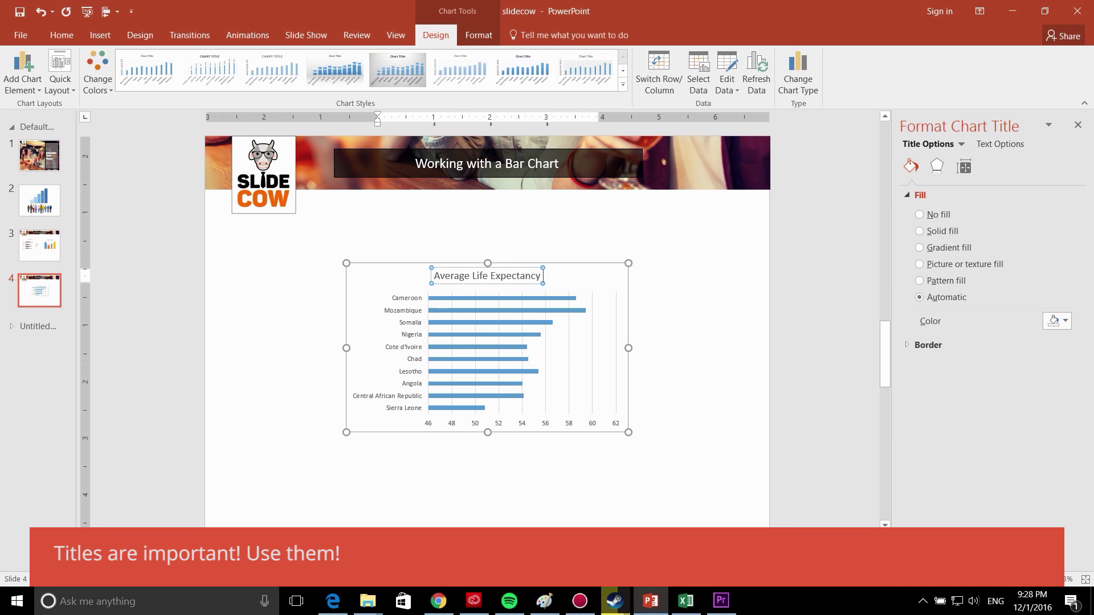
pyautogui.write(' of Males in')
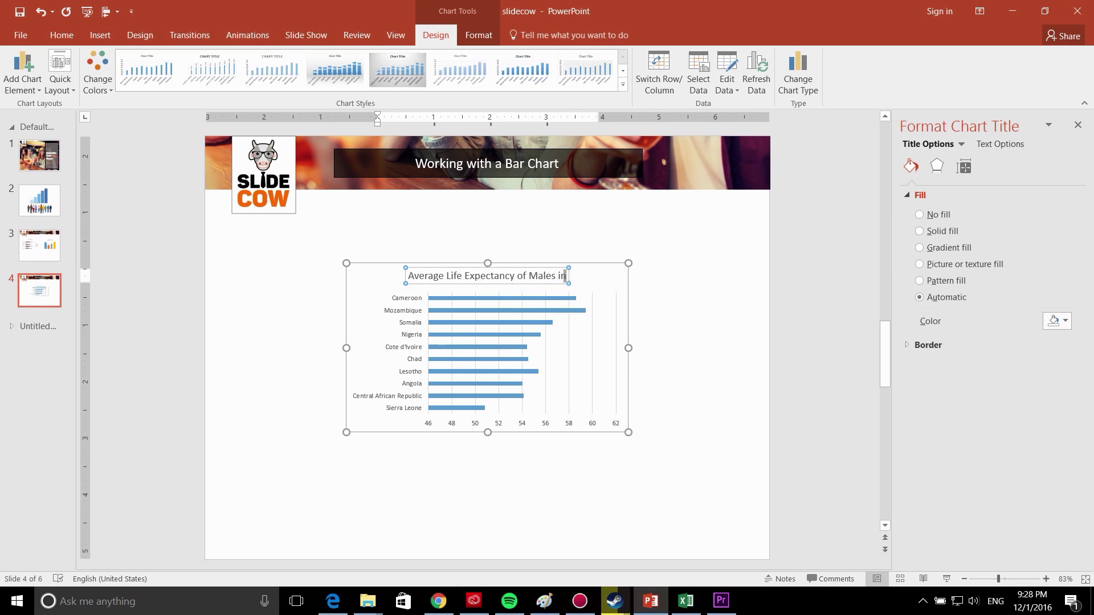
pyautogui.write(' Countries')
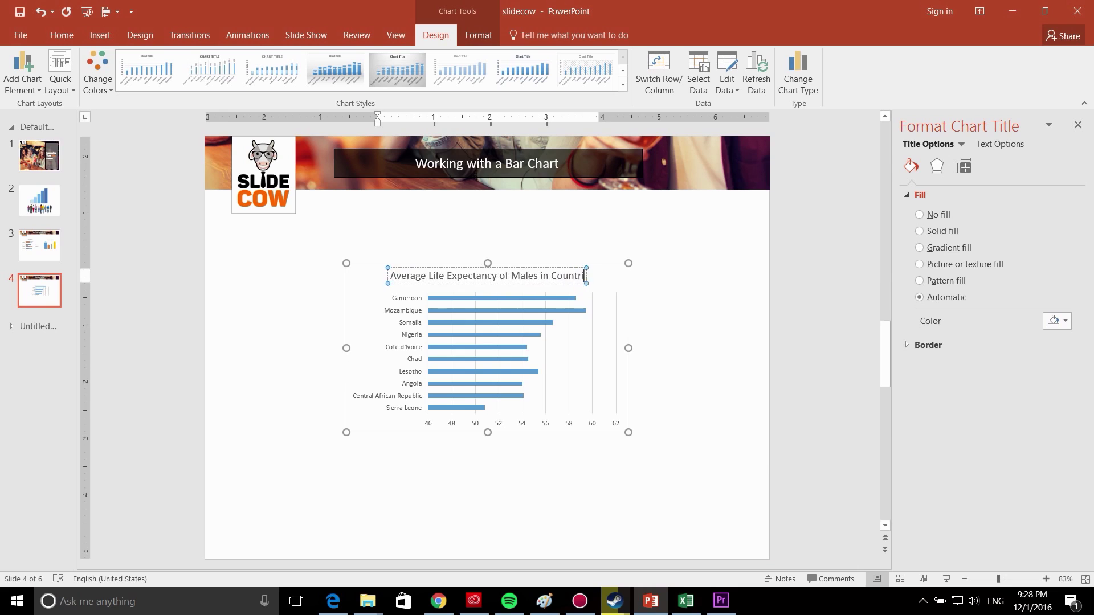
pyautogui.click(717, 311)
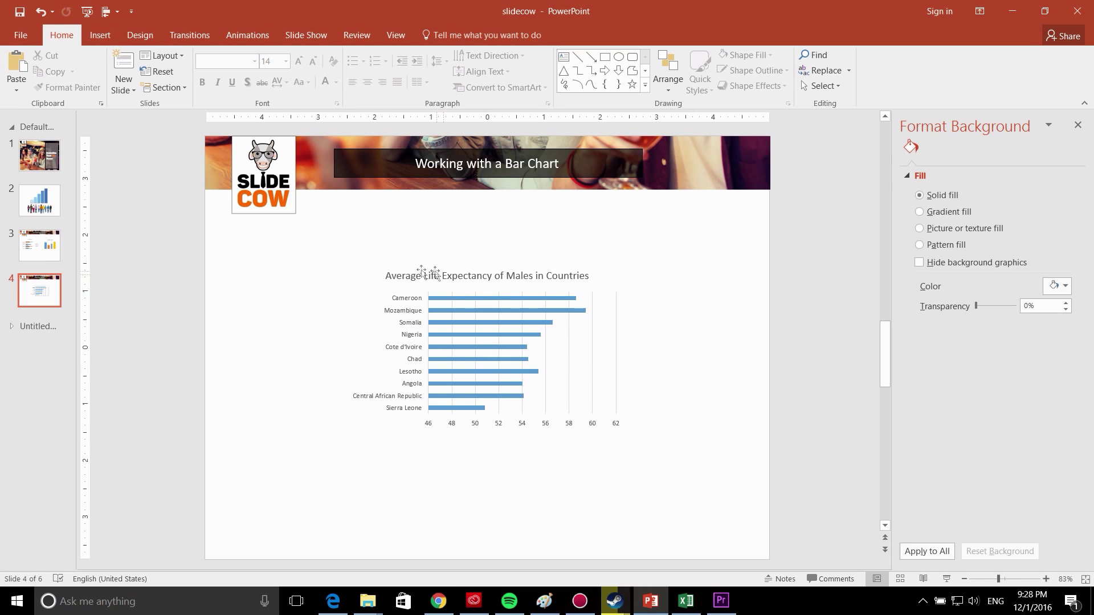
# Step: Move the chart higher and enlarge it to fill more of the slide
pyautogui.click(409, 277)
pyautogui.click(359, 262)
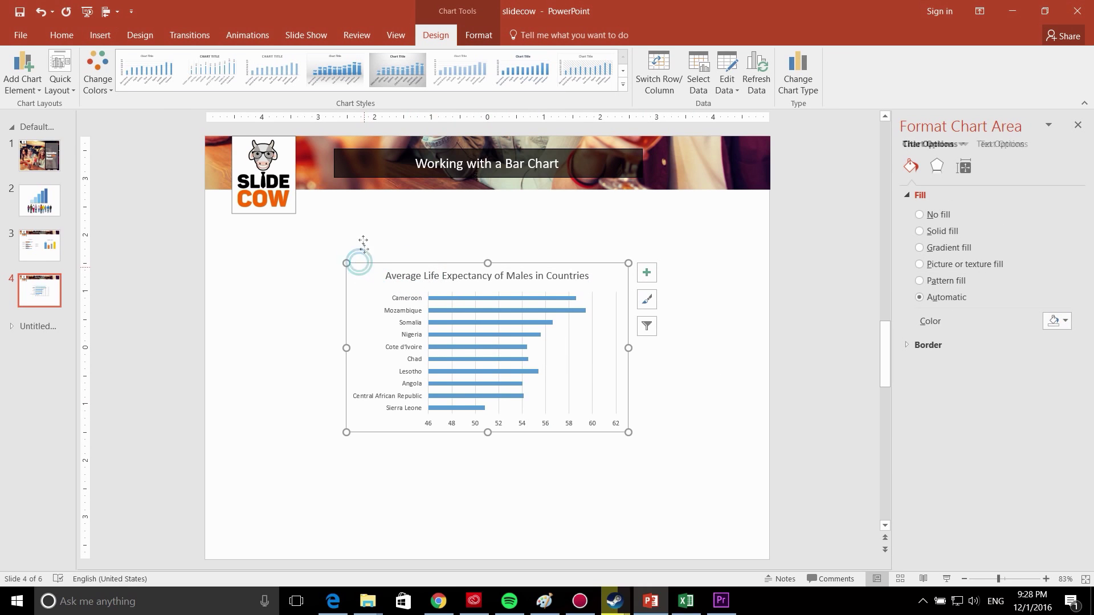
pyautogui.moveTo(363, 244); pyautogui.dragTo(359, 237)
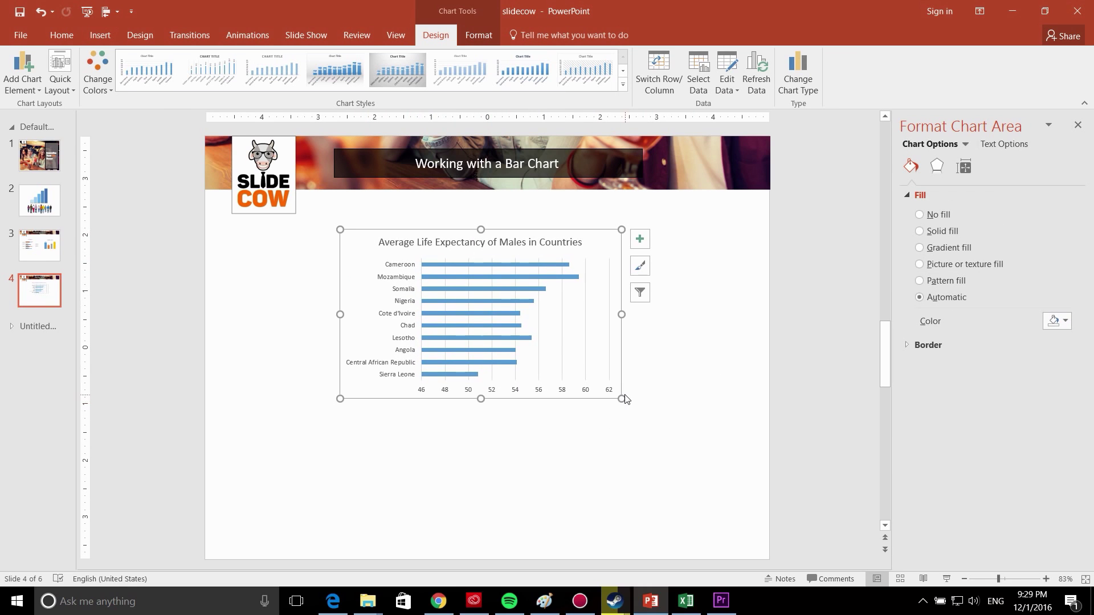
pyautogui.moveTo(622, 401); pyautogui.dragTo(707, 514)
pyautogui.moveTo(340, 373); pyautogui.dragTo(295, 372)
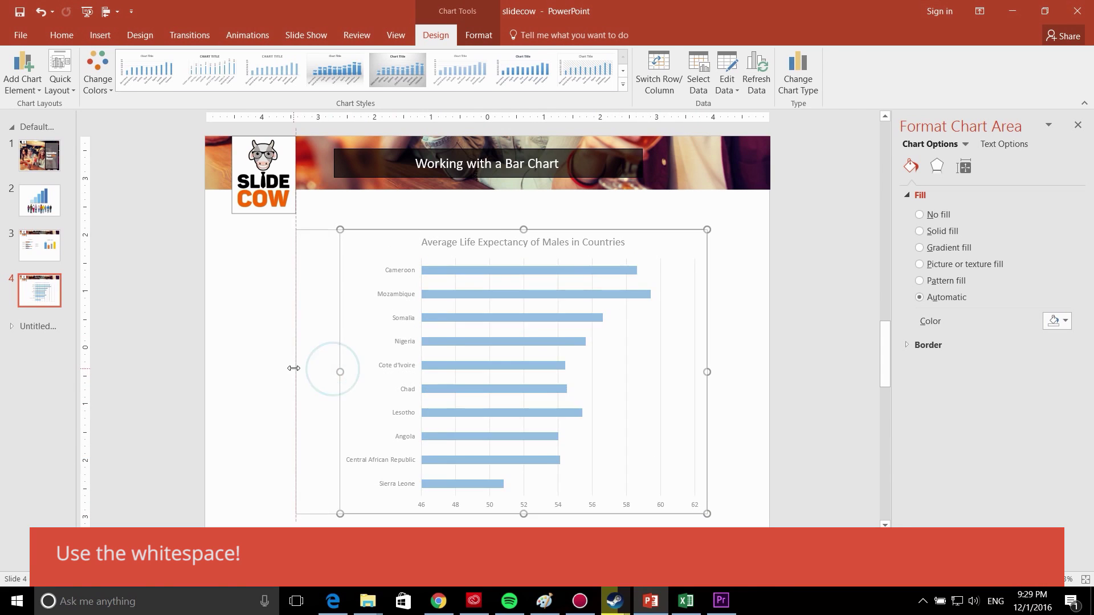
# Step: Increase the country axis label font size two steps
pyautogui.click(342, 364)
pyautogui.click(61, 34)
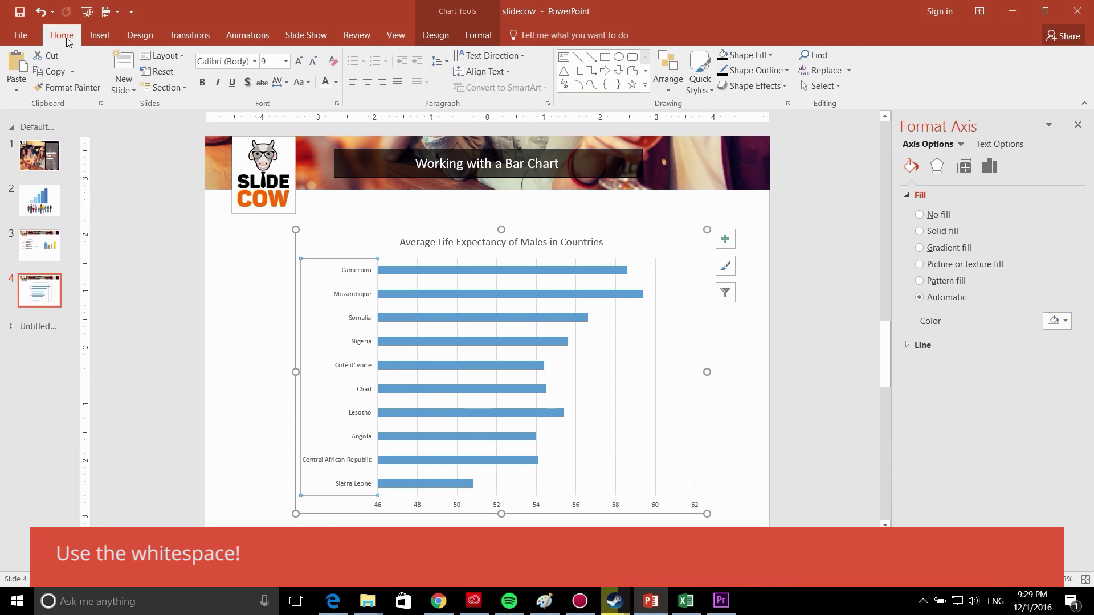
pyautogui.click(298, 61)
pyautogui.click(299, 61)
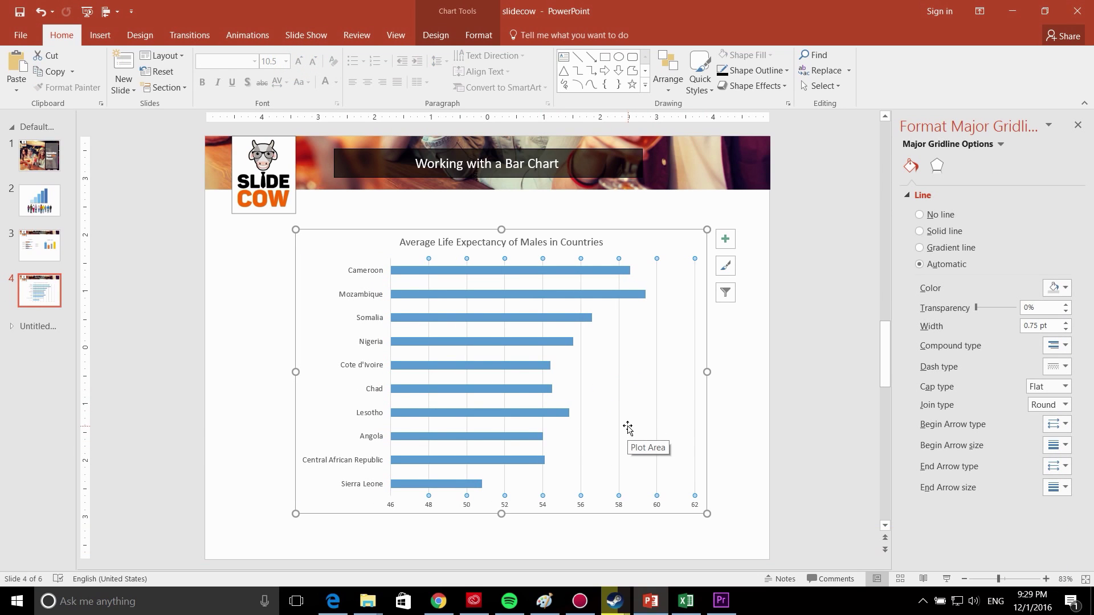
# Step: Remove the gridlines and horizontal value axis, and make the chart taller
pyautogui.press('Escape')
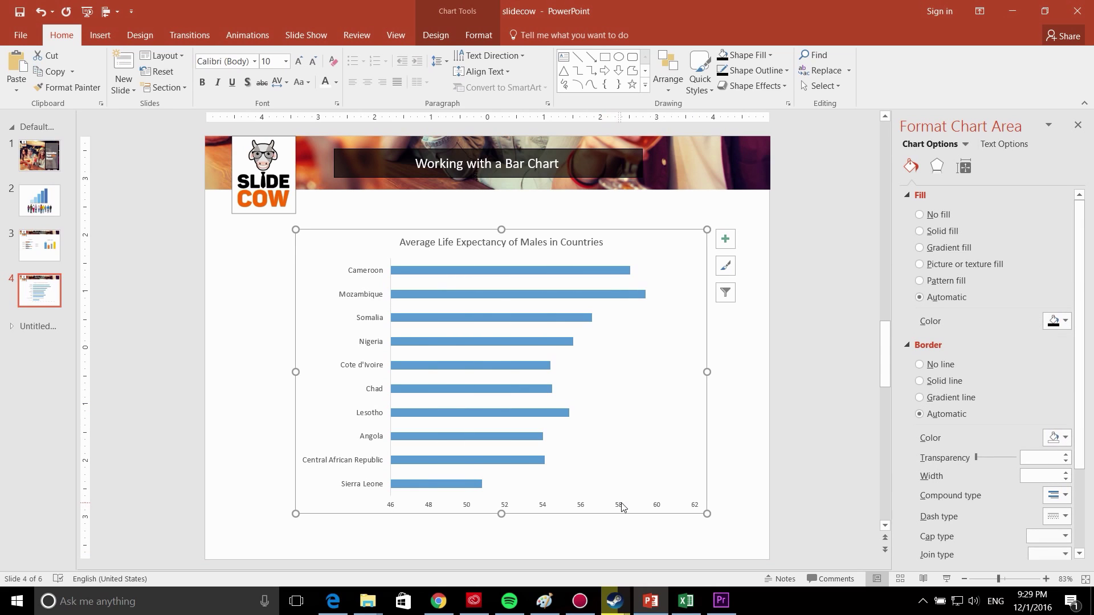
pyautogui.click(618, 504)
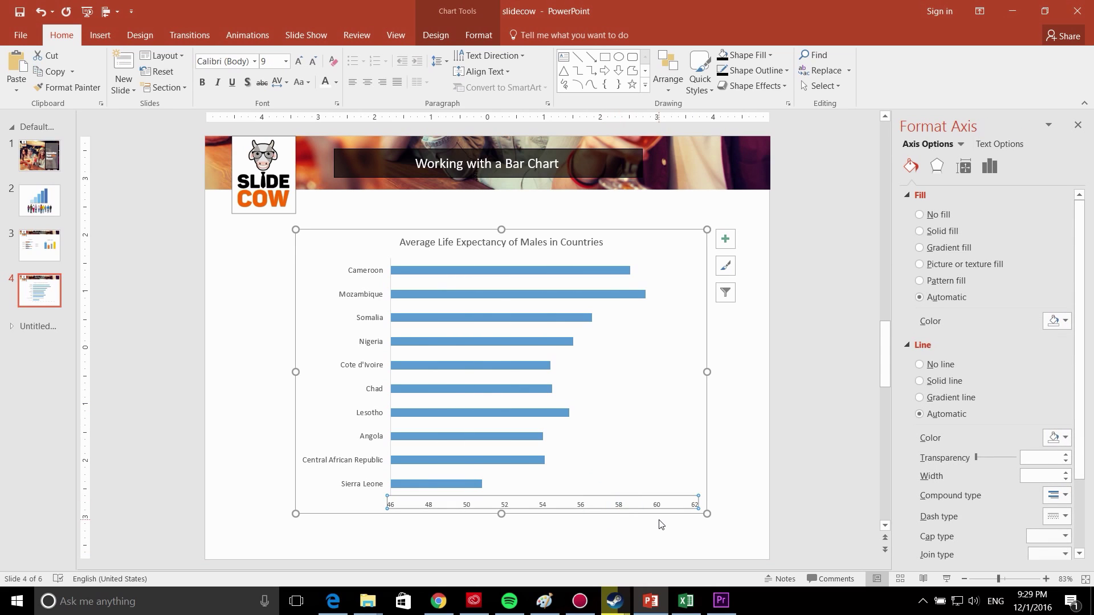
pyautogui.press('Escape')
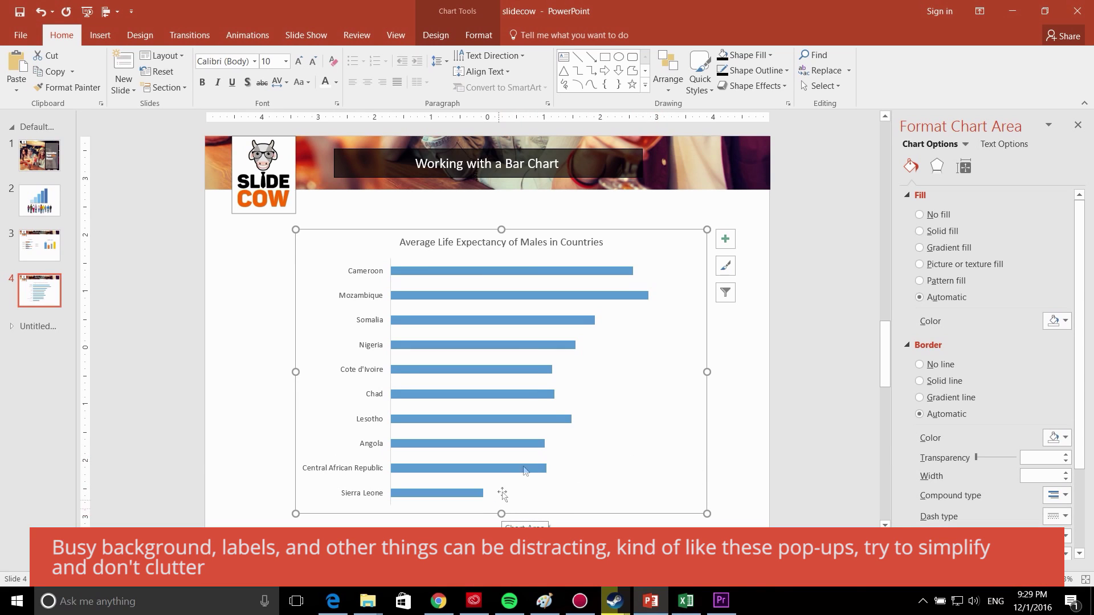
pyautogui.moveTo(500, 514); pyautogui.dragTo(500, 536)
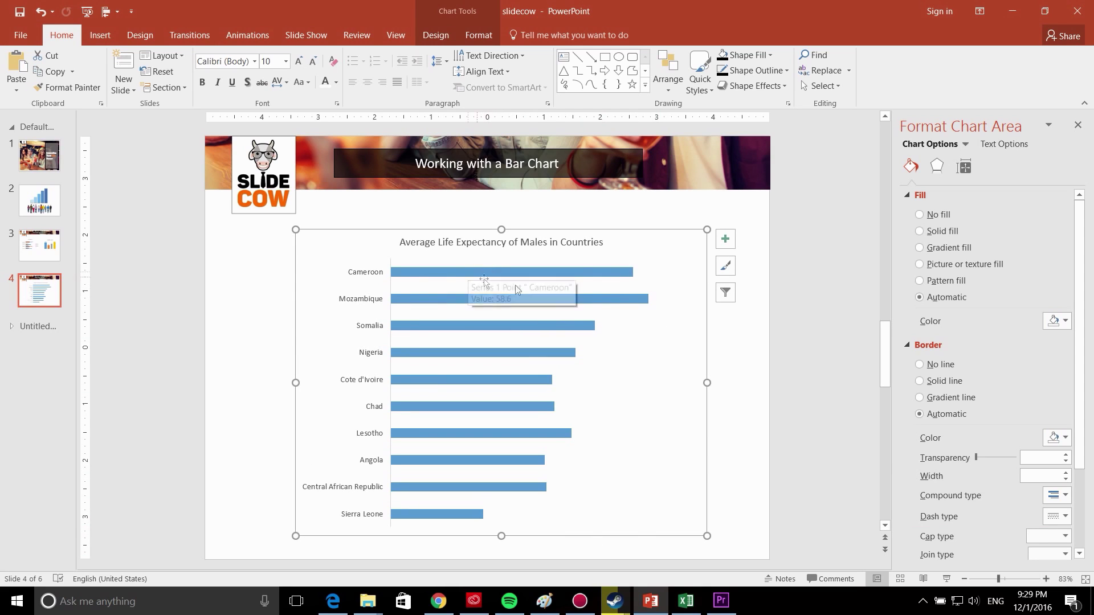
pyautogui.moveTo(593, 273)
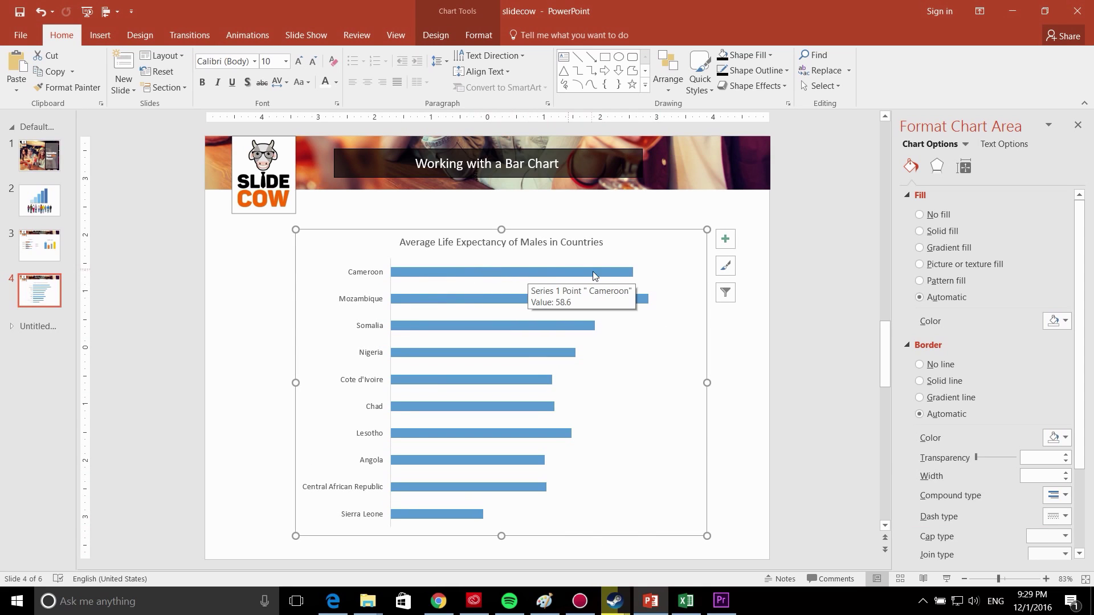
# Step: Cut the bar series gap width from 182% to 92%, then bring up the series options
pyautogui.click(481, 274)
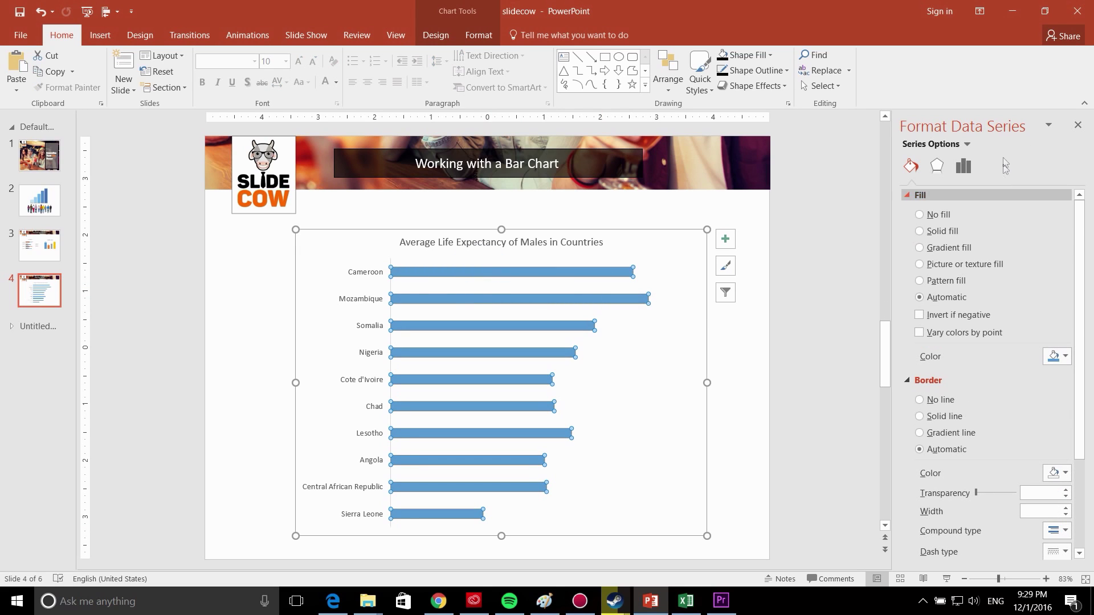
pyautogui.click(967, 169)
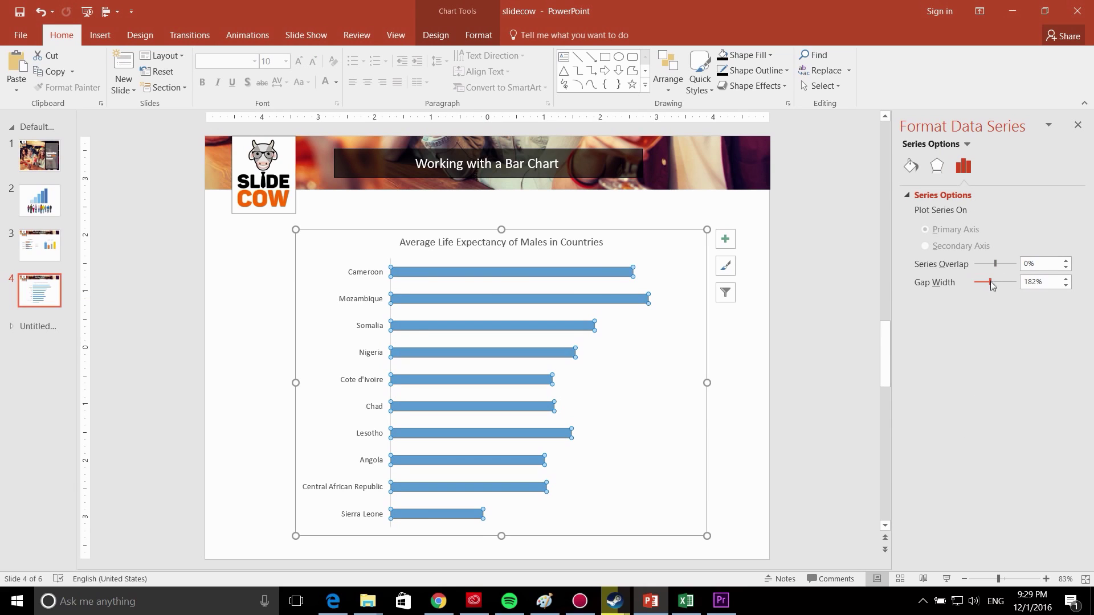
pyautogui.moveTo(987, 286); pyautogui.dragTo(983, 285)
pyautogui.click(741, 297)
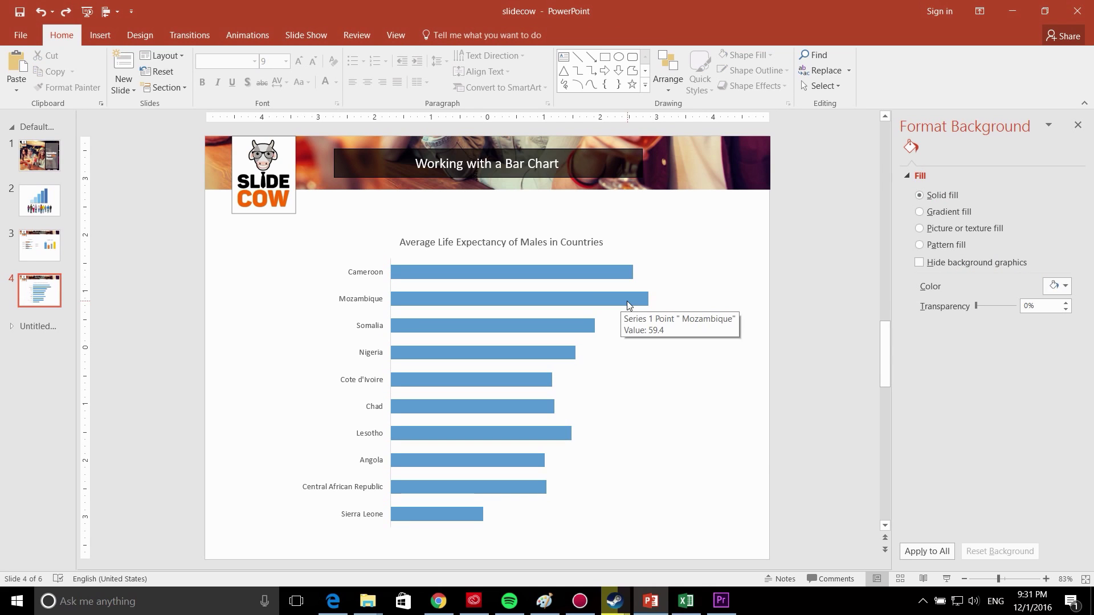
pyautogui.rightClick(627, 302)
pyautogui.moveTo(709, 402)
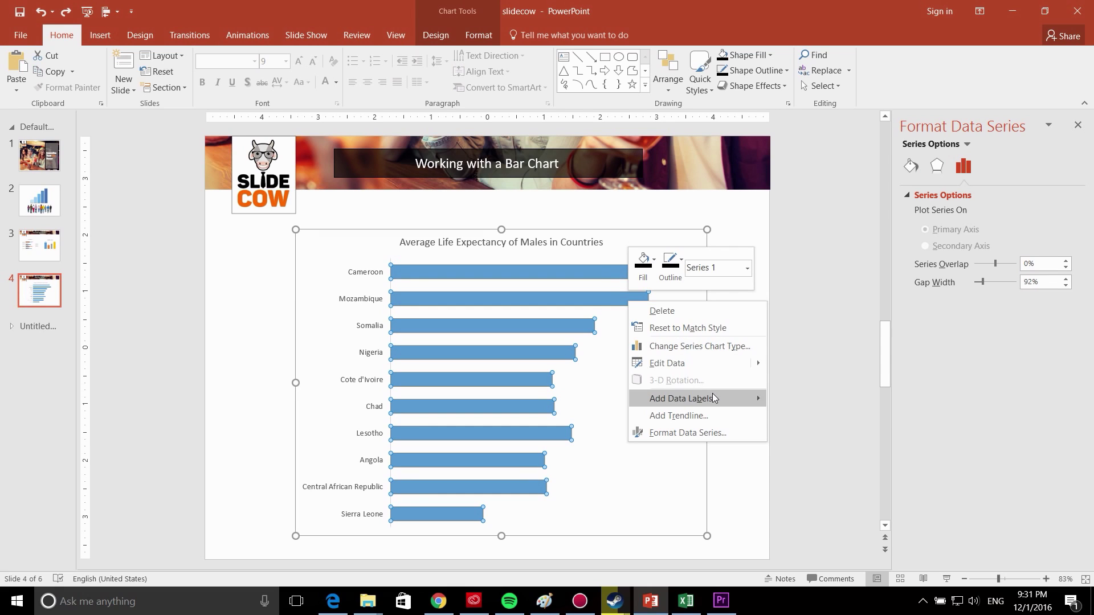
# Step: Add value labels to the bars, positioned at Inside End
pyautogui.click(836, 401)
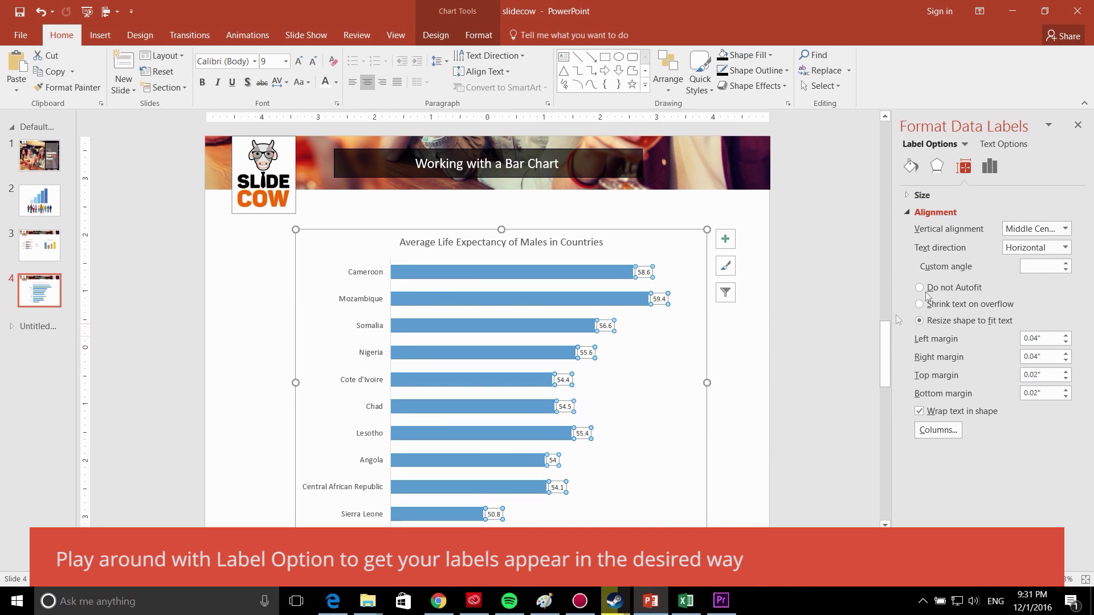
pyautogui.click(989, 166)
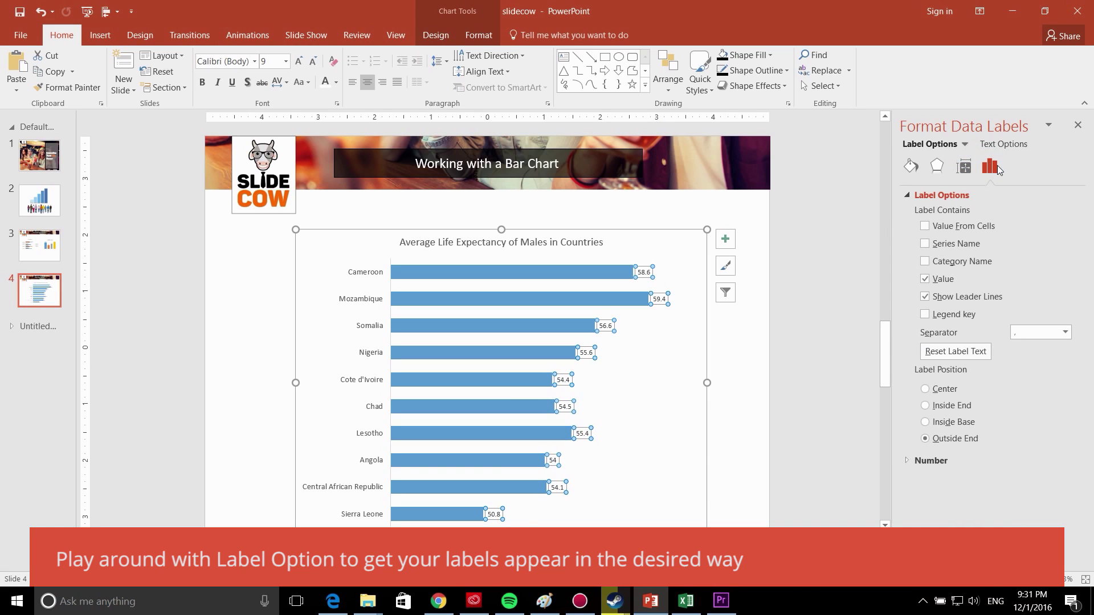
pyautogui.click(947, 424)
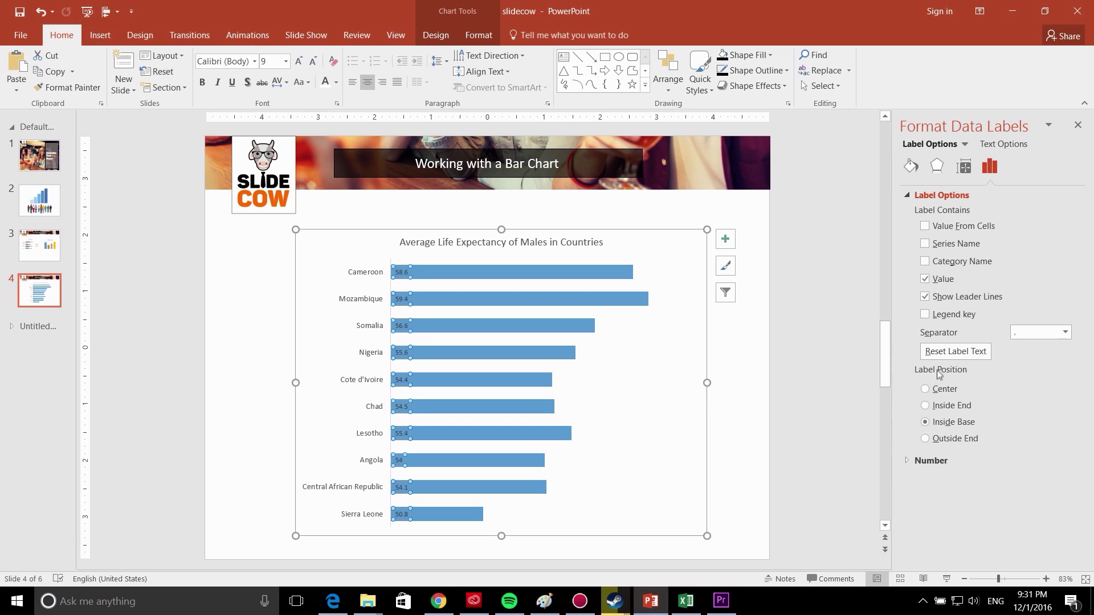
pyautogui.click(950, 391)
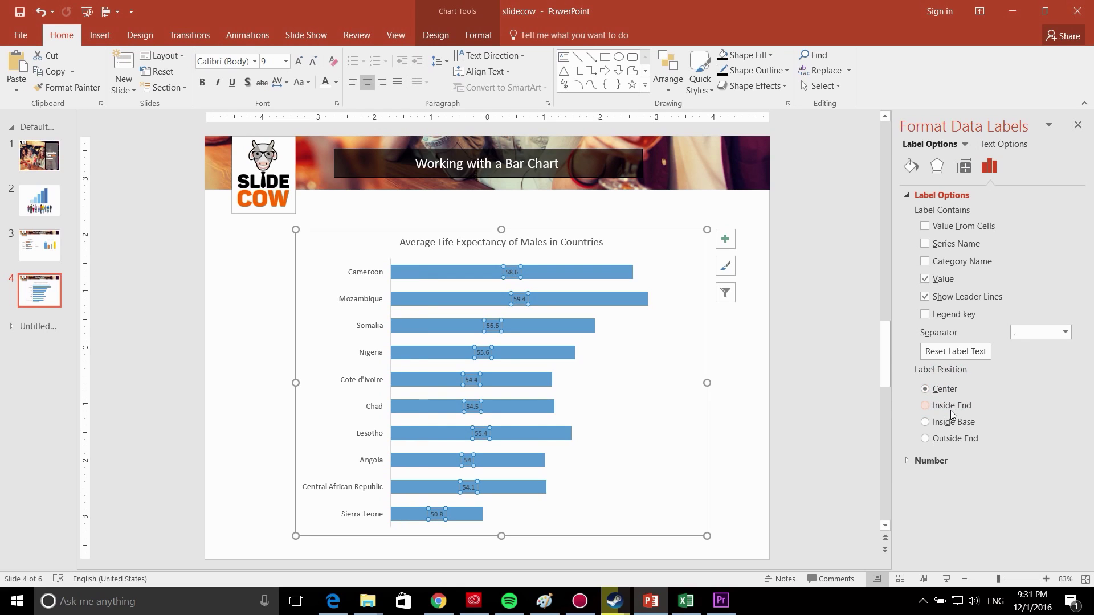
pyautogui.click(950, 407)
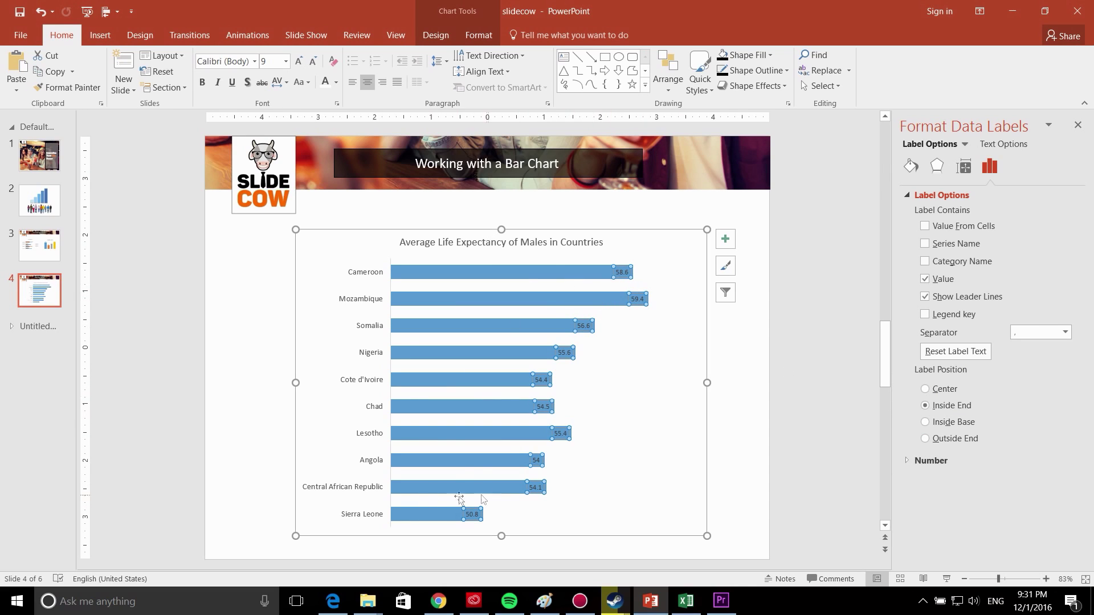
# Step: Format the data labels as bold white 14-point text
pyautogui.click(299, 61)
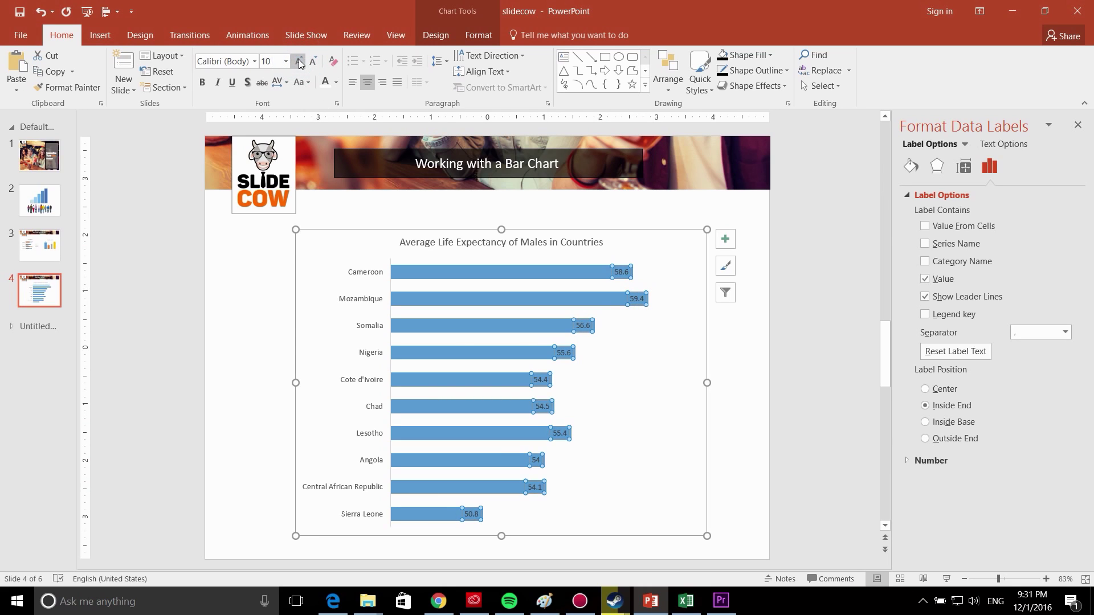
pyautogui.click(299, 61)
pyautogui.click(299, 61)
pyautogui.click(299, 61)
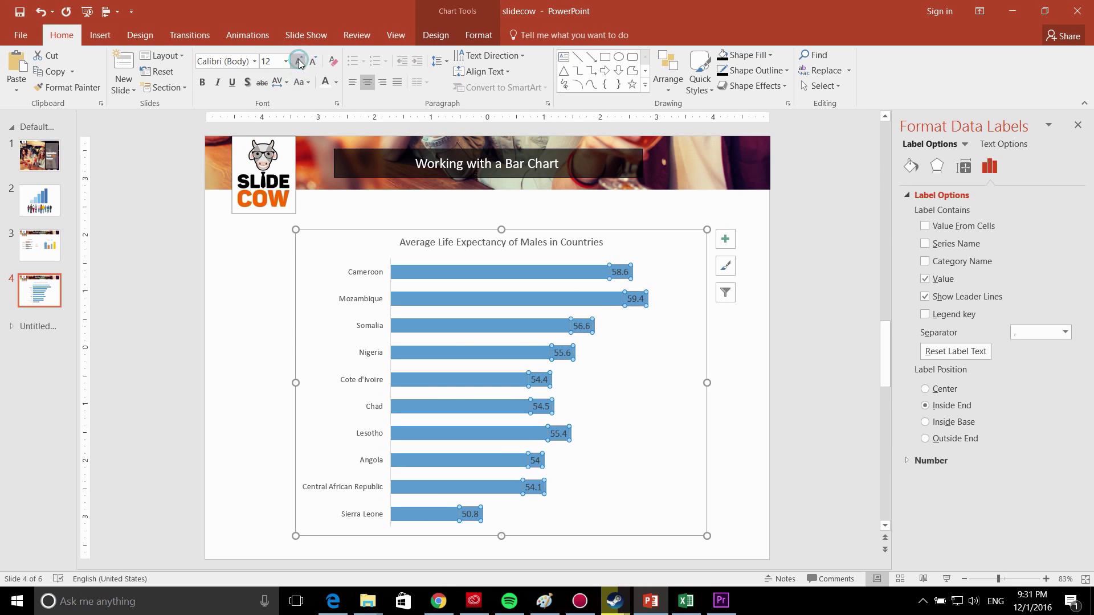
pyautogui.click(298, 61)
pyautogui.click(336, 82)
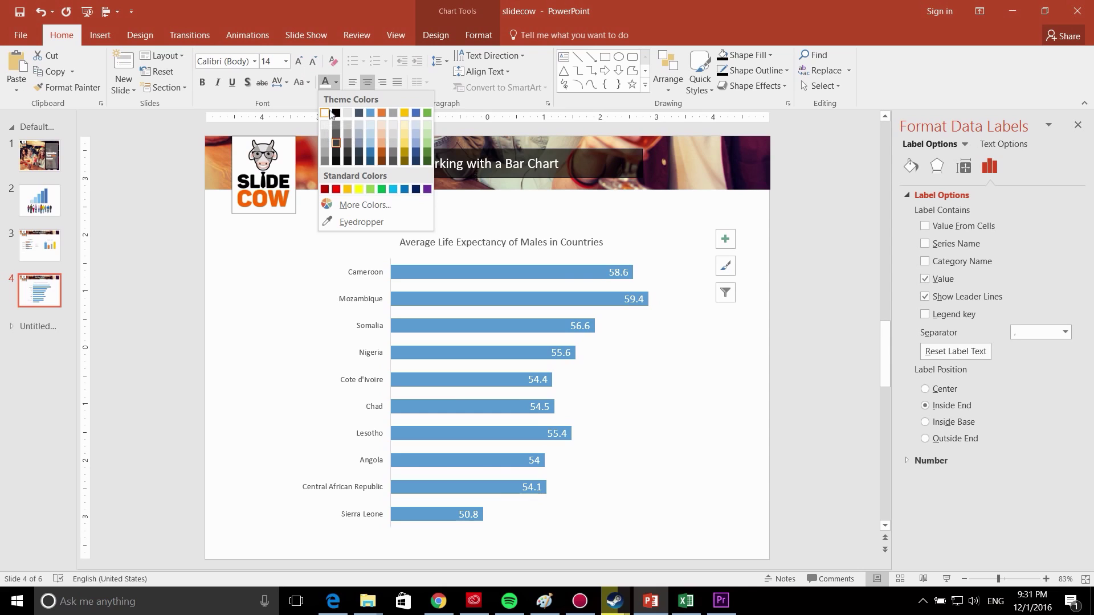
pyautogui.click(324, 114)
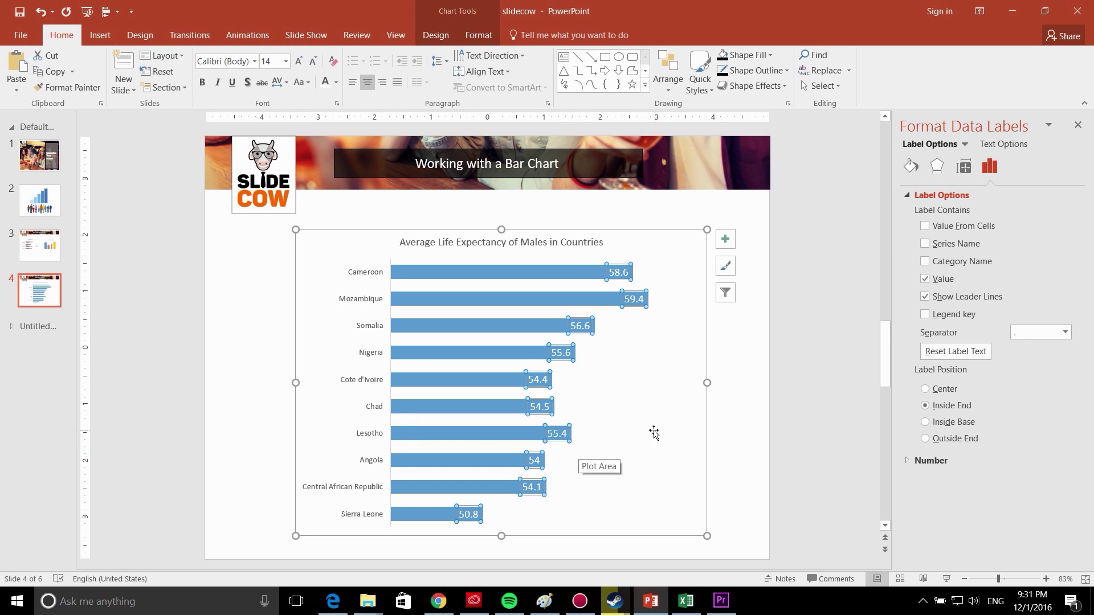
pyautogui.hotkey('ctrl', 'b')
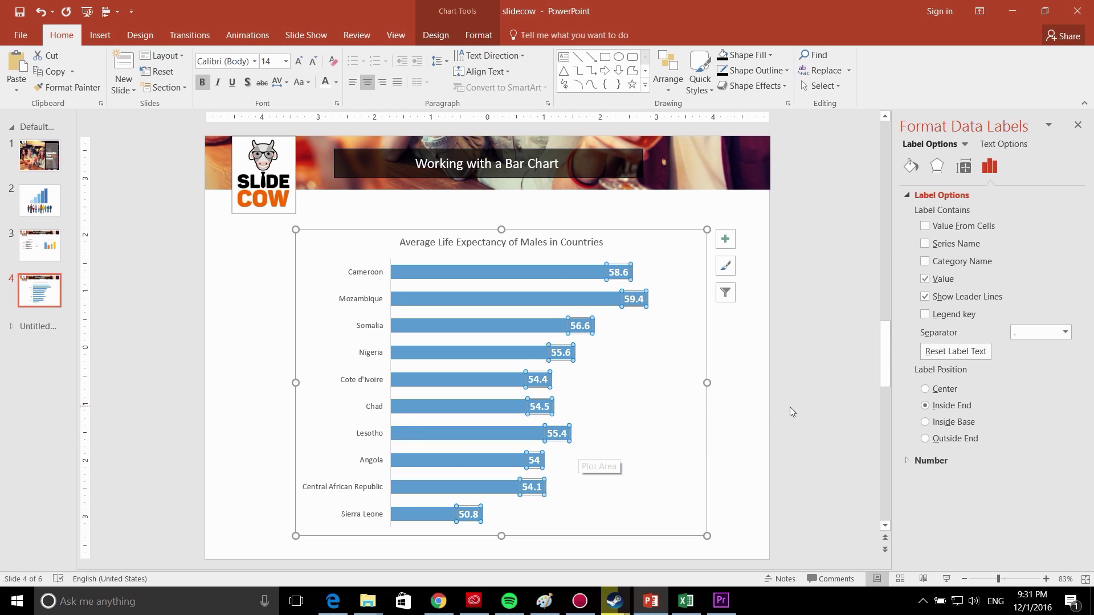
pyautogui.click(729, 391)
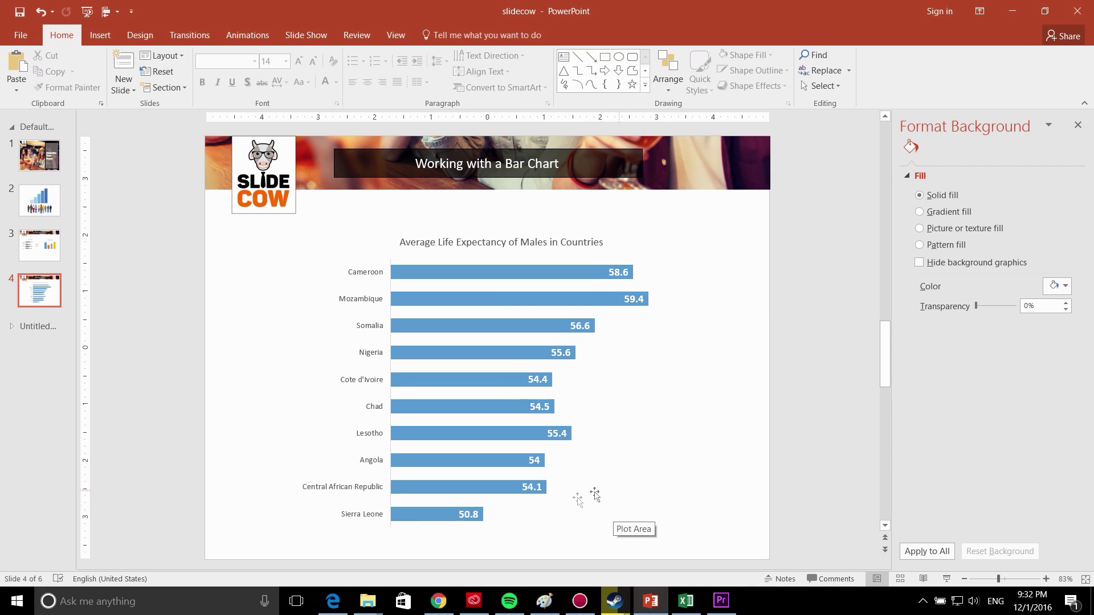
# Step: Fill all the life-expectancy bars dark grey
pyautogui.moveTo(480, 528)
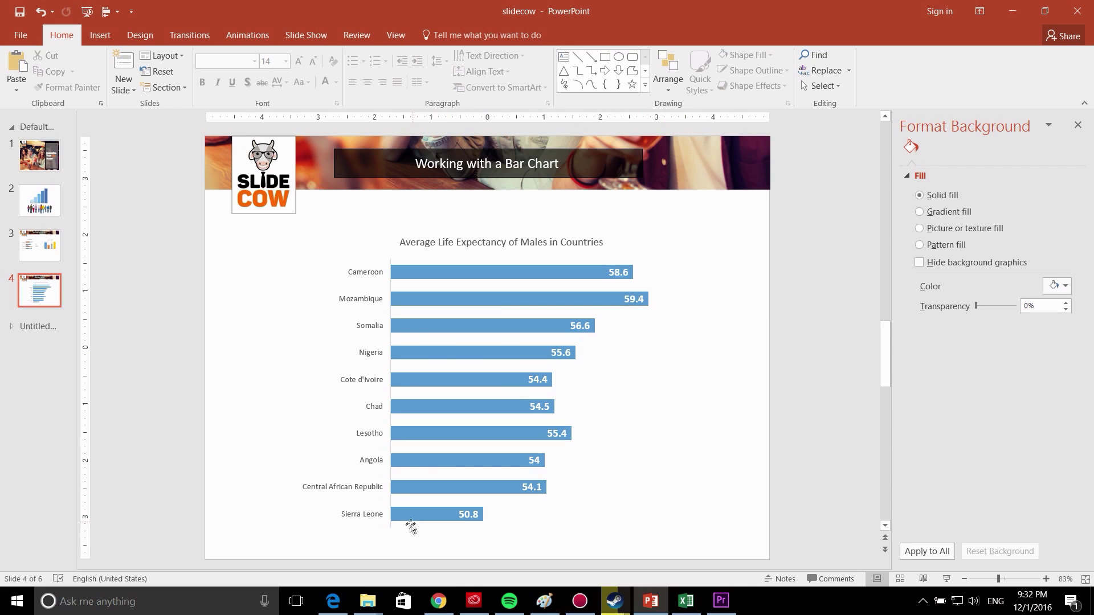
pyautogui.click(476, 515)
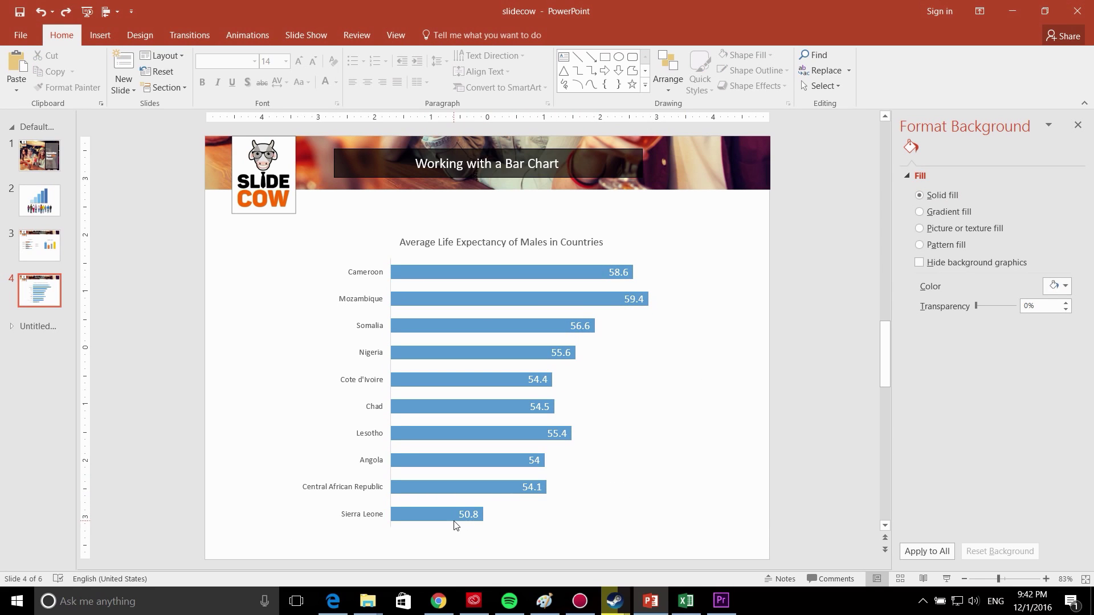
pyautogui.click(476, 495)
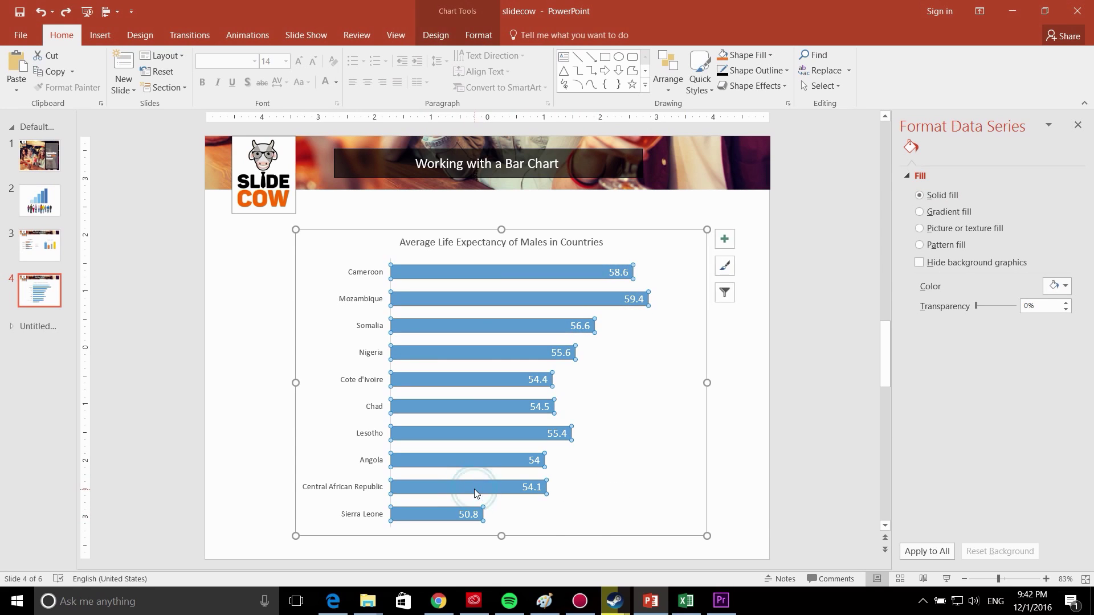
pyautogui.rightClick(471, 271)
pyautogui.click(483, 231)
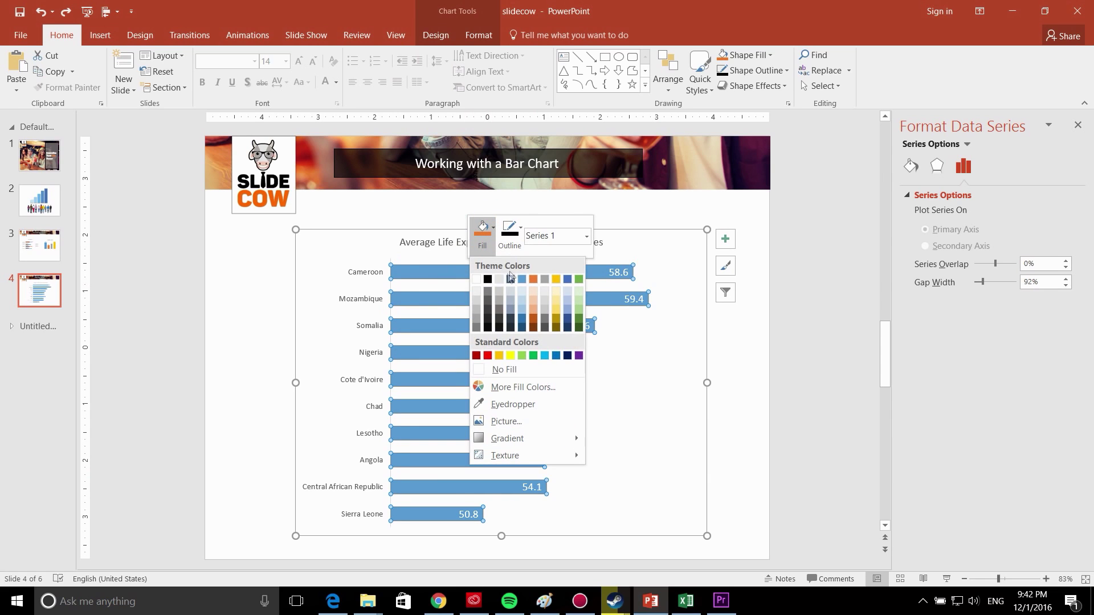
pyautogui.click(500, 313)
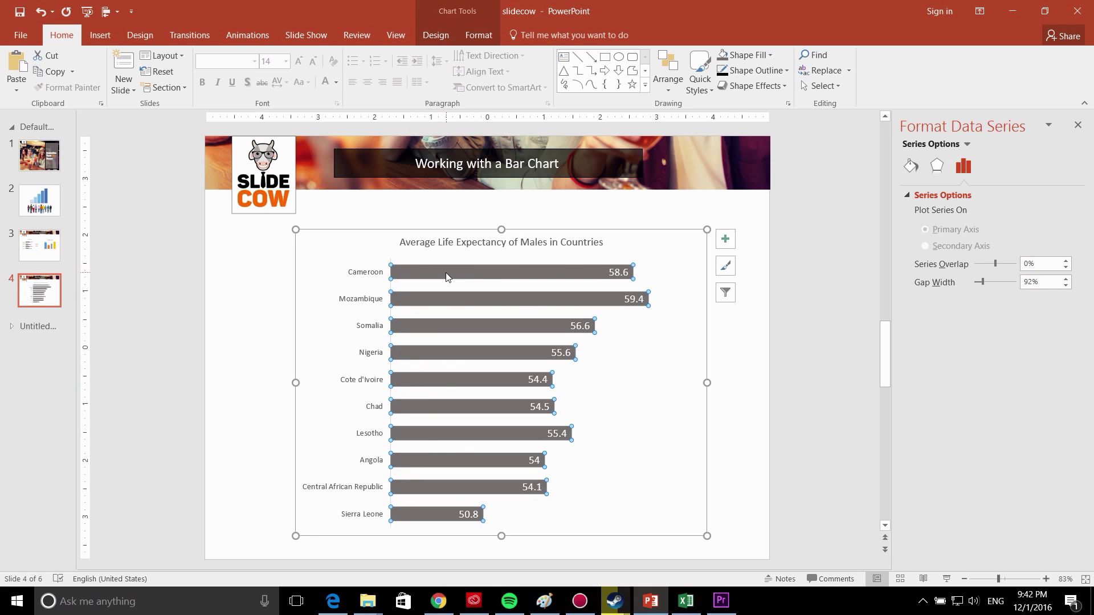
# Step: Fill only the Sierra Leone 50.8 bar orange
pyautogui.click(428, 516)
pyautogui.moveTo(434, 516)
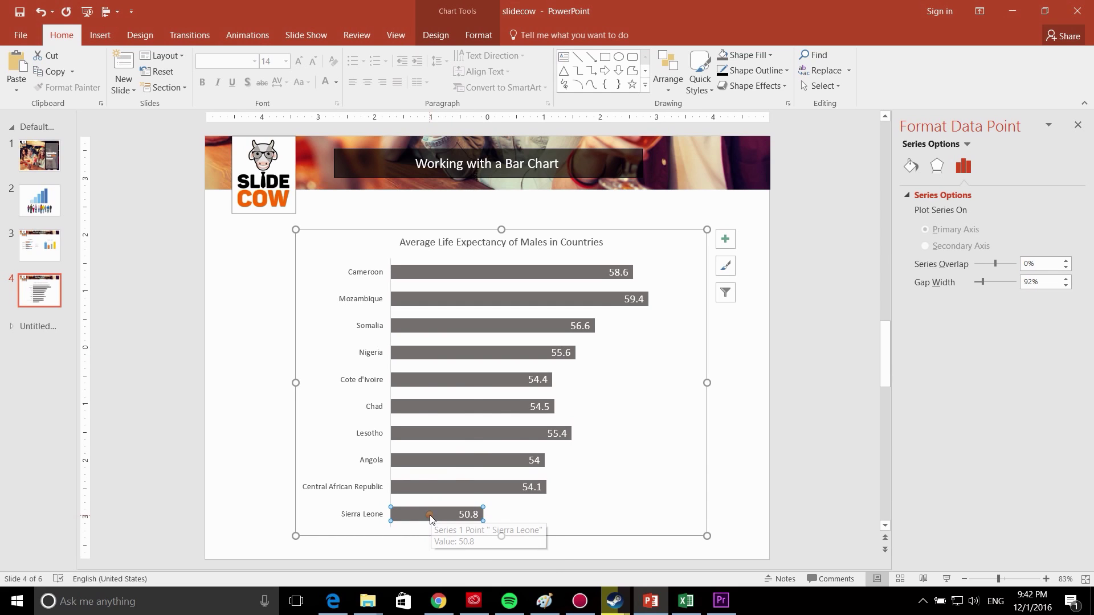
pyautogui.rightClick(432, 517)
pyautogui.click(446, 543)
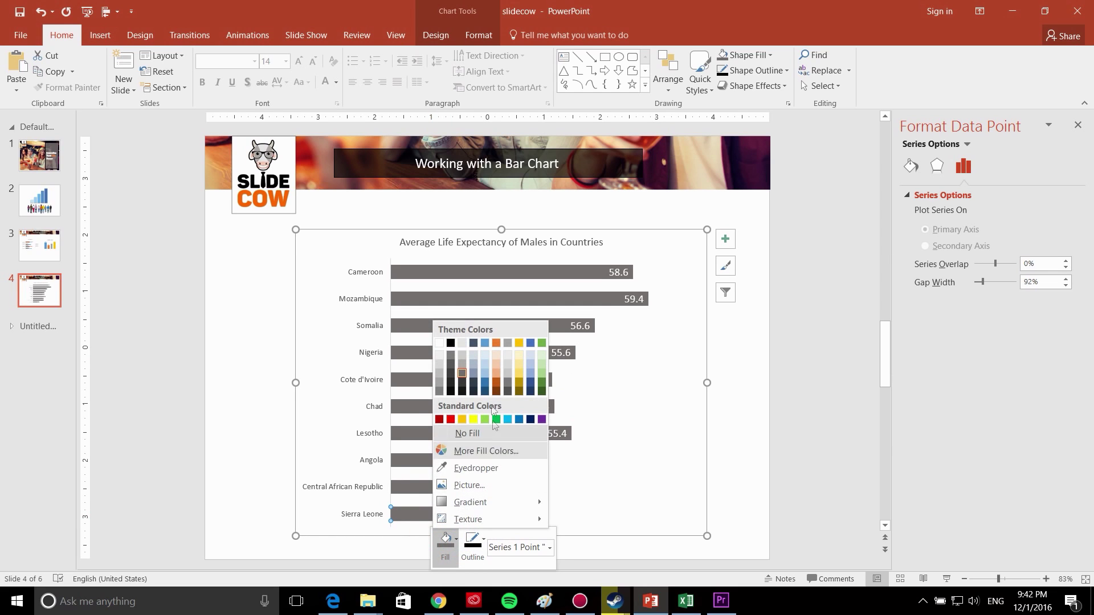
pyautogui.click(497, 347)
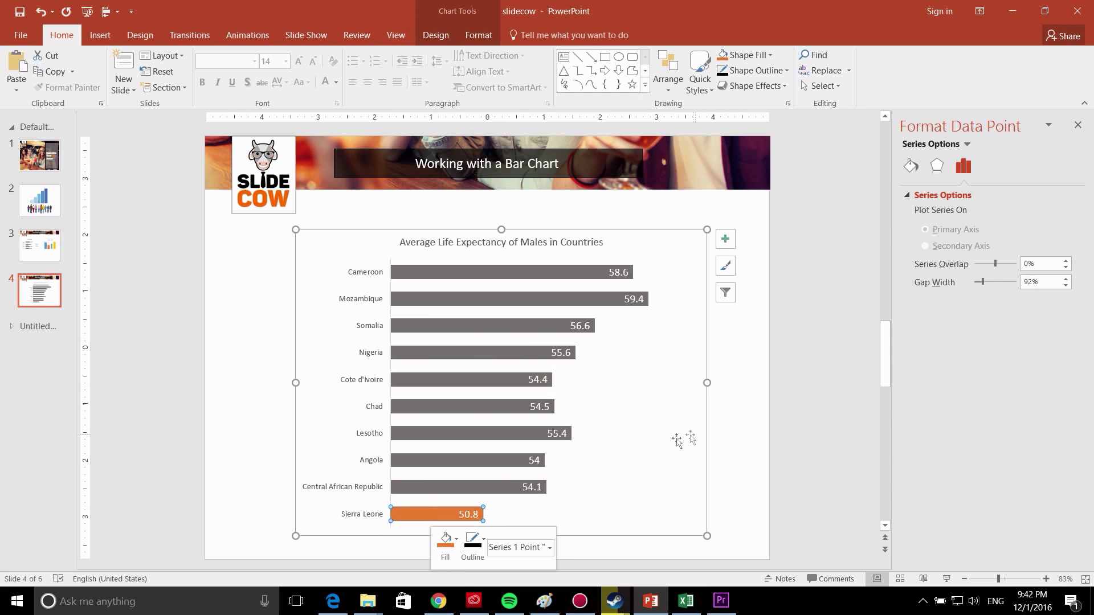
pyautogui.click(268, 509)
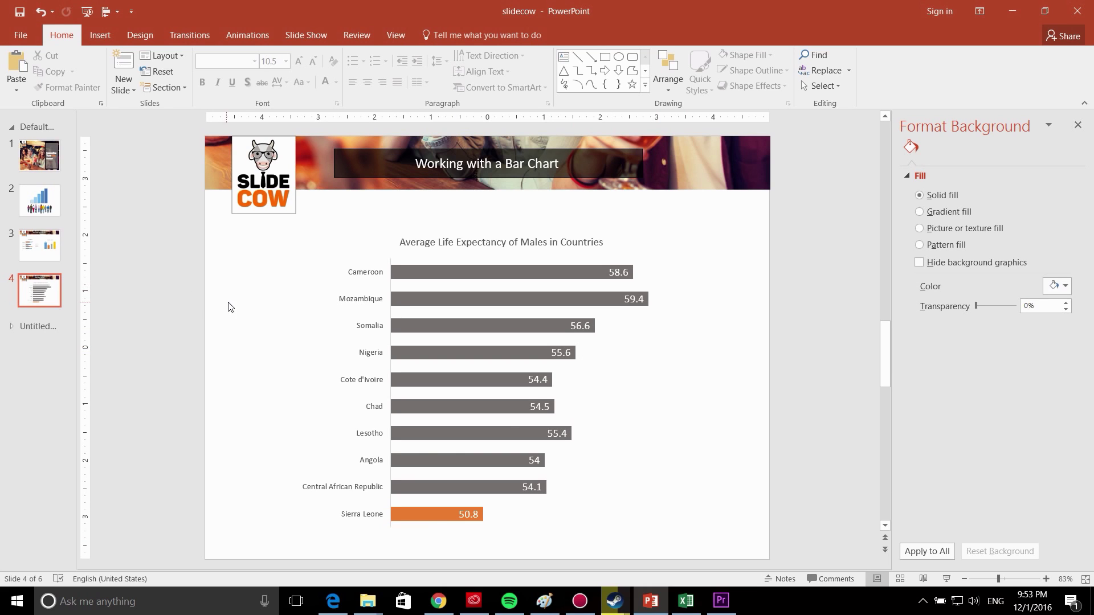
# Step: Paste the copied slide as slide 5, delete its chart, and retitle it 'Working with a Column Chart'
pyautogui.hotkey('ctrl', 'v')
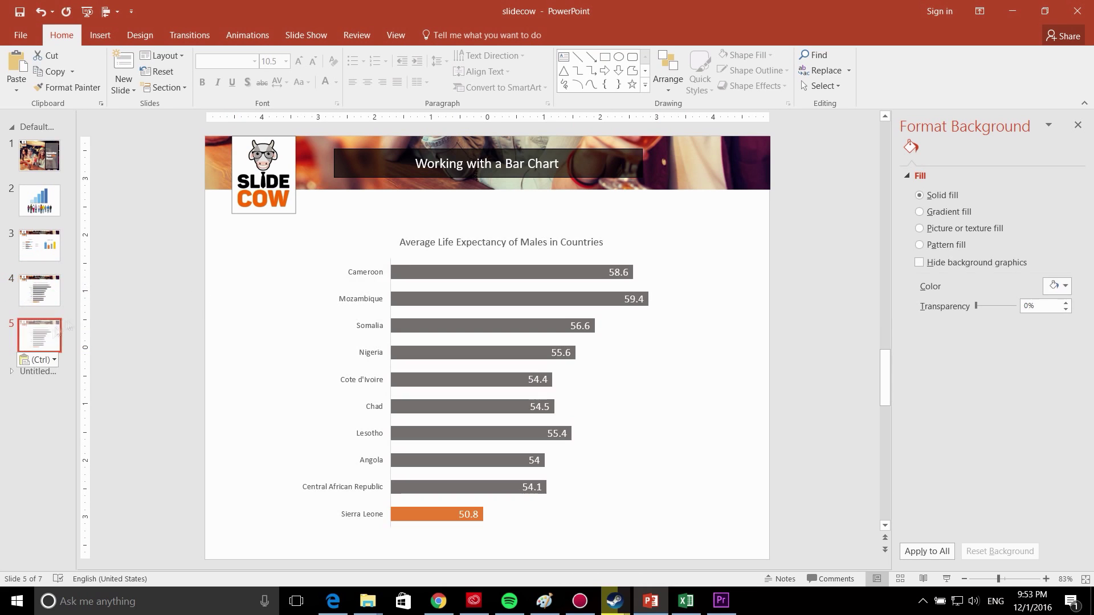
pyautogui.click(408, 306)
pyautogui.press('Delete')
pyautogui.moveTo(480, 164); pyautogui.dragTo(559, 164)
pyautogui.write('Column Chart')
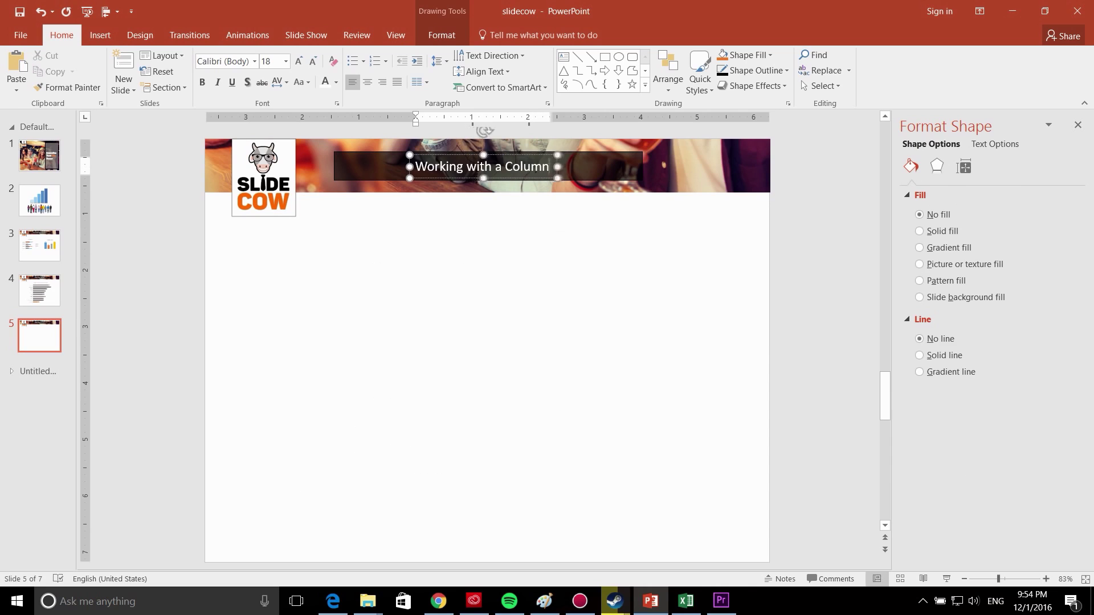
pyautogui.click(668, 74)
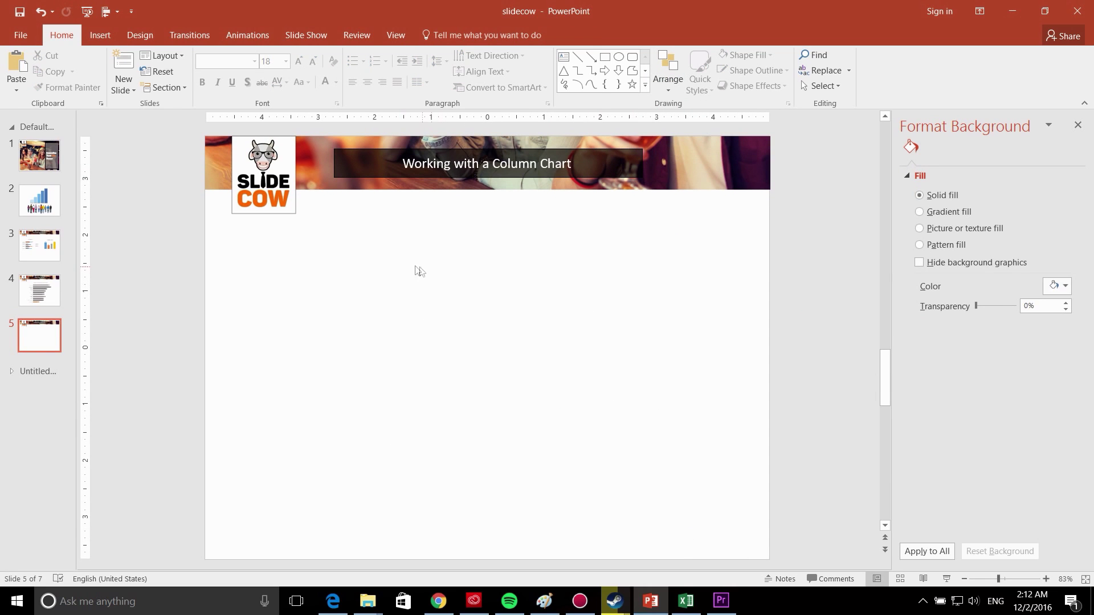
# Step: In Excel, chart the month and sales data A1:B12 as a clustered column chart
pyautogui.click(686, 600)
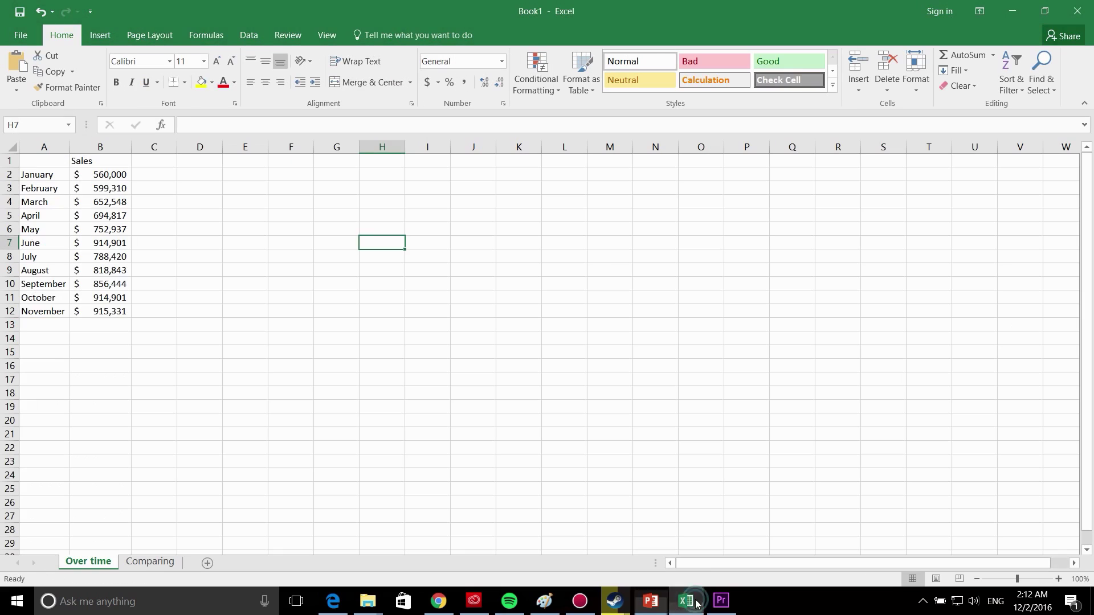
pyautogui.moveTo(39, 161); pyautogui.dragTo(114, 312)
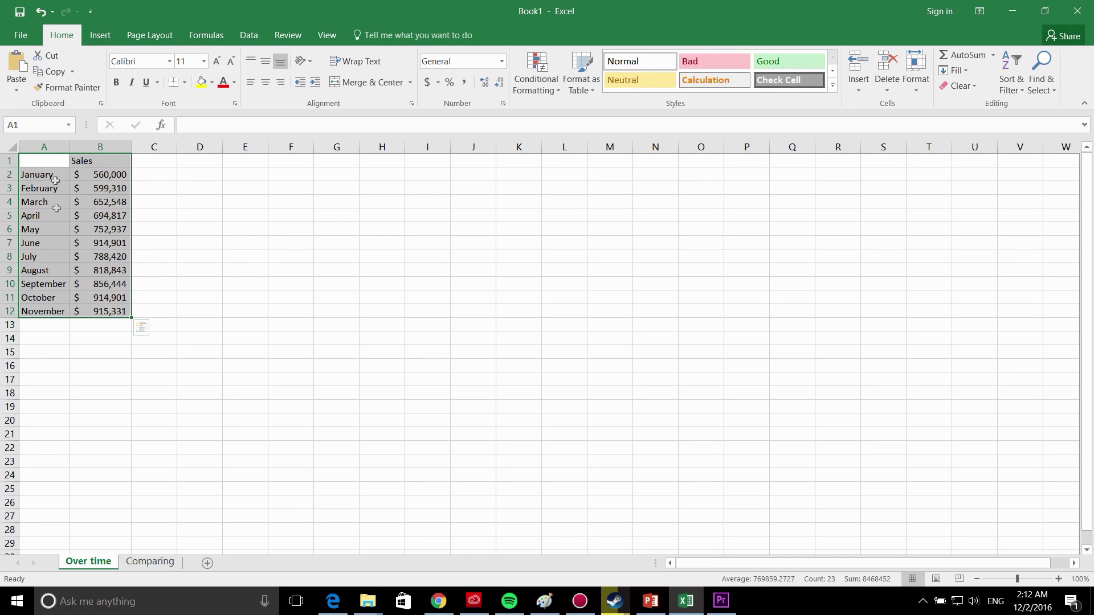
pyautogui.click(100, 34)
pyautogui.click(423, 71)
pyautogui.click(402, 242)
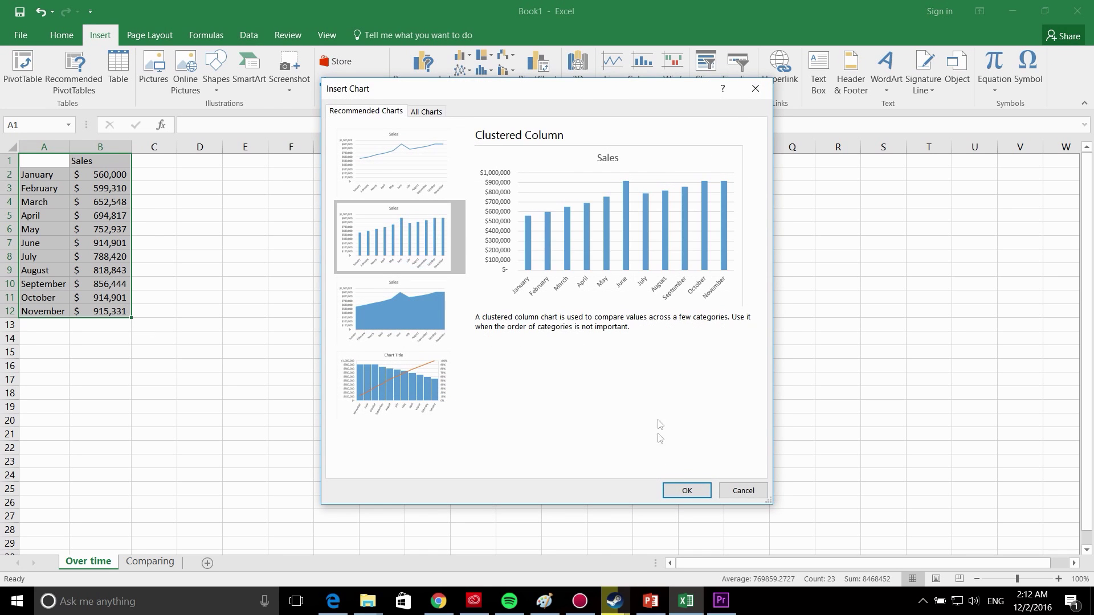
pyautogui.click(682, 484)
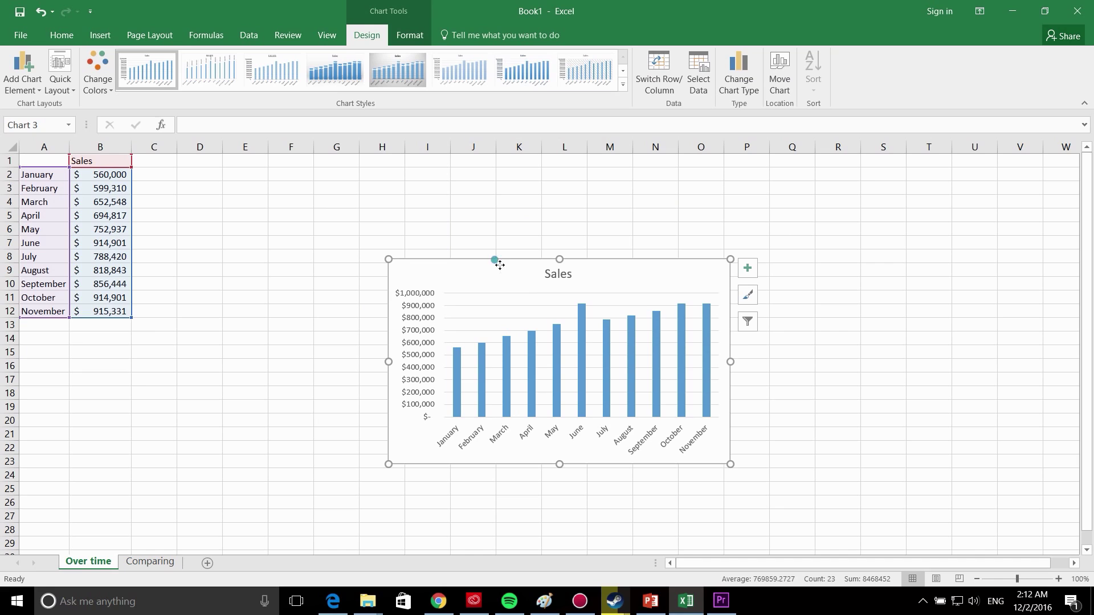
# Step: Copy the Sales chart and go back to the presentation
pyautogui.click(494, 260)
pyautogui.hotkey('ctrl', 'c')
pyautogui.click(650, 600)
# Step: Paste the Sales chart onto slide 5 and enlarge it beneath the slide title
pyautogui.rightClick(470, 340)
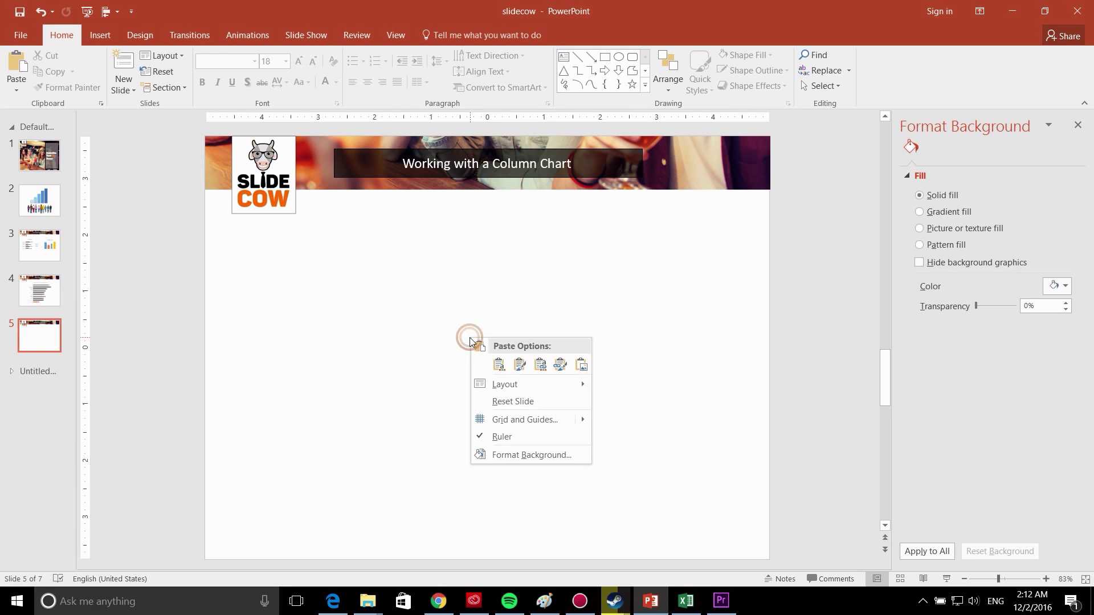
pyautogui.click(501, 366)
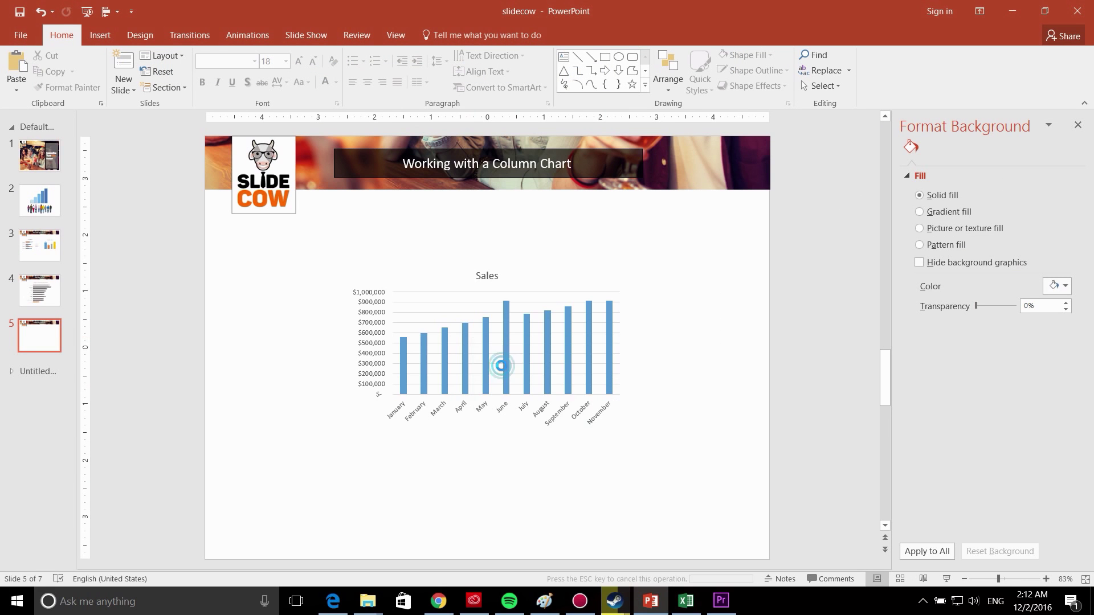
pyautogui.moveTo(464, 276); pyautogui.dragTo(419, 260)
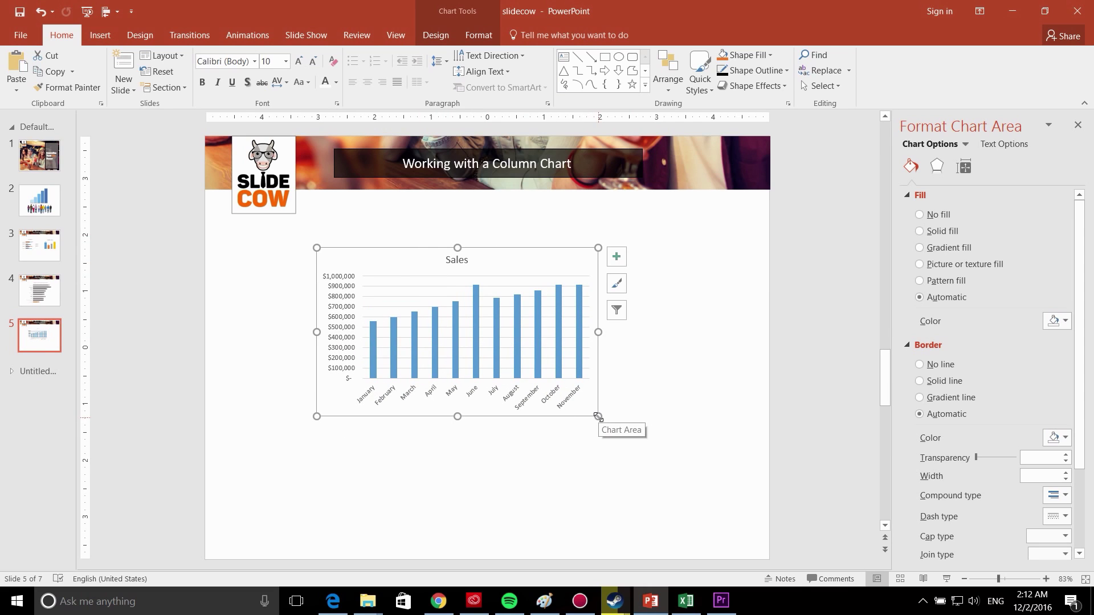
pyautogui.moveTo(598, 417); pyautogui.dragTo(711, 501)
pyautogui.moveTo(315, 245); pyautogui.dragTo(288, 215)
pyautogui.moveTo(547, 237); pyautogui.dragTo(543, 242)
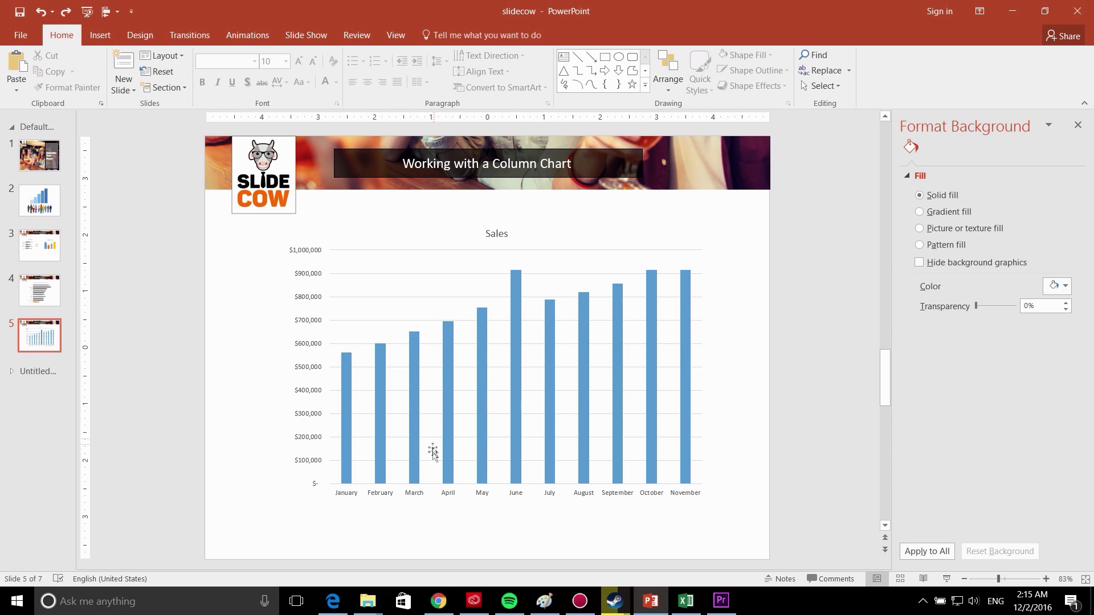
pyautogui.click(422, 244)
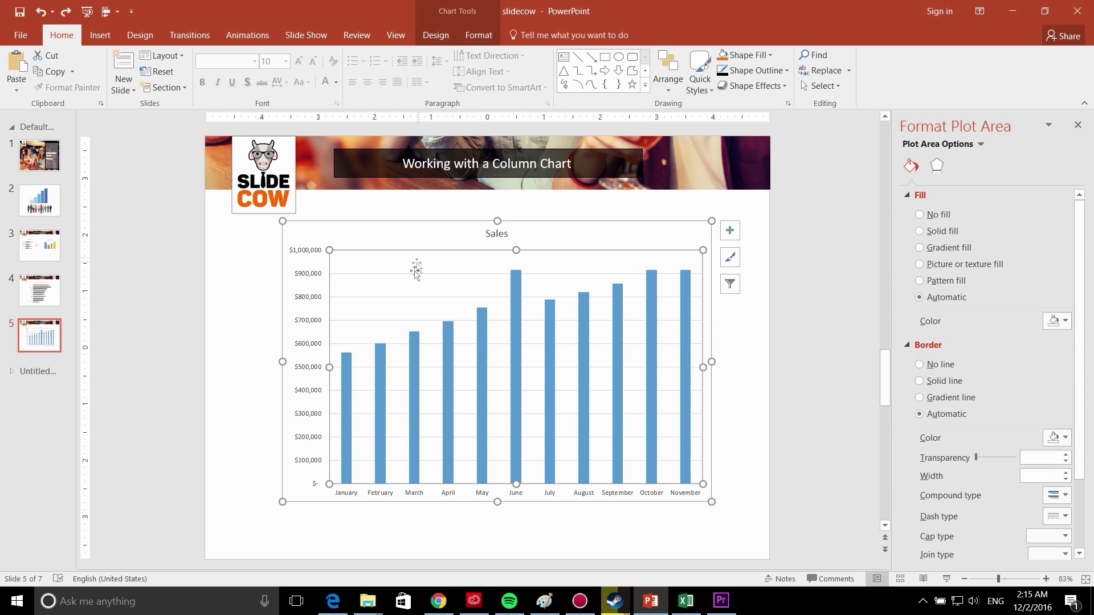
# Step: Delete the chart's horizontal gridlines and reduce the column gap width from 219% to 123%
pyautogui.click(413, 275)
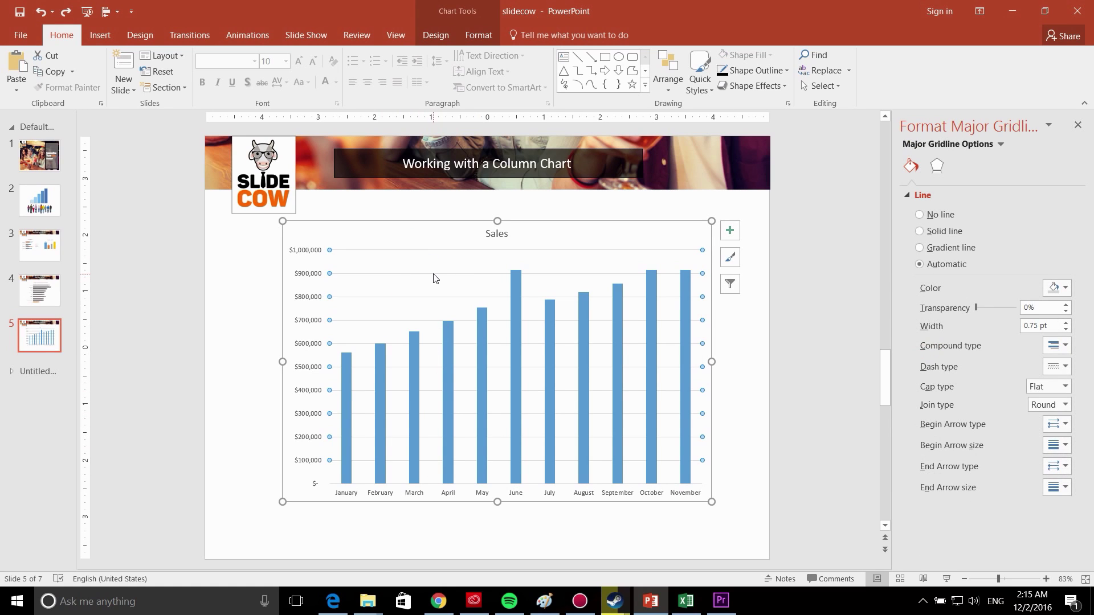
pyautogui.press('Delete')
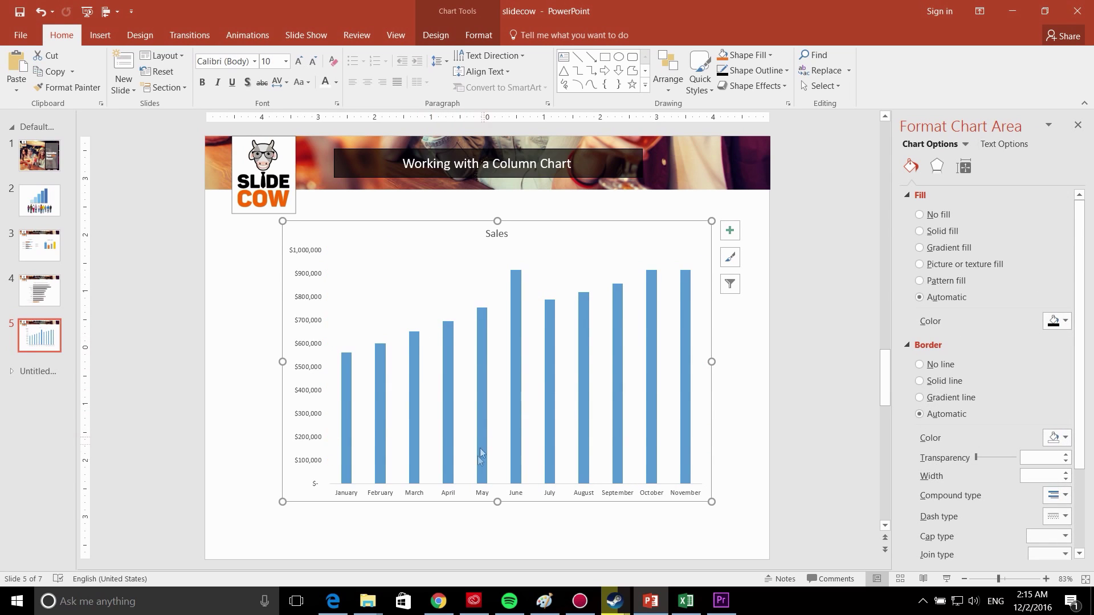
pyautogui.click(448, 447)
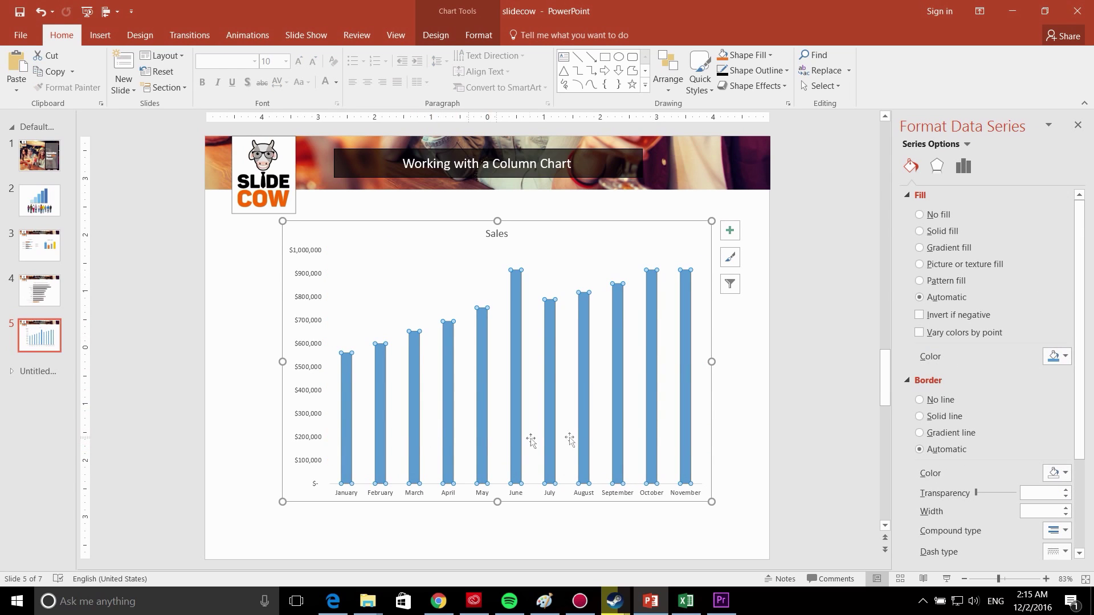
pyautogui.click(964, 169)
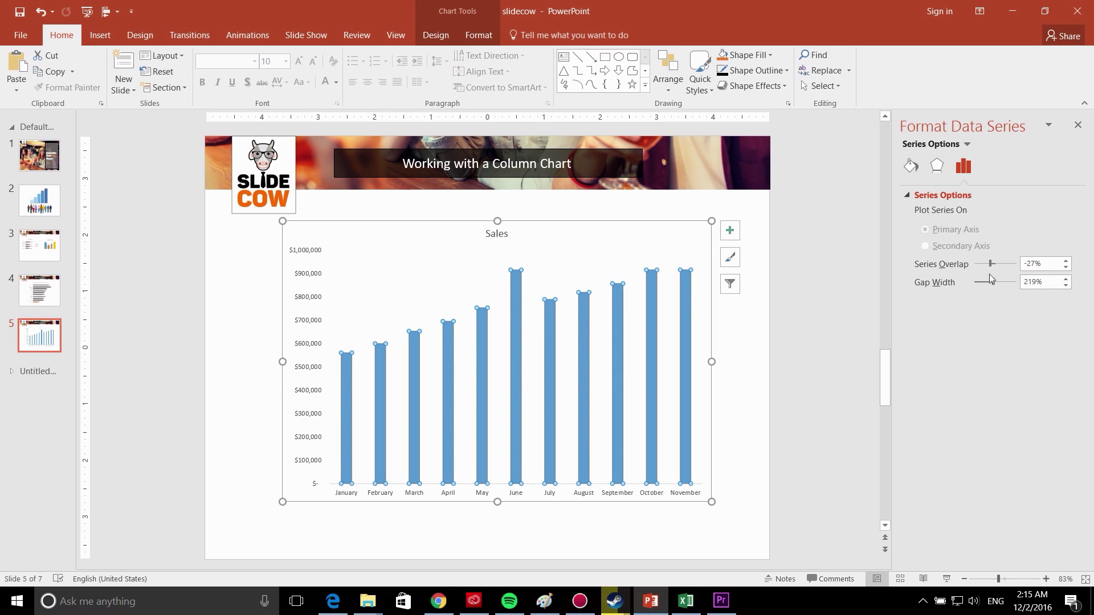
pyautogui.moveTo(991, 285); pyautogui.dragTo(984, 283)
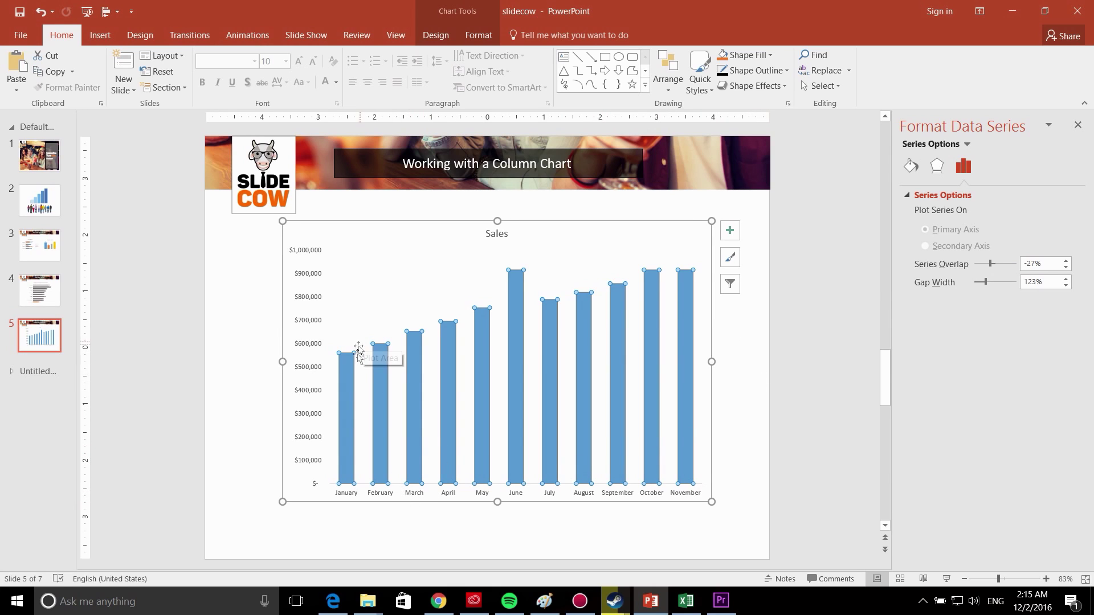
# Step: Bold the month axis labels, enlarge them to 12 pt and rotate them to -70°
pyautogui.click(347, 493)
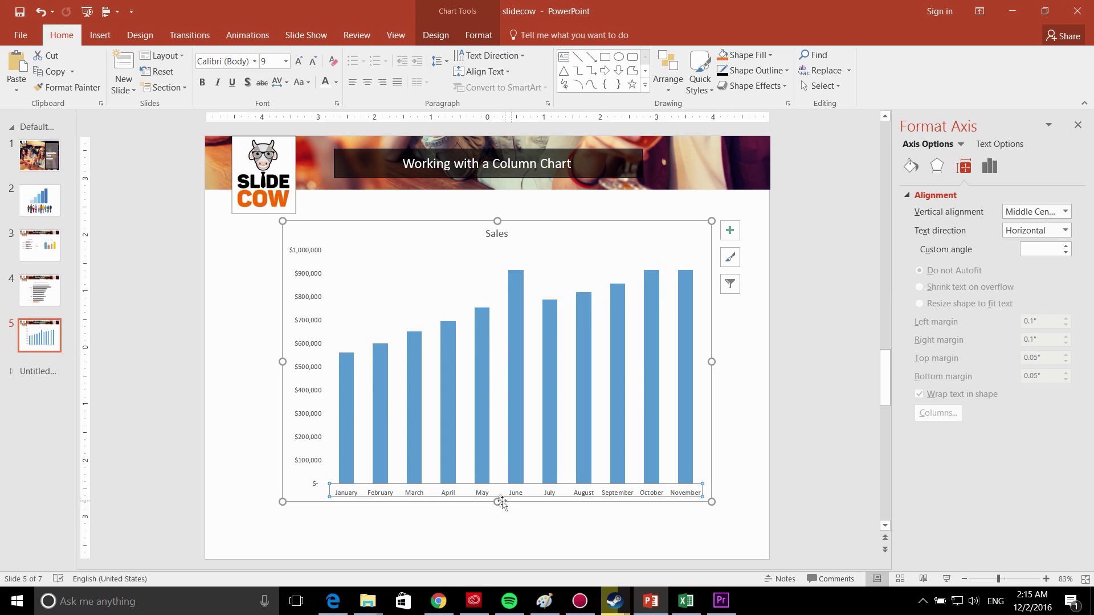
pyautogui.hotkey('ctrl', 'b')
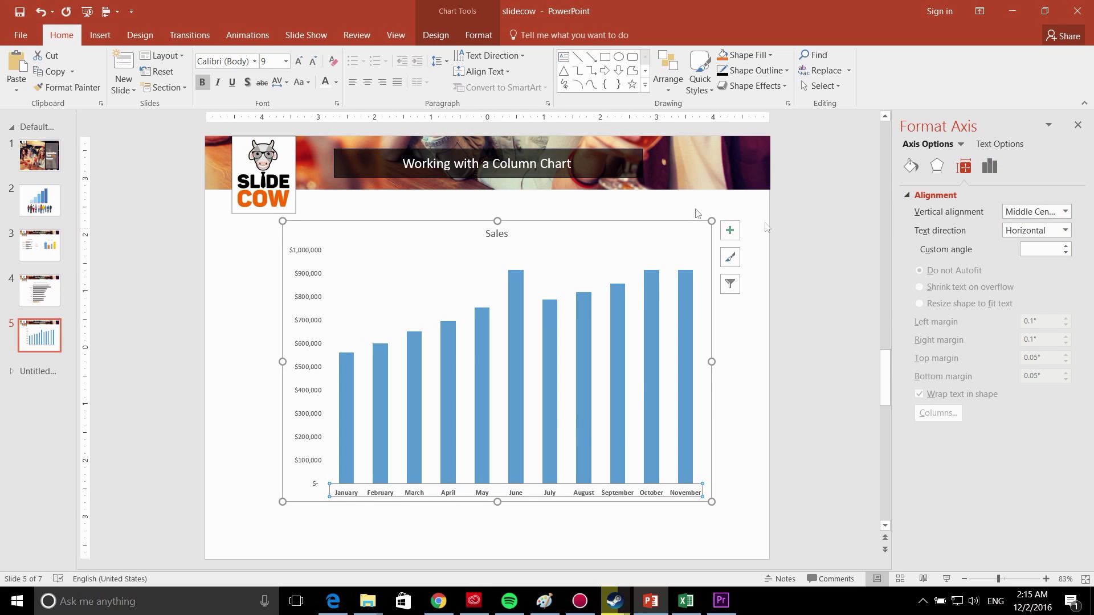
pyautogui.click(298, 60)
pyautogui.click(298, 61)
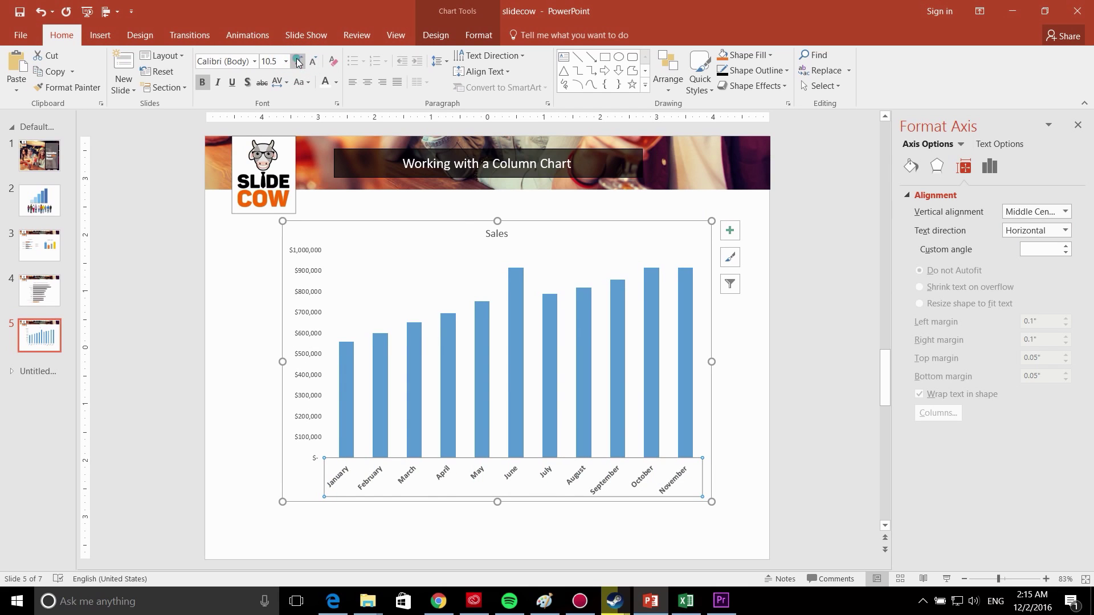
pyautogui.click(298, 60)
pyautogui.click(298, 61)
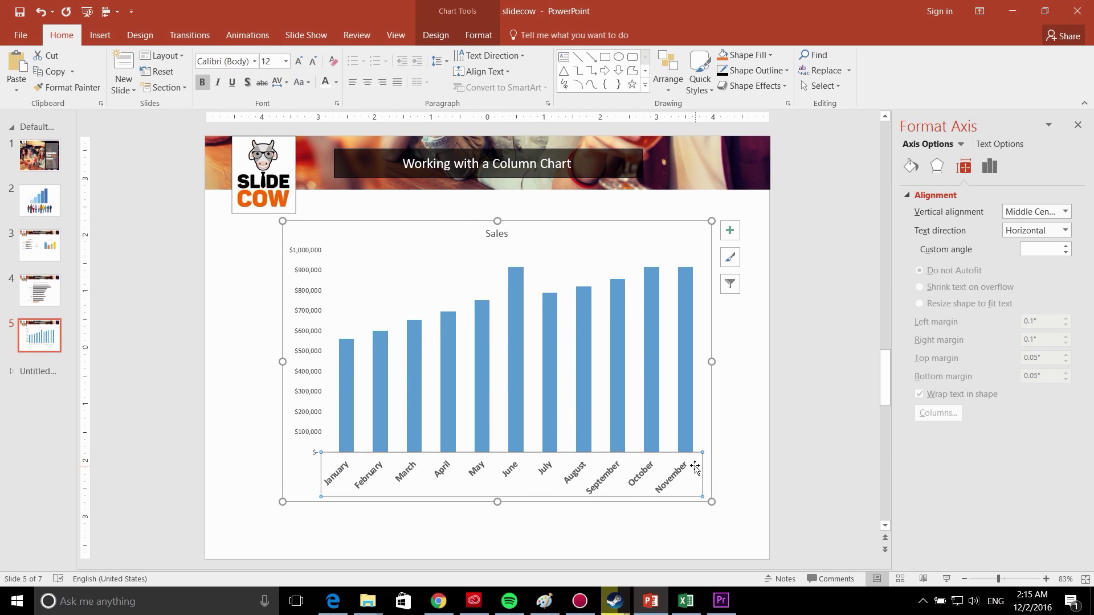
pyautogui.click(1049, 250)
pyautogui.write('-70')
pyautogui.press('Return')
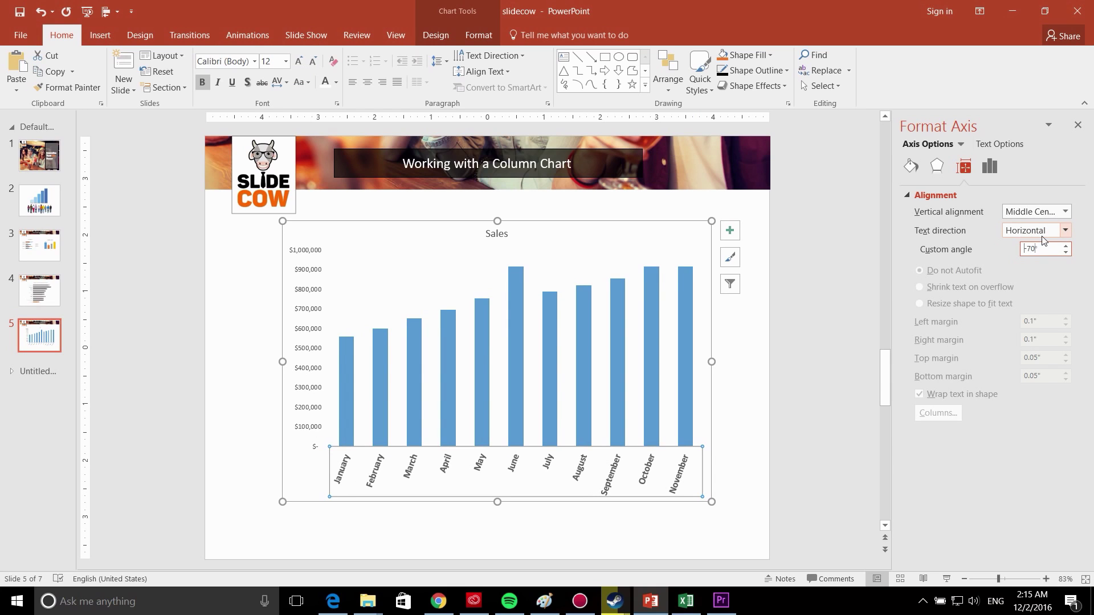
pyautogui.click(719, 462)
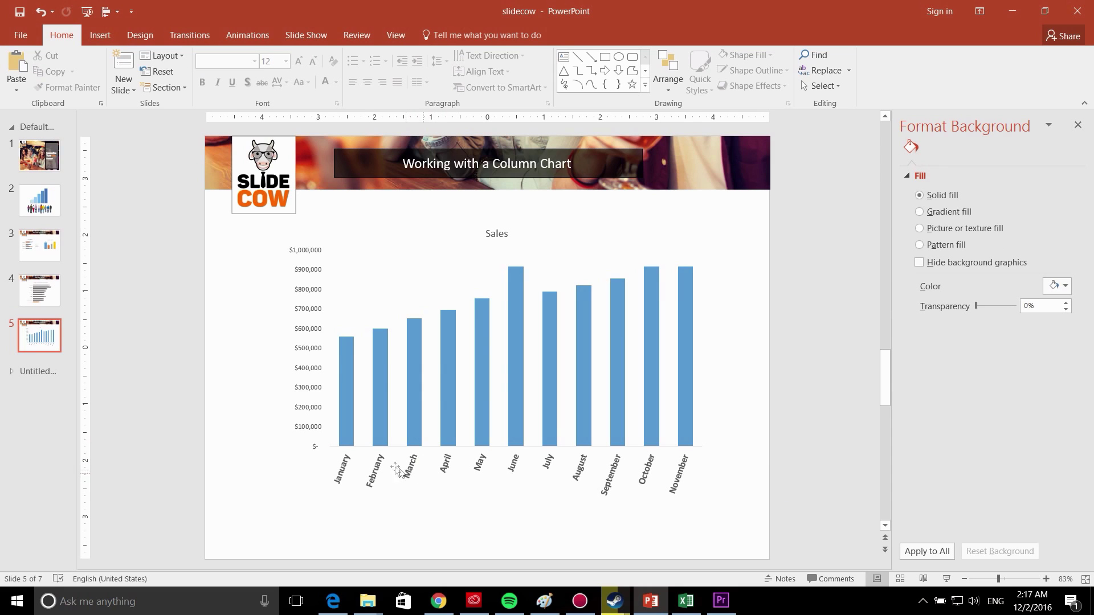
# Step: Set the month labels' angle to 0° and shrink them to 8 pt so every month shows
pyautogui.click(379, 471)
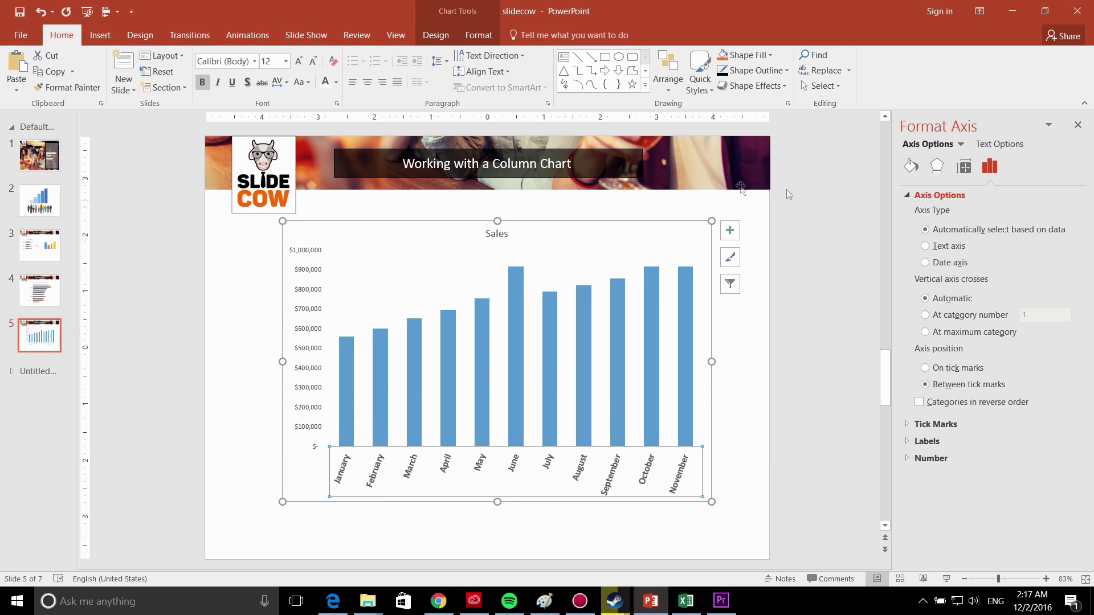
pyautogui.click(313, 61)
pyautogui.click(313, 61)
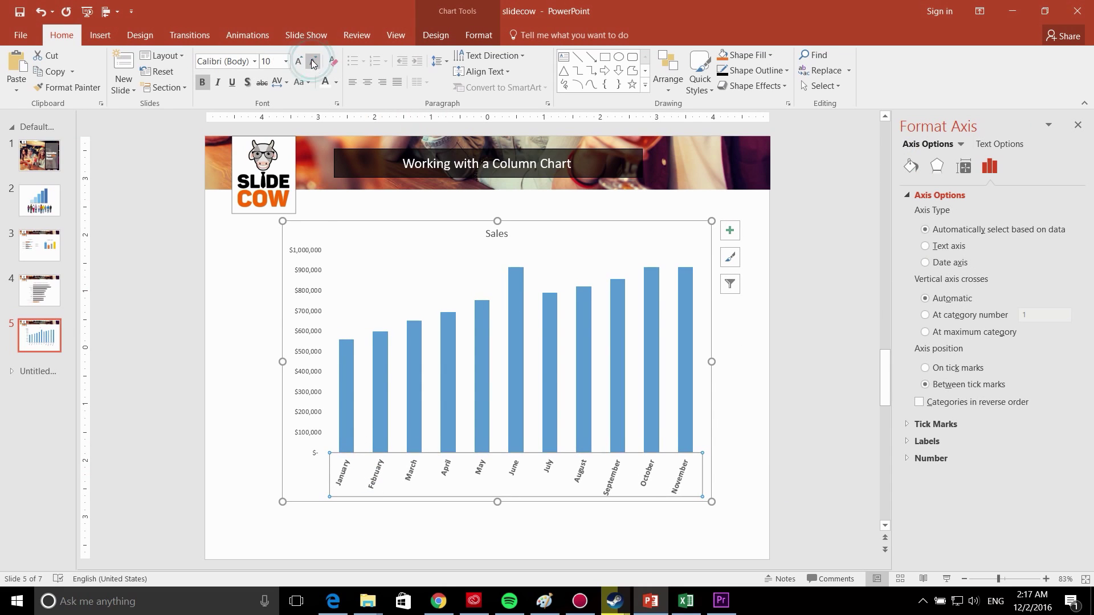
pyautogui.click(312, 61)
pyautogui.click(964, 167)
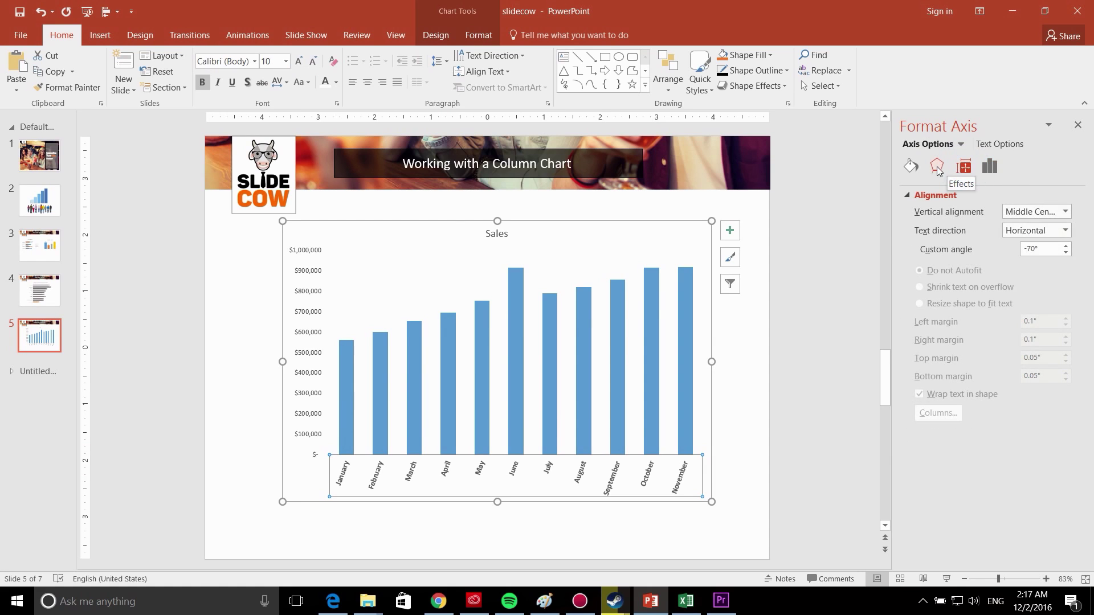
pyautogui.click(1041, 249)
pyautogui.write('0')
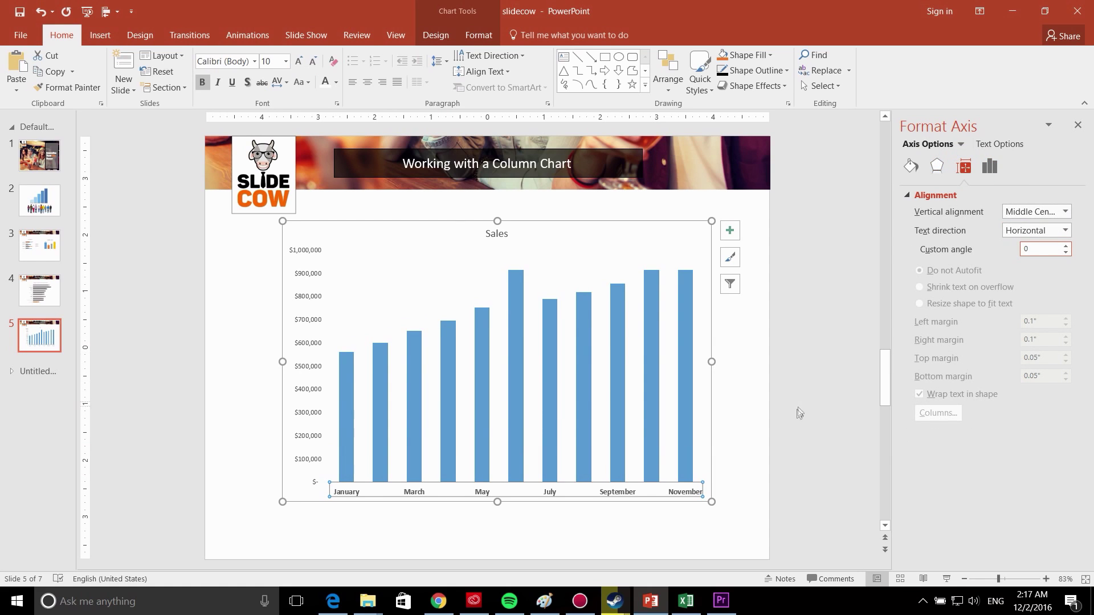
pyautogui.click(299, 61)
pyautogui.click(312, 61)
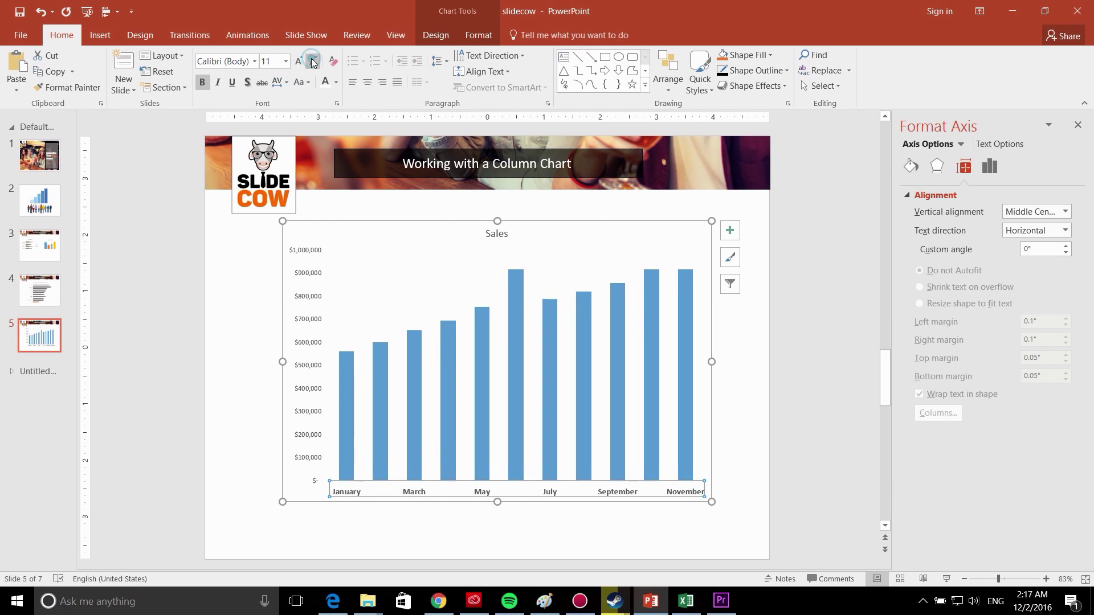
pyautogui.click(312, 61)
pyautogui.click(312, 61)
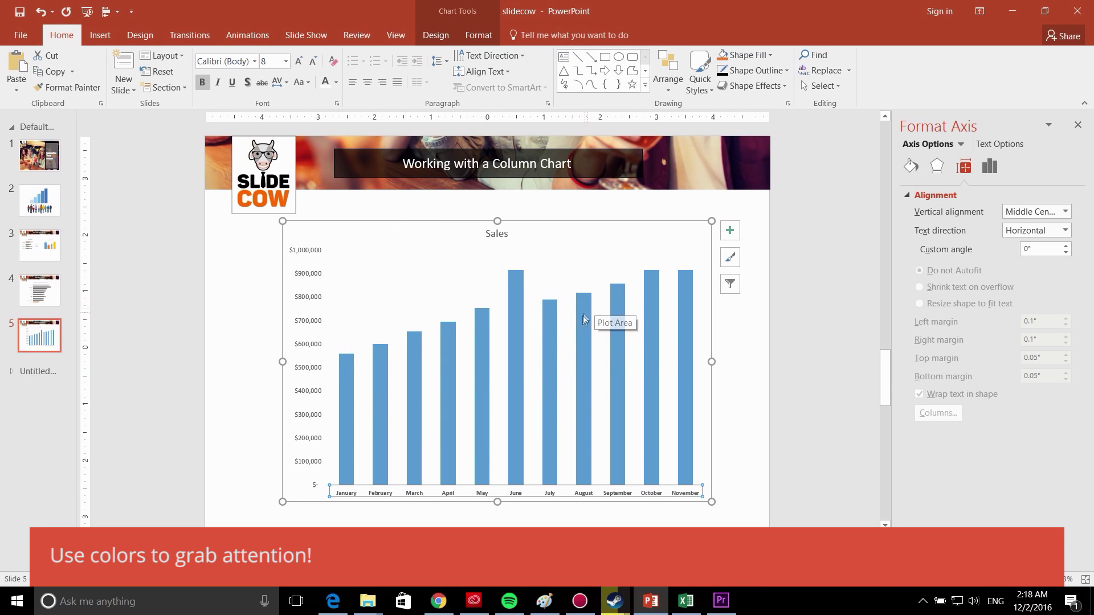
# Step: Colour the July column red and the June column green
pyautogui.click(553, 385)
pyautogui.click(550, 385)
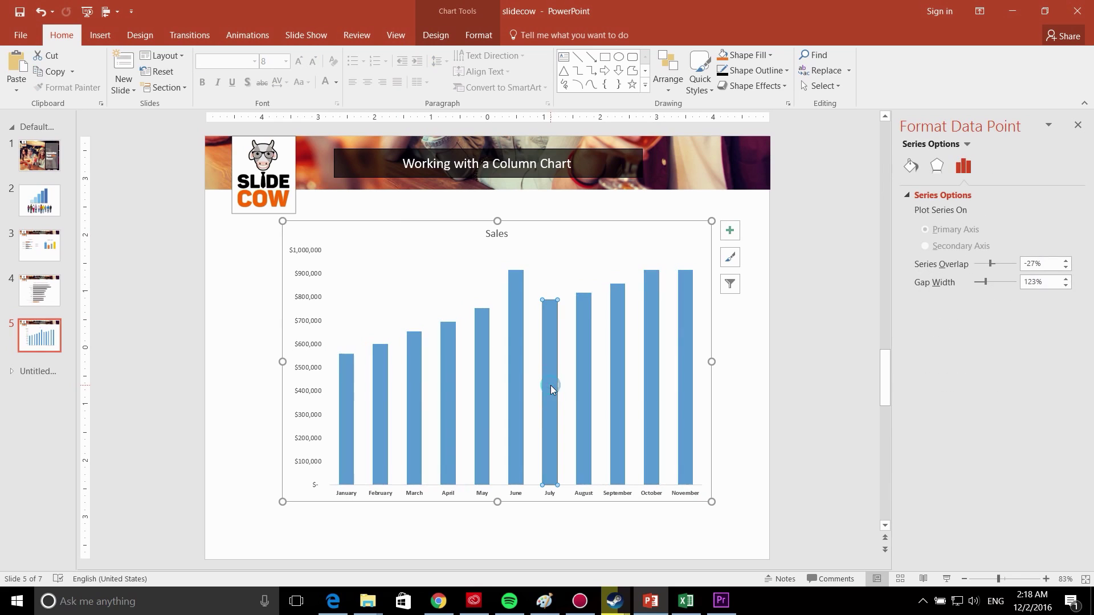
pyautogui.rightClick(549, 339)
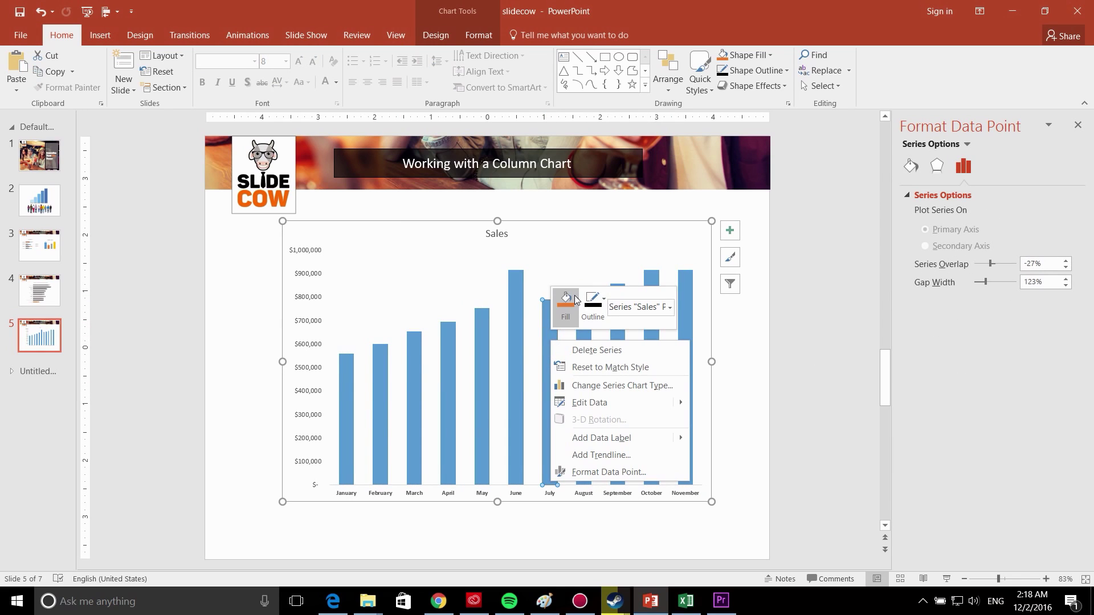
pyautogui.click(574, 295)
pyautogui.click(568, 427)
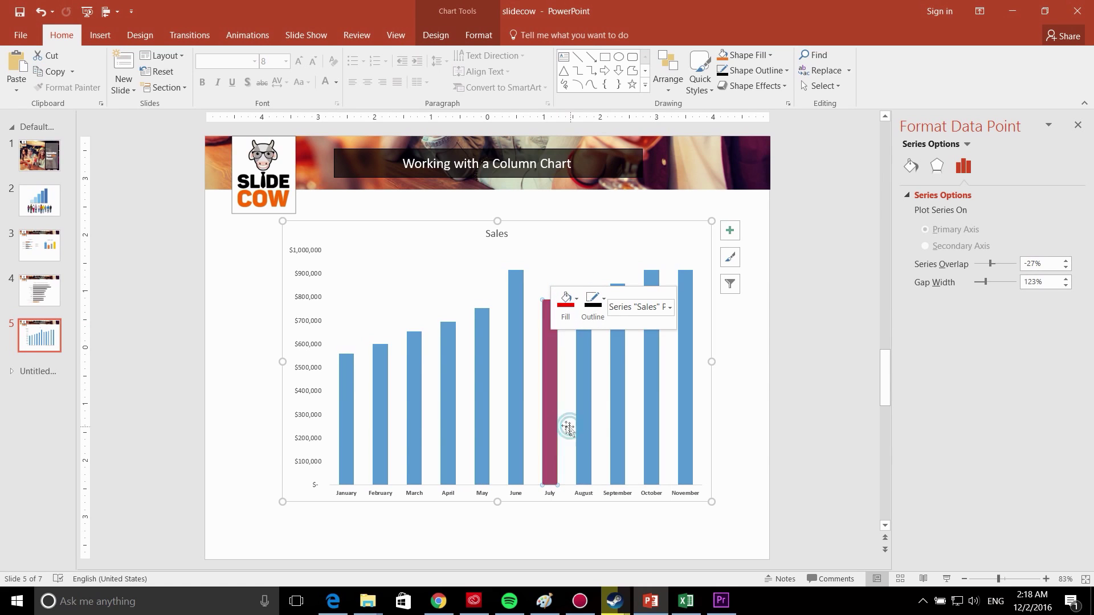
pyautogui.rightClick(519, 356)
pyautogui.click(530, 306)
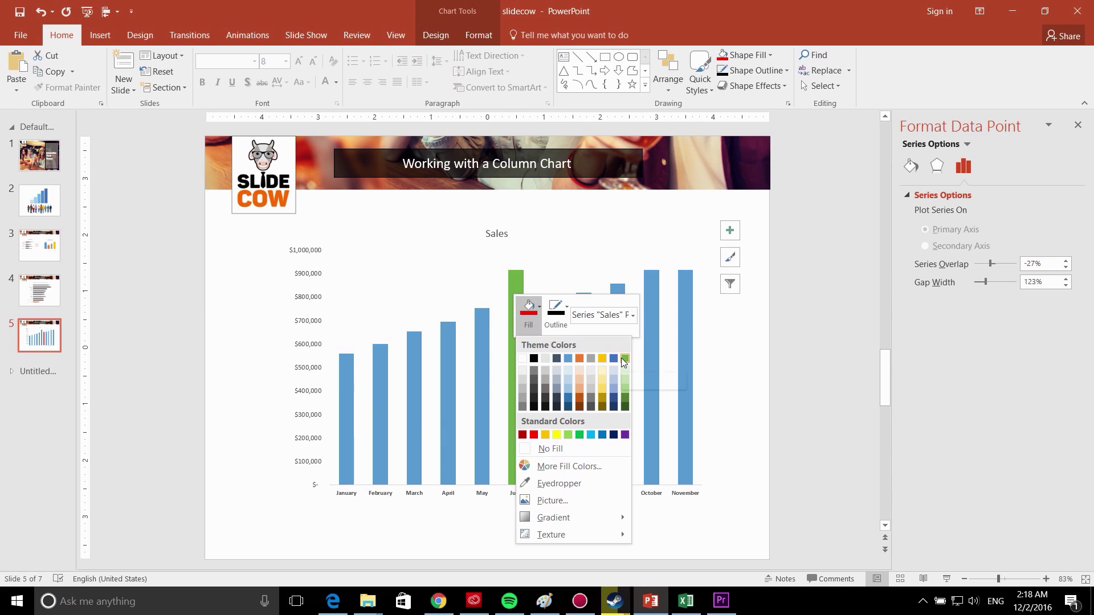
pyautogui.click(624, 359)
# Step: Select the August column on its own as a single data point
pyautogui.click(752, 420)
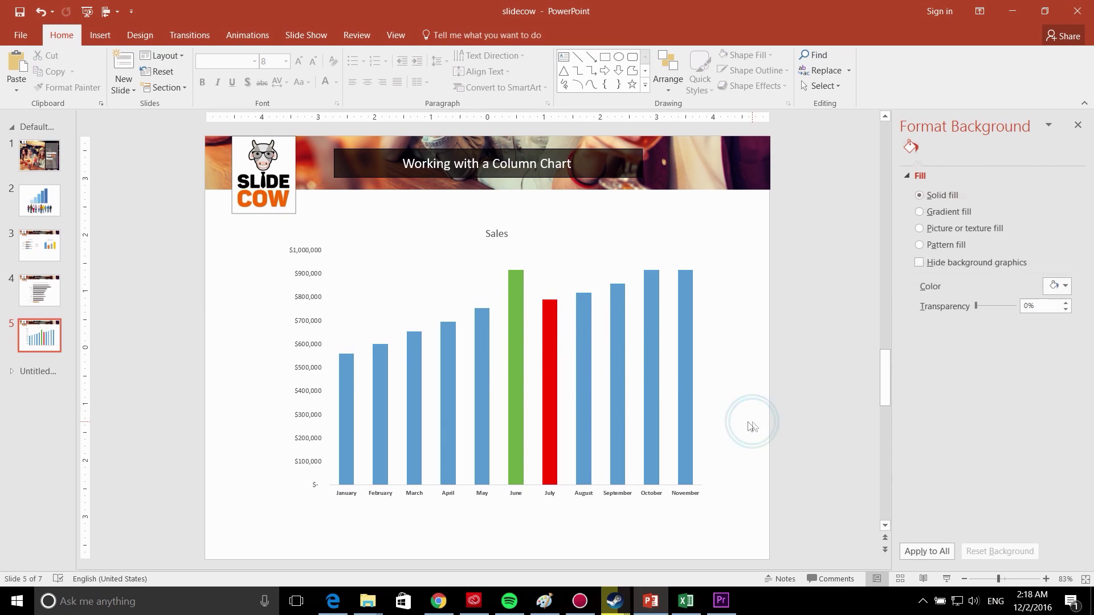
pyautogui.click(585, 392)
pyautogui.click(586, 393)
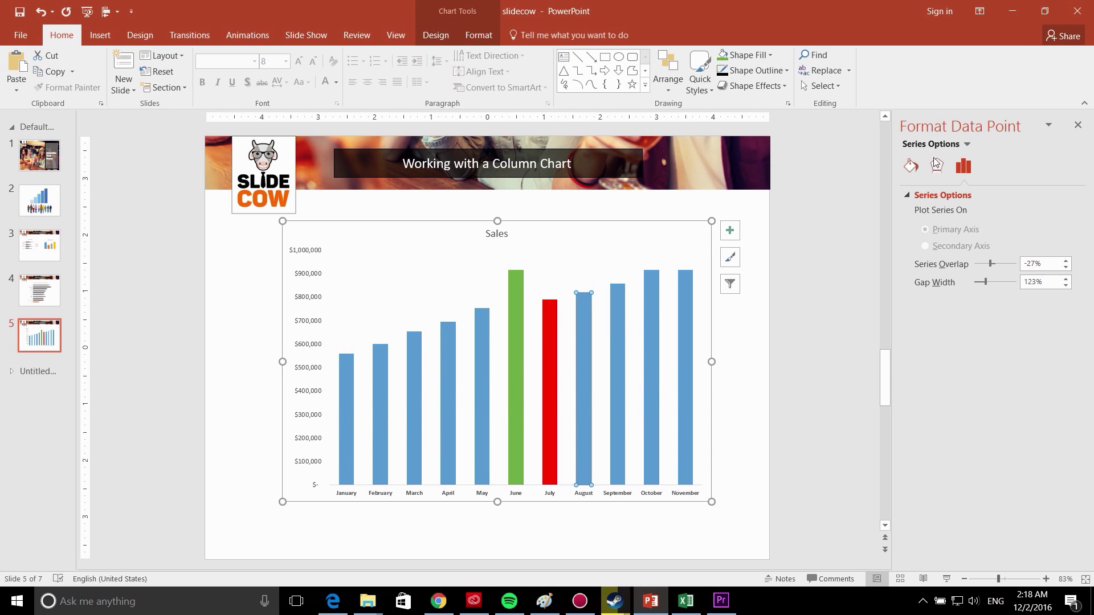
# Step: Give the August column a grey solid fill lightened with transparency
pyautogui.click(912, 166)
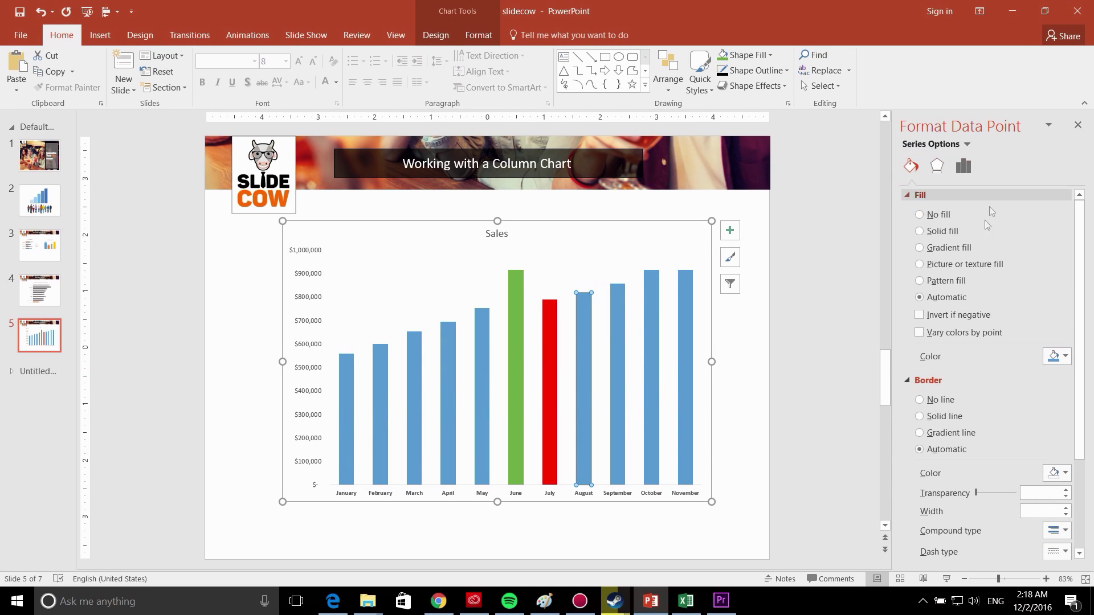
pyautogui.click(937, 230)
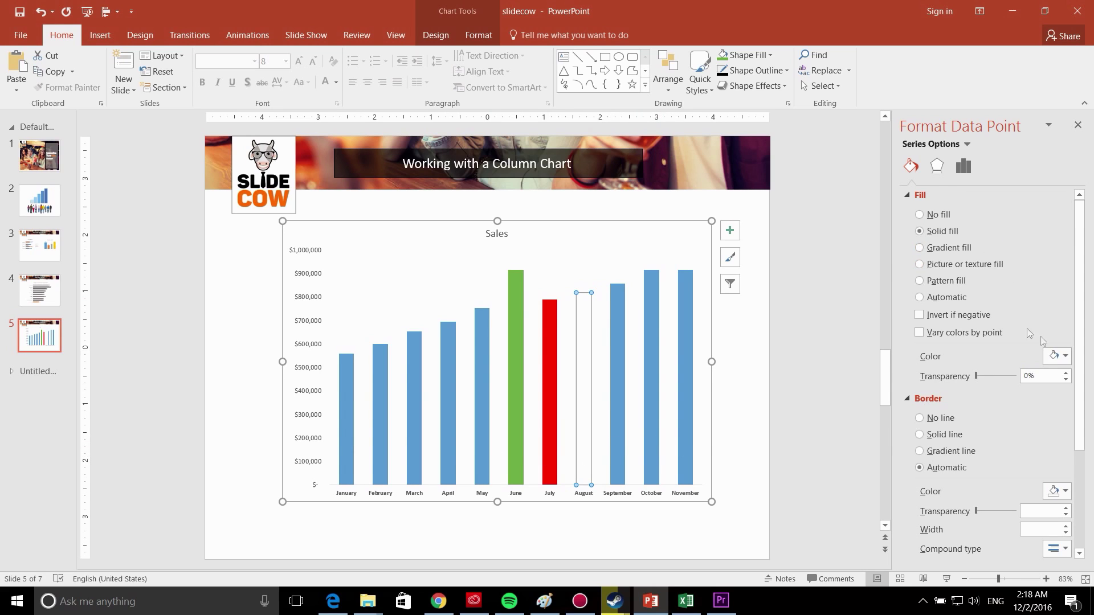
pyautogui.click(1056, 358)
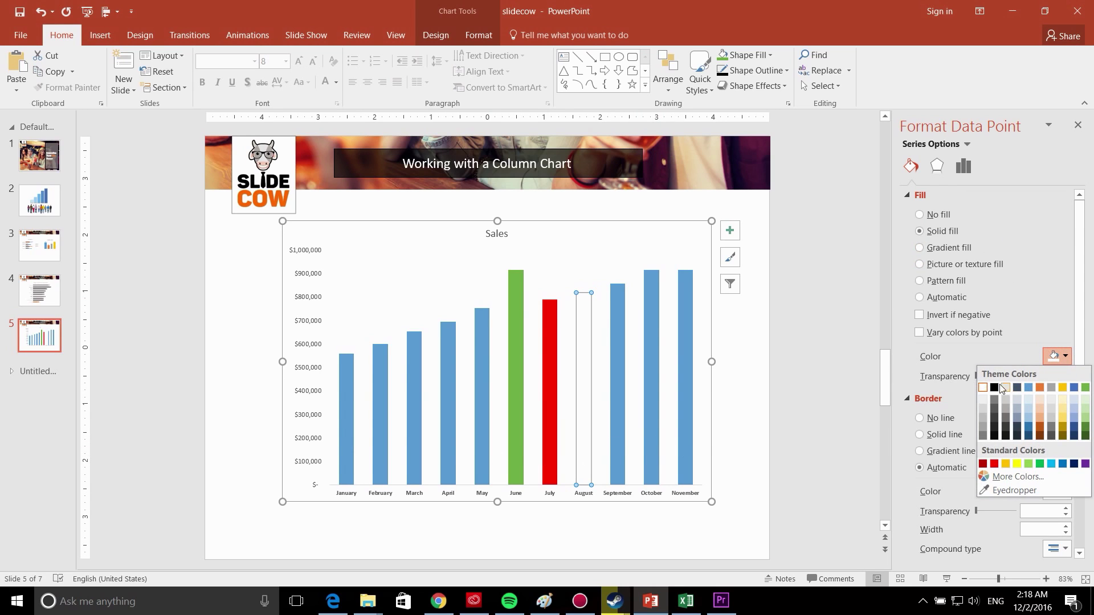
pyautogui.click(993, 400)
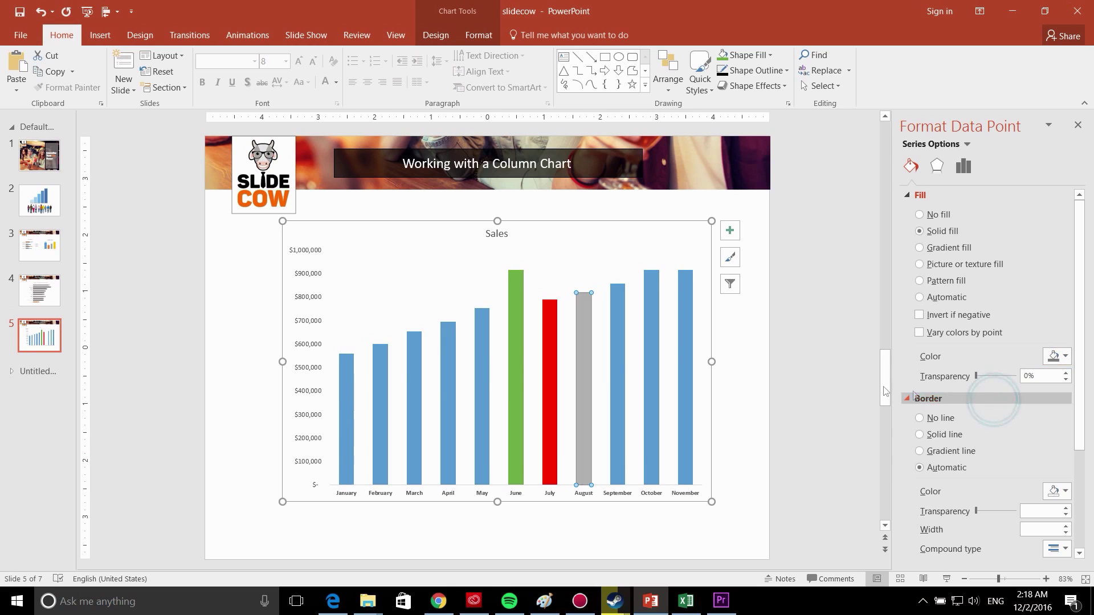
pyautogui.moveTo(979, 379); pyautogui.dragTo(995, 376)
pyautogui.click(617, 368)
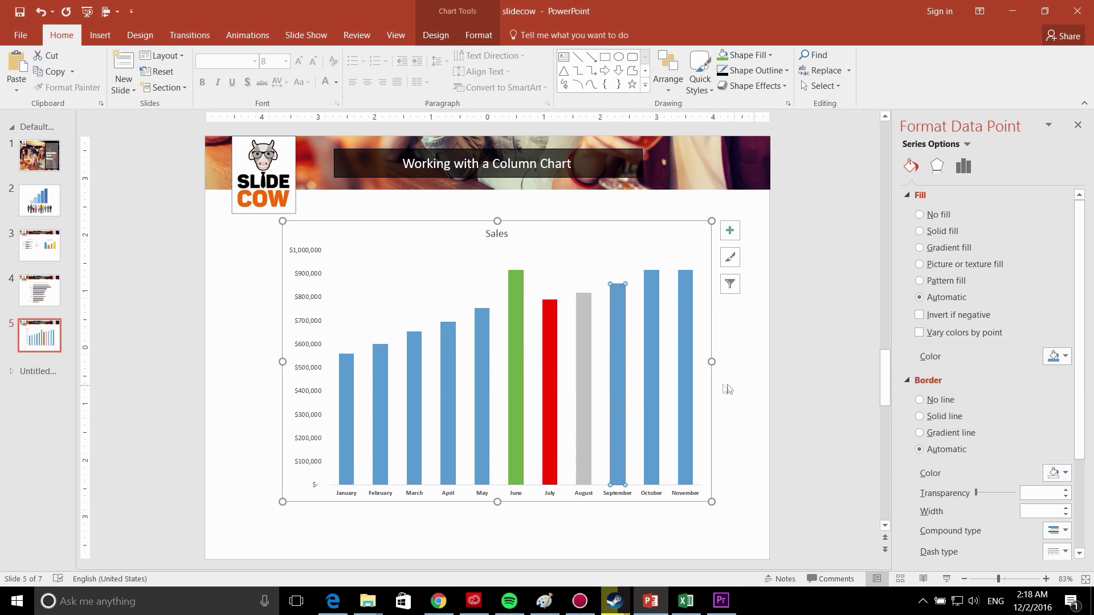
pyautogui.click(576, 391)
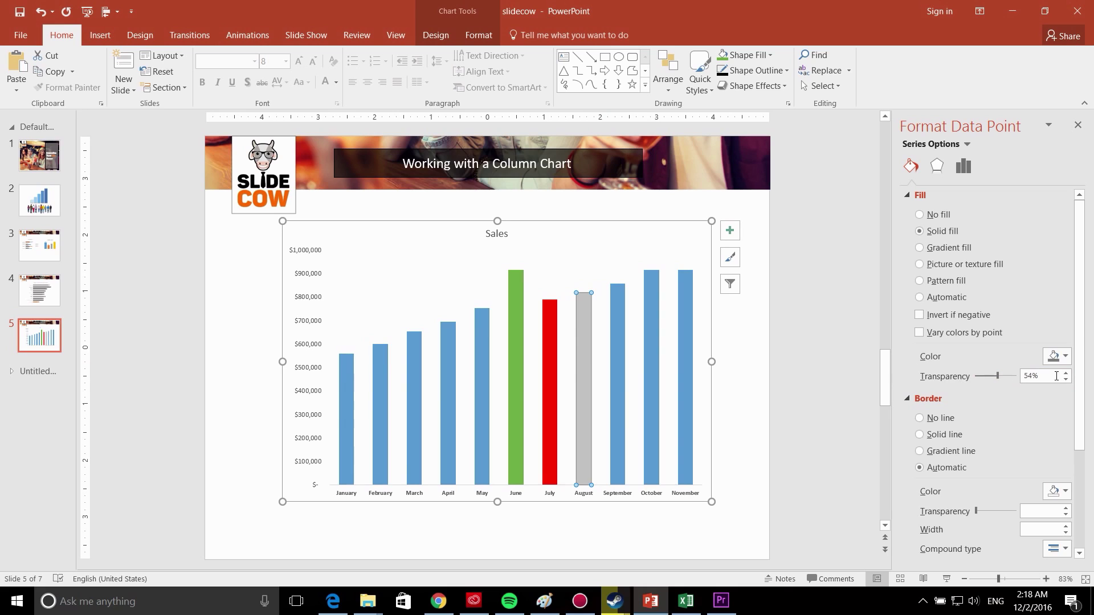
# Step: Give the September column the same grey solid fill
pyautogui.click(612, 370)
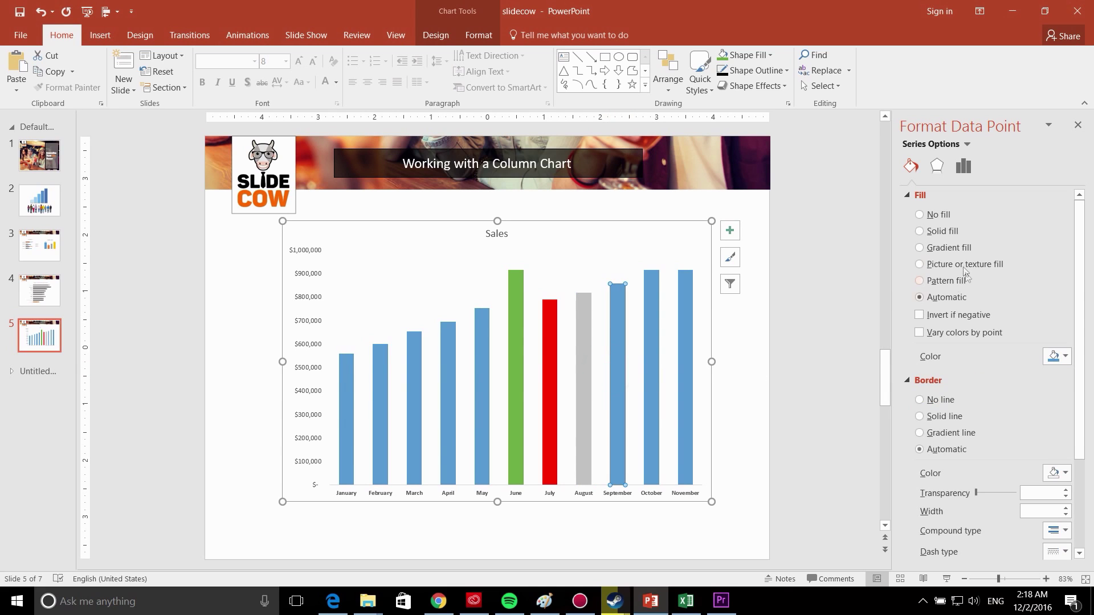
pyautogui.click(919, 231)
pyautogui.click(1058, 356)
pyautogui.click(1057, 356)
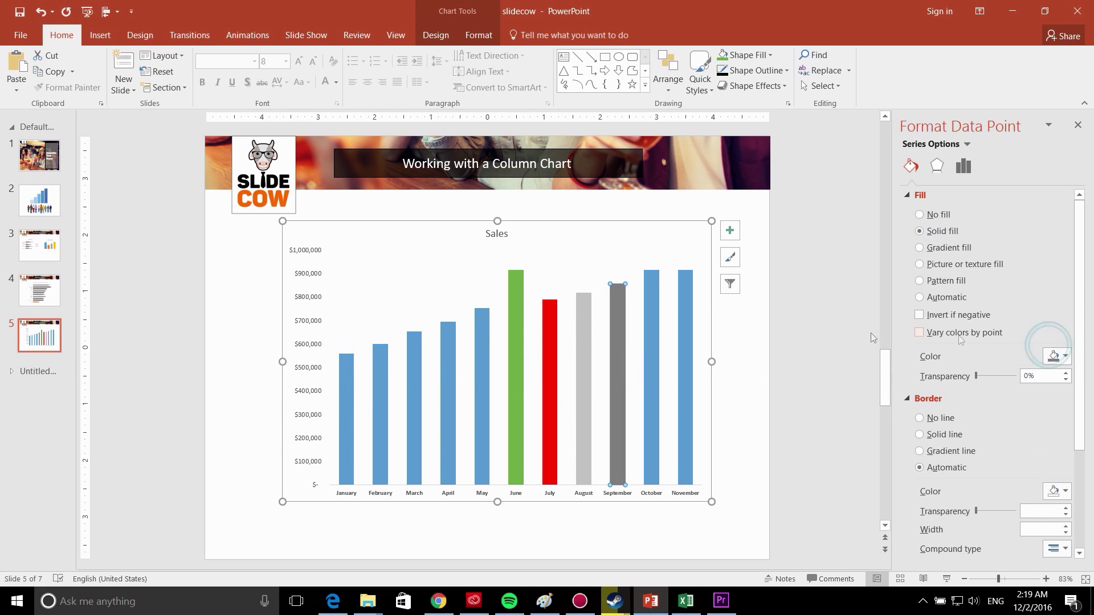
pyautogui.moveTo(1044, 376); pyautogui.dragTo(971, 376)
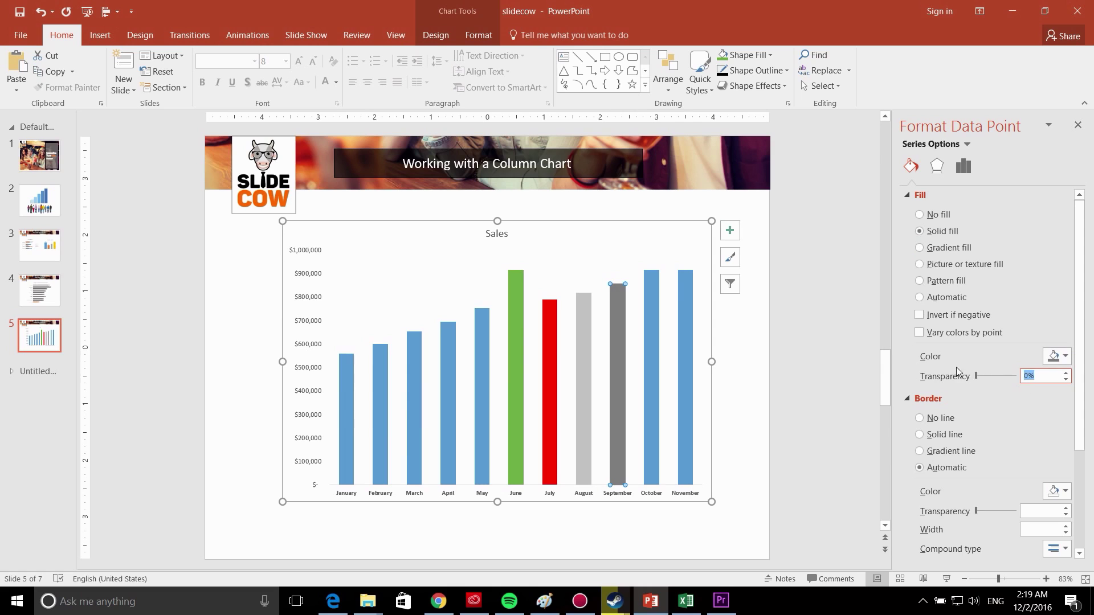
# Step: Repeat the light grey fill on the remaining columns, including March, February and January, with F4
pyautogui.click(649, 387)
pyautogui.click(685, 388)
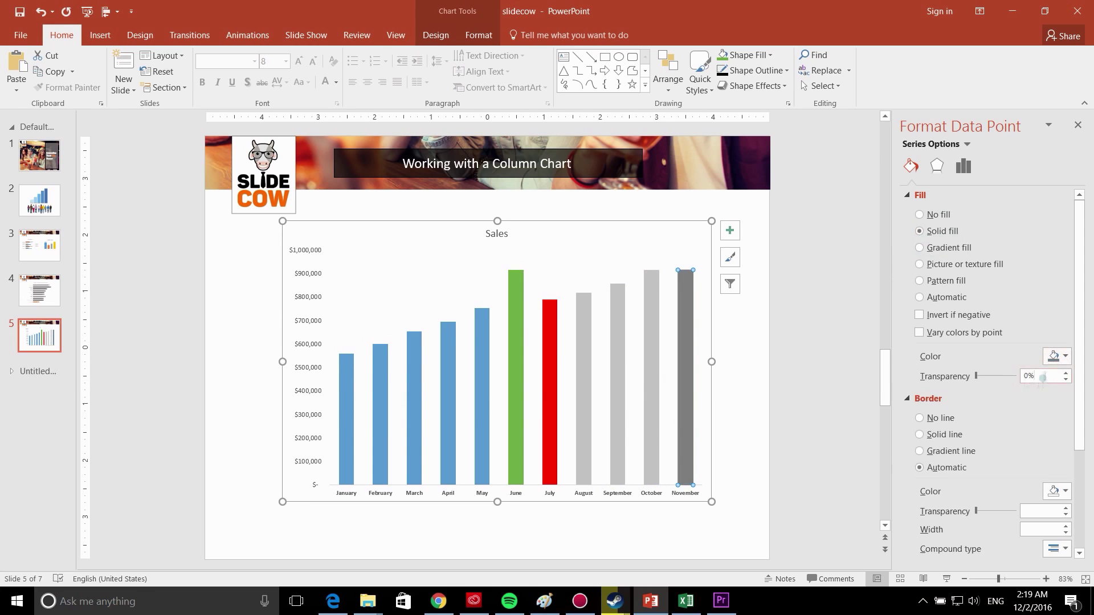
pyautogui.click(482, 398)
pyautogui.click(448, 399)
pyautogui.click(414, 399)
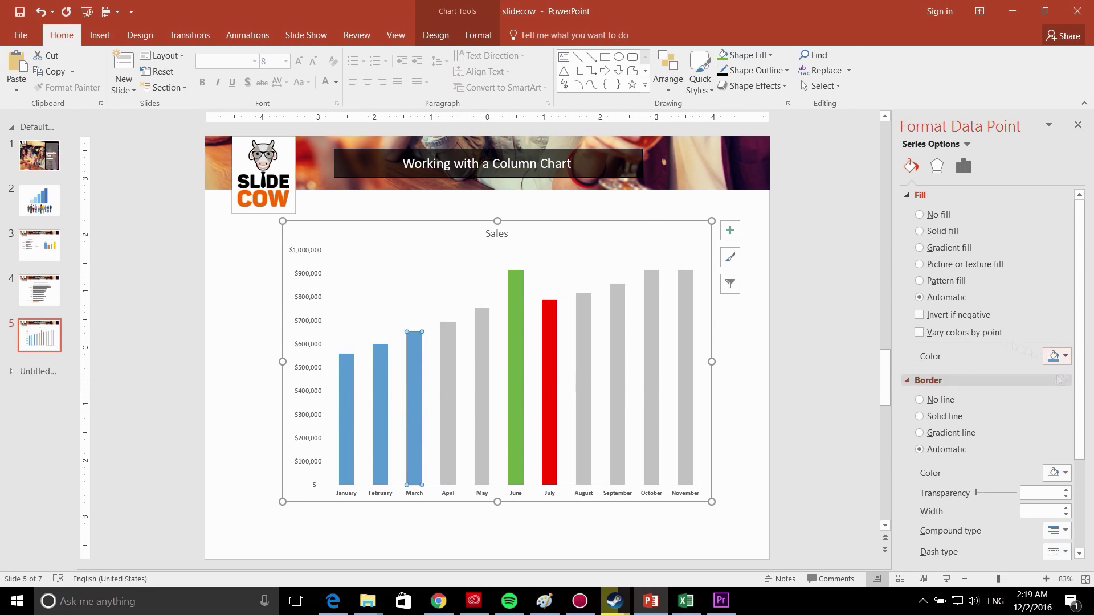
pyautogui.press('F4')
pyautogui.click(380, 399)
pyautogui.press('F4')
pyautogui.click(346, 399)
pyautogui.press('F4')
pyautogui.click(726, 352)
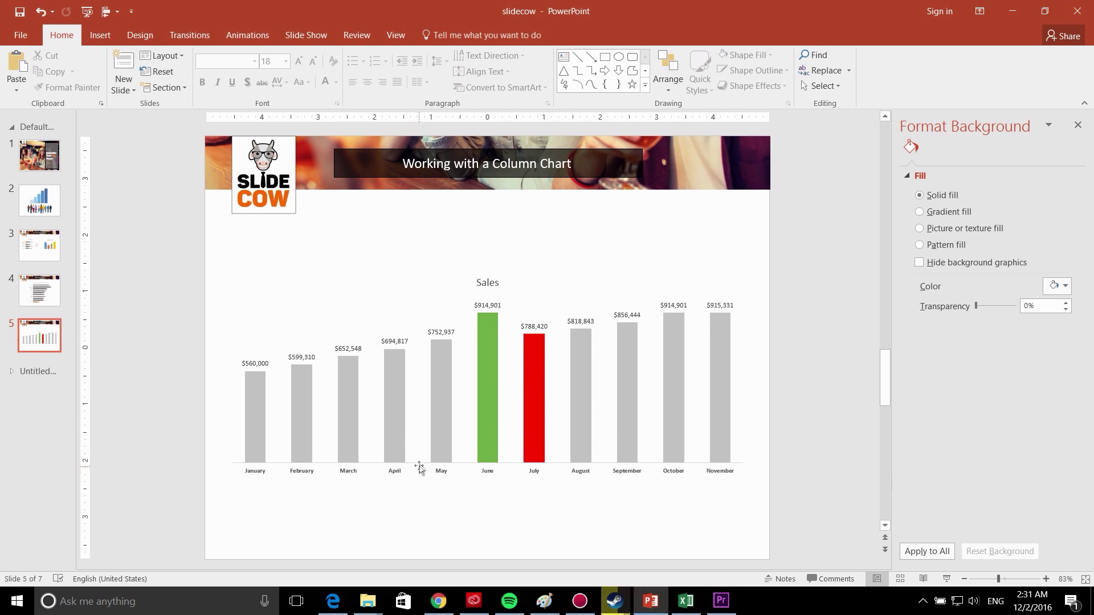
# Step: Trim the chart area slightly by raising its bottom edge and lowering its top edge
pyautogui.click(445, 421)
pyautogui.click(487, 472)
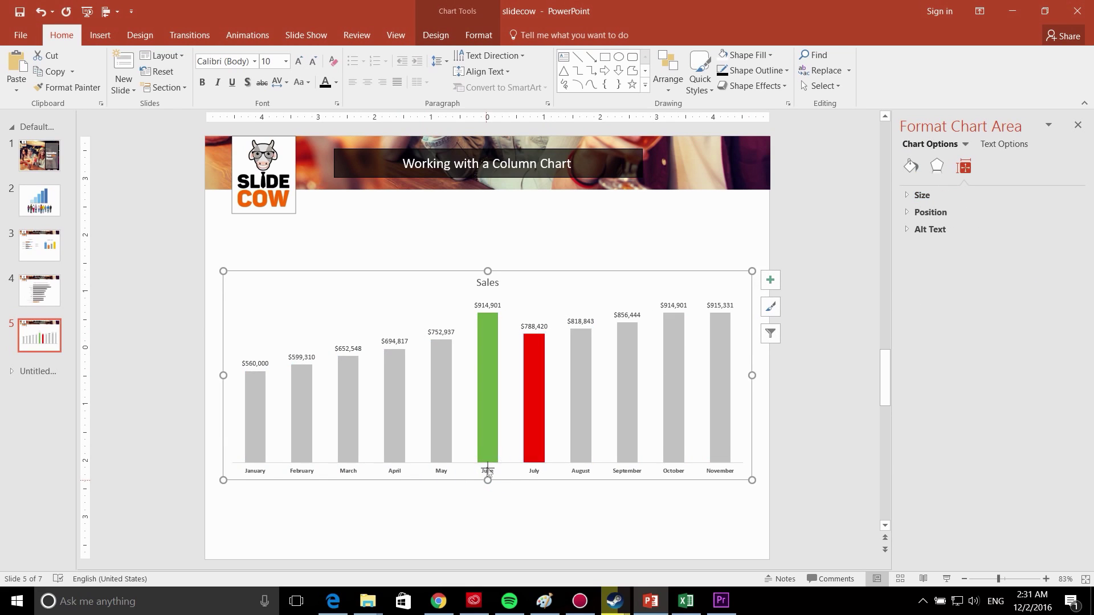
pyautogui.moveTo(487, 473); pyautogui.dragTo(488, 462)
pyautogui.moveTo(488, 271); pyautogui.dragTo(488, 280)
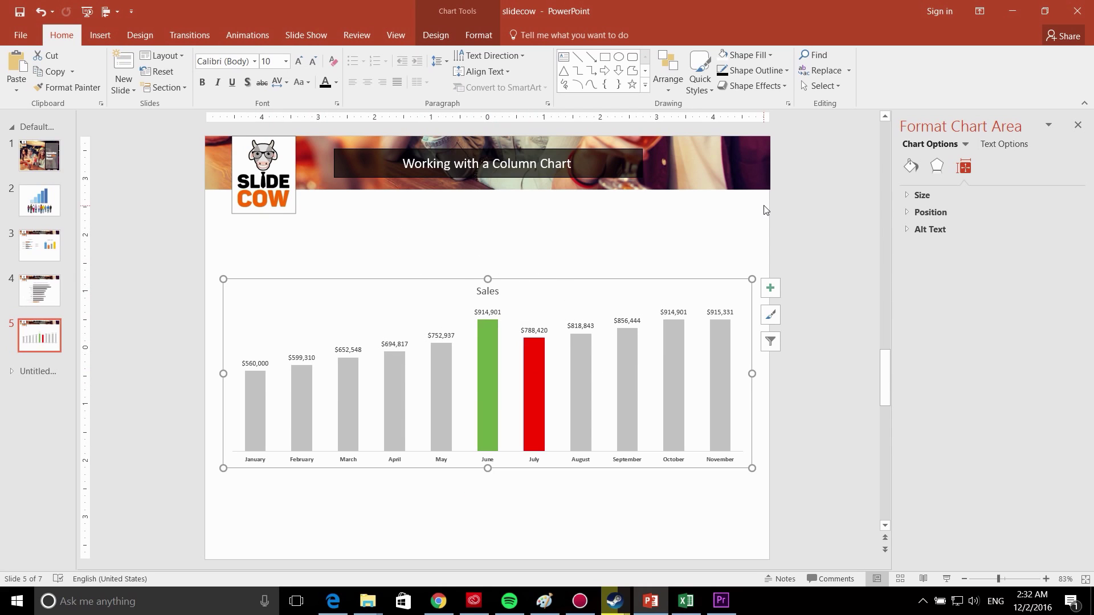
# Step: Delete the 'Sales' title from the chart
pyautogui.click(490, 290)
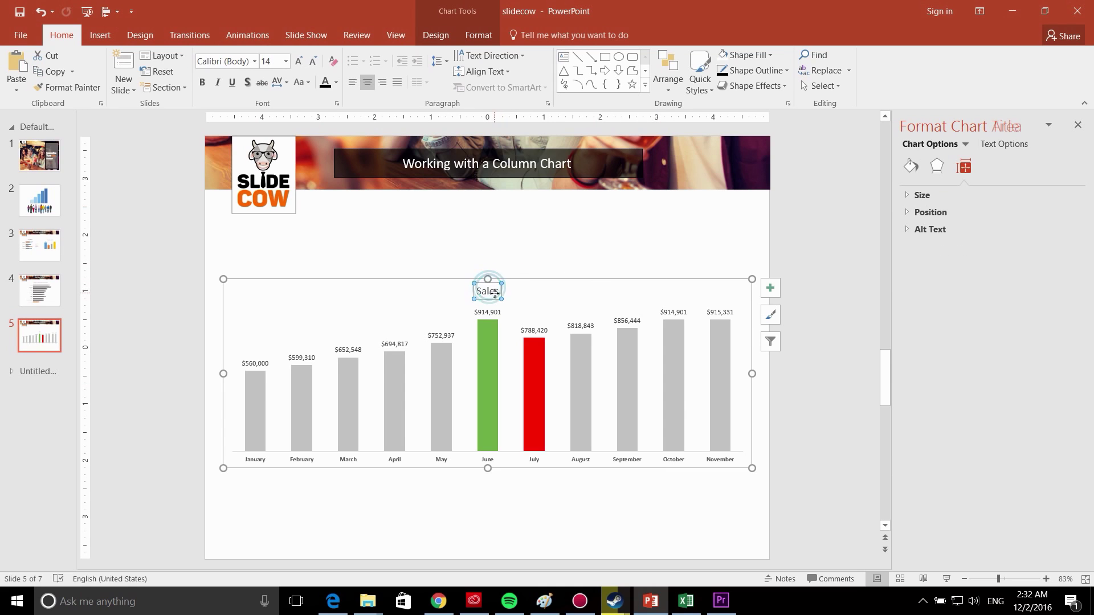
pyautogui.click(309, 247)
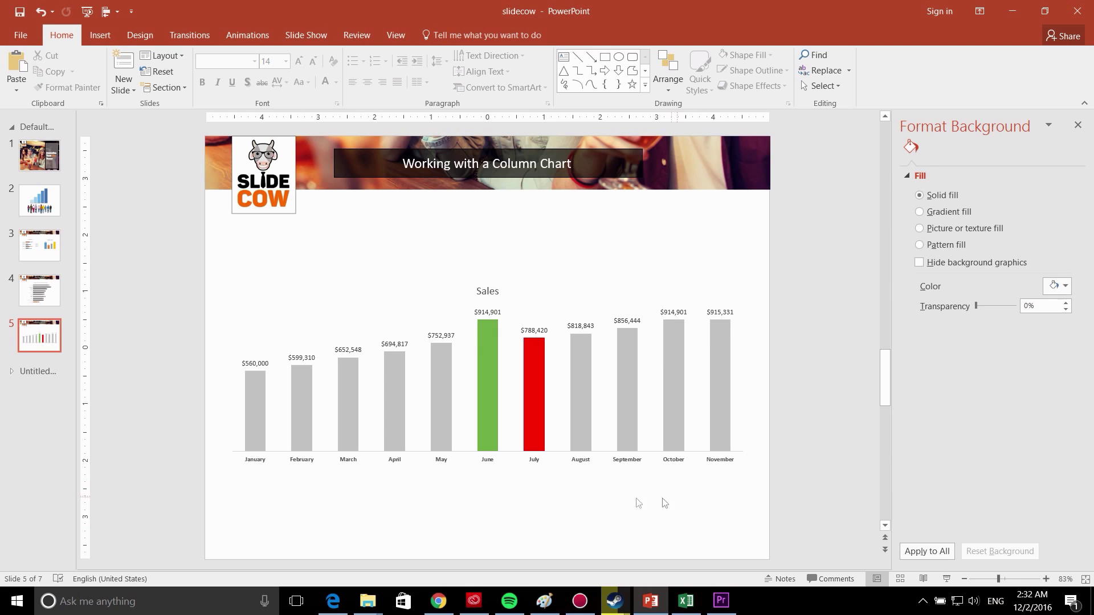
pyautogui.click(487, 291)
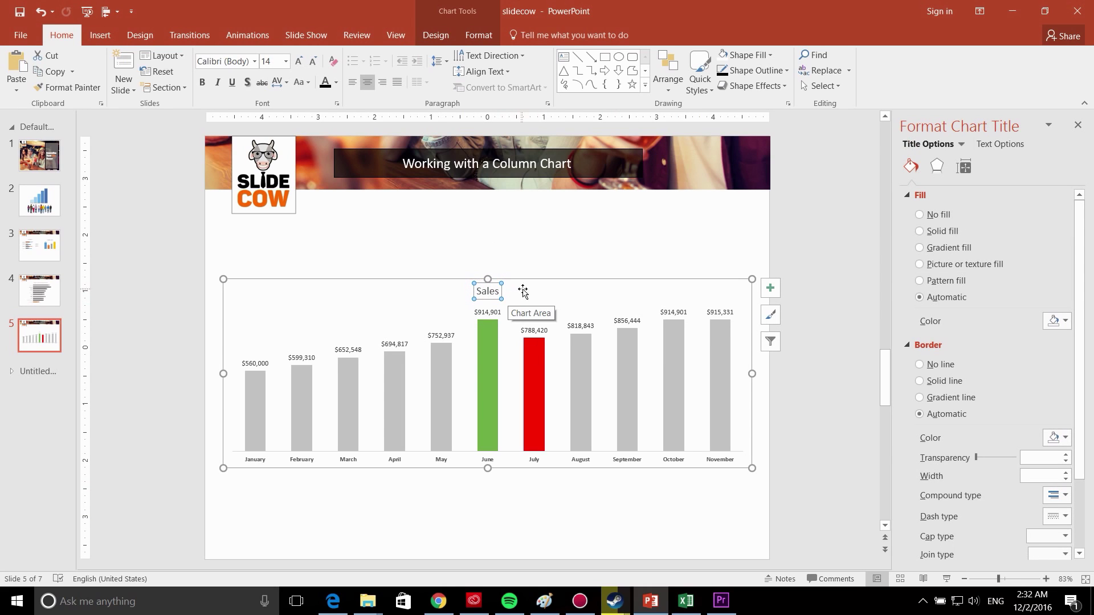
pyautogui.press('Delete')
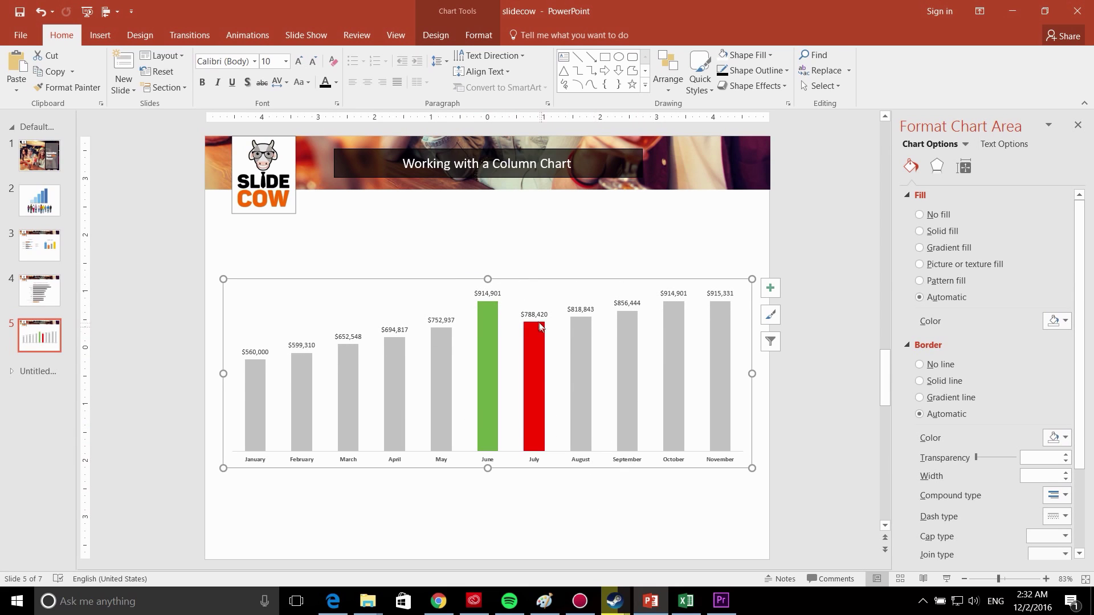
# Step: Make the June value label bold at 11 pt and copy that formatting to July's label
pyautogui.click(489, 294)
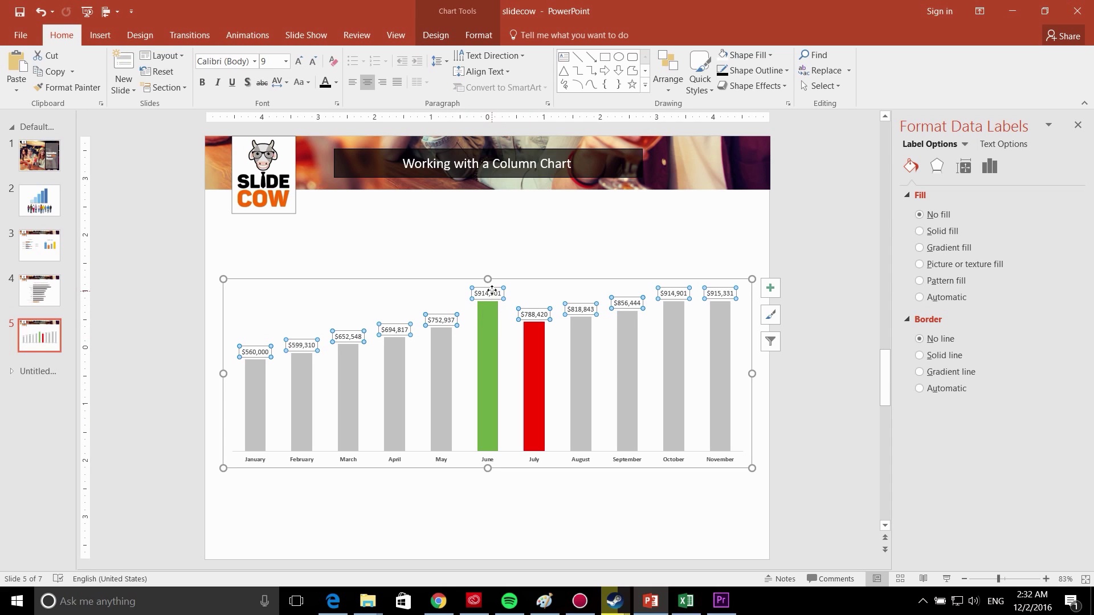
pyautogui.click(488, 295)
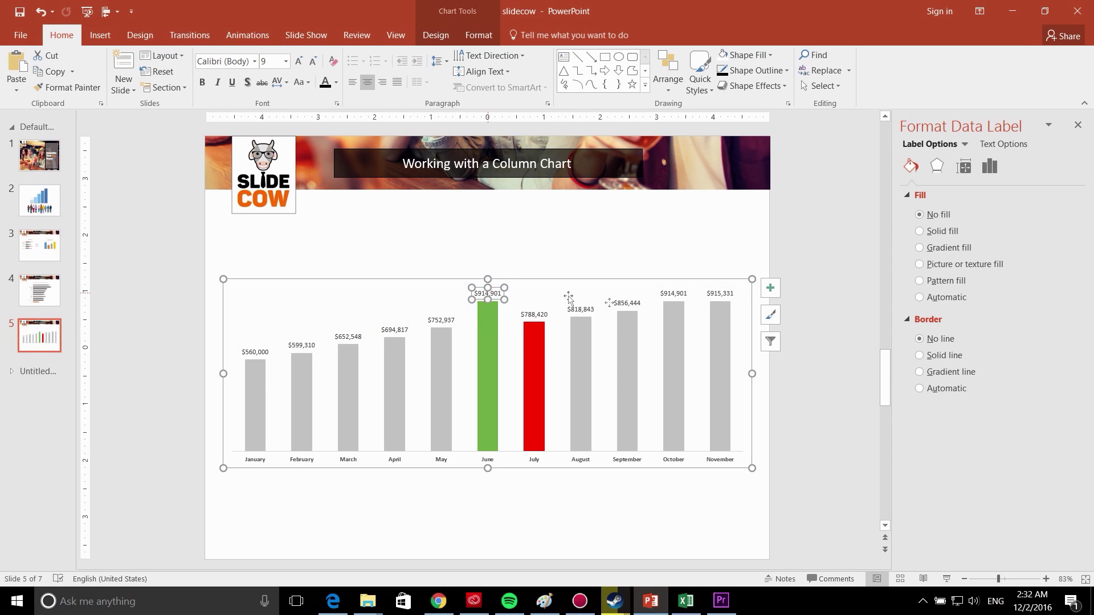
pyautogui.hotkey('ctrl', 'b')
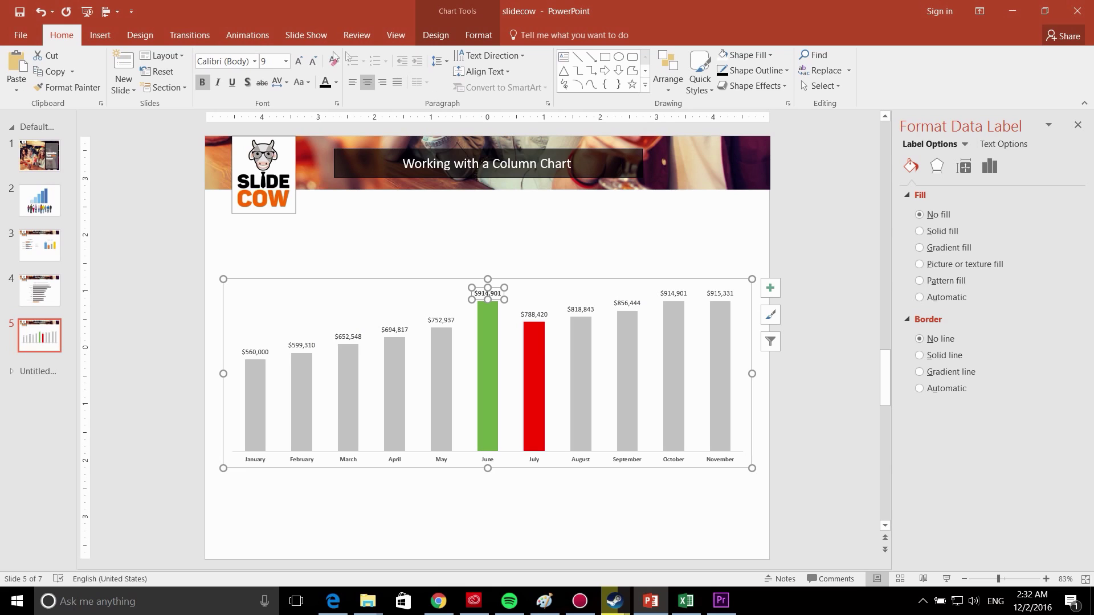
pyautogui.click(299, 61)
pyautogui.click(299, 61)
pyautogui.click(298, 60)
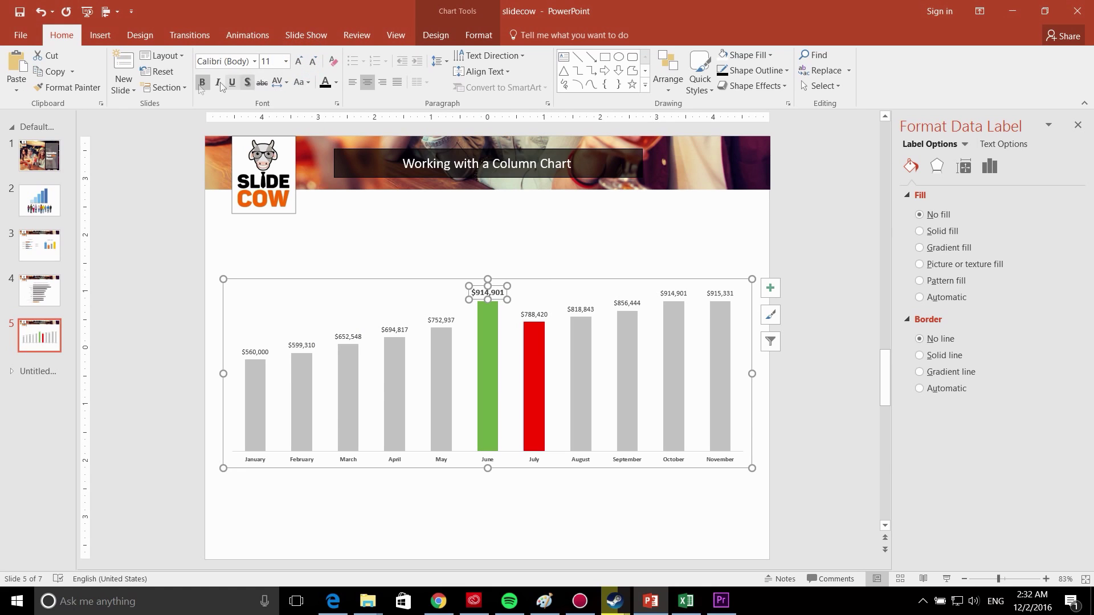
pyautogui.click(66, 87)
pyautogui.click(531, 315)
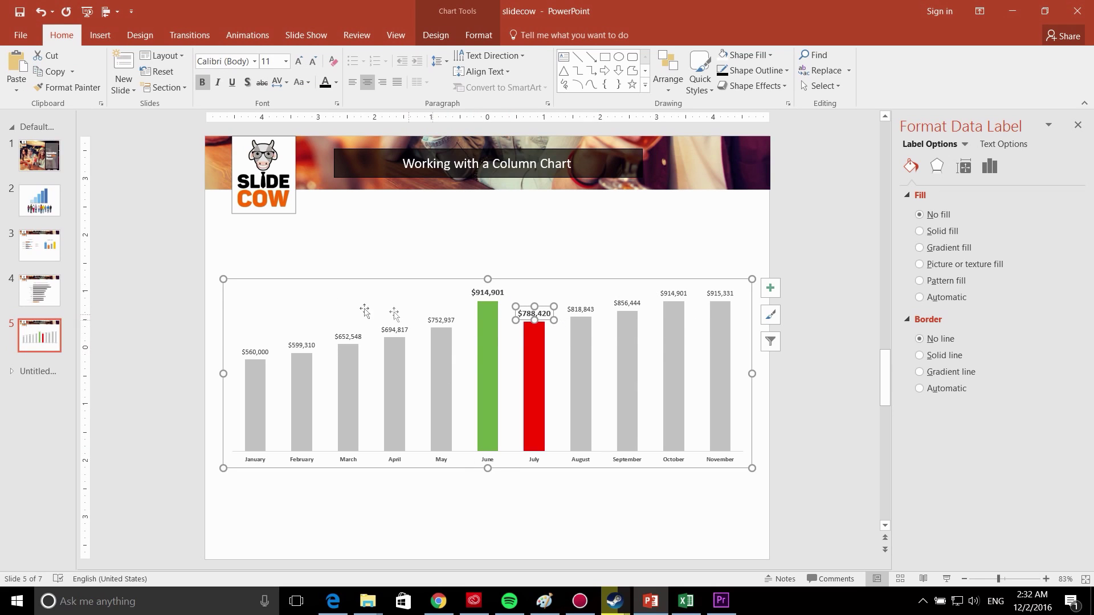
pyautogui.click(362, 264)
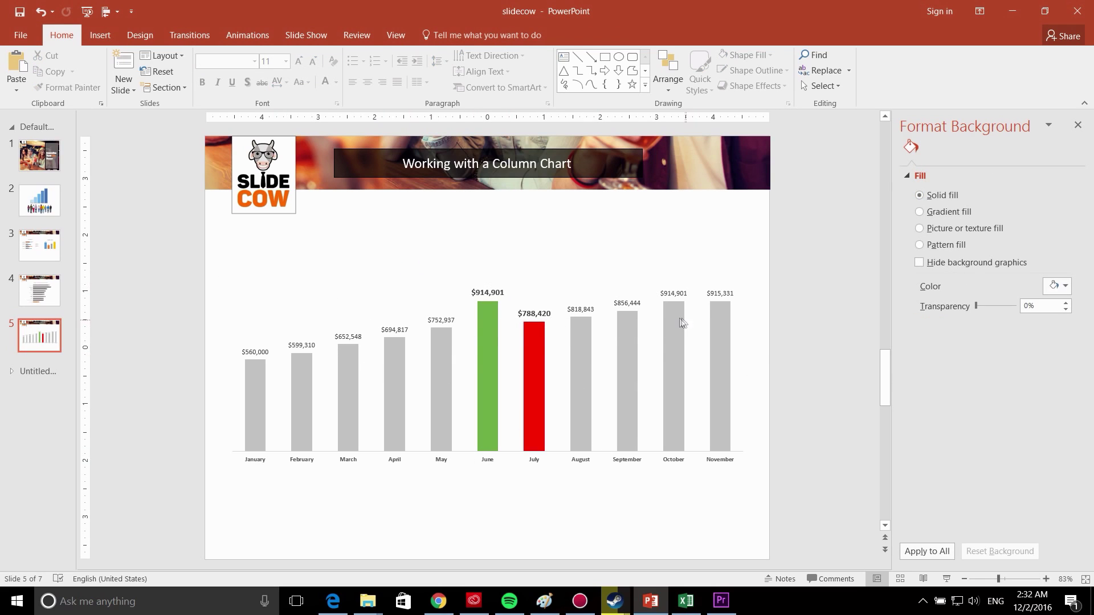
# Step: Draw a wide rectangle about 0.71" tall above the chart, with no fill and a dark outline
pyautogui.click(100, 35)
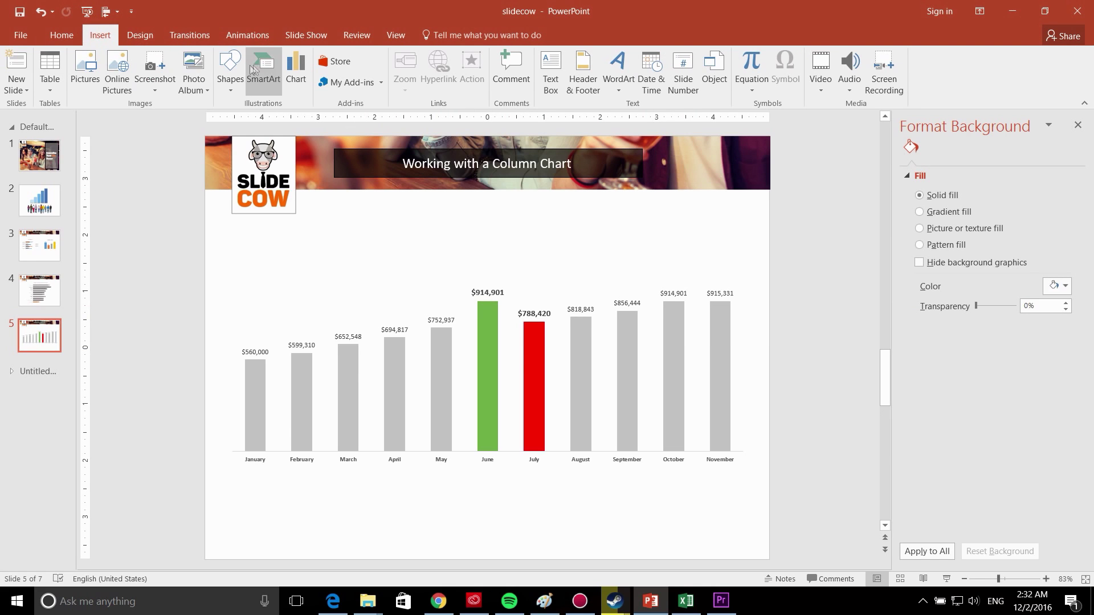
pyautogui.click(230, 67)
pyautogui.click(255, 118)
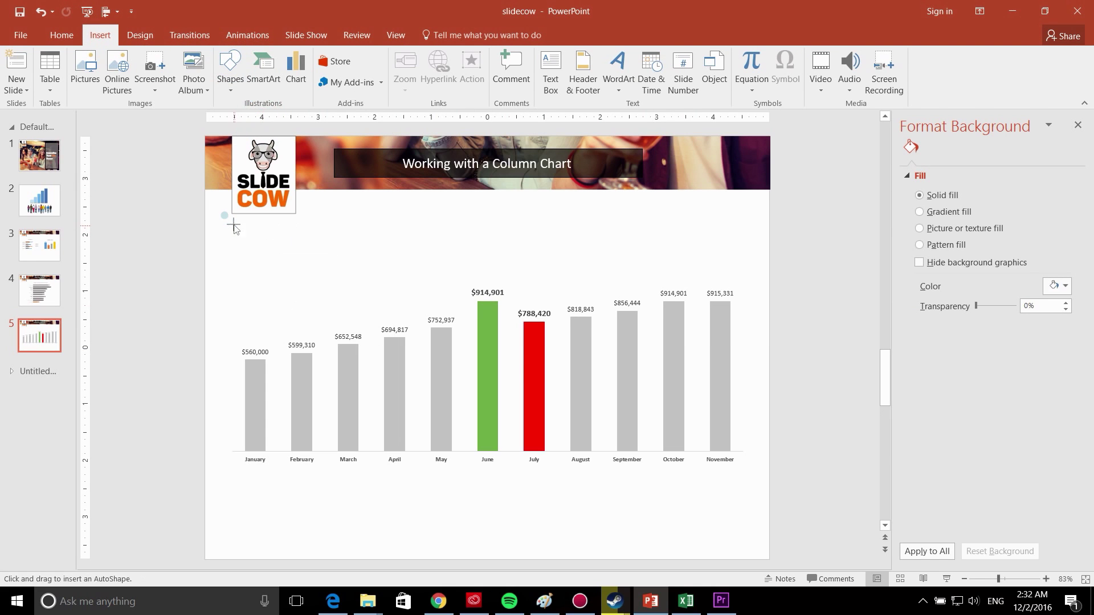
pyautogui.click(233, 227)
pyautogui.moveTo(289, 254); pyautogui.dragTo(736, 250)
pyautogui.moveTo(484, 282); pyautogui.dragTo(481, 265)
pyautogui.click(513, 55)
pyautogui.click(500, 176)
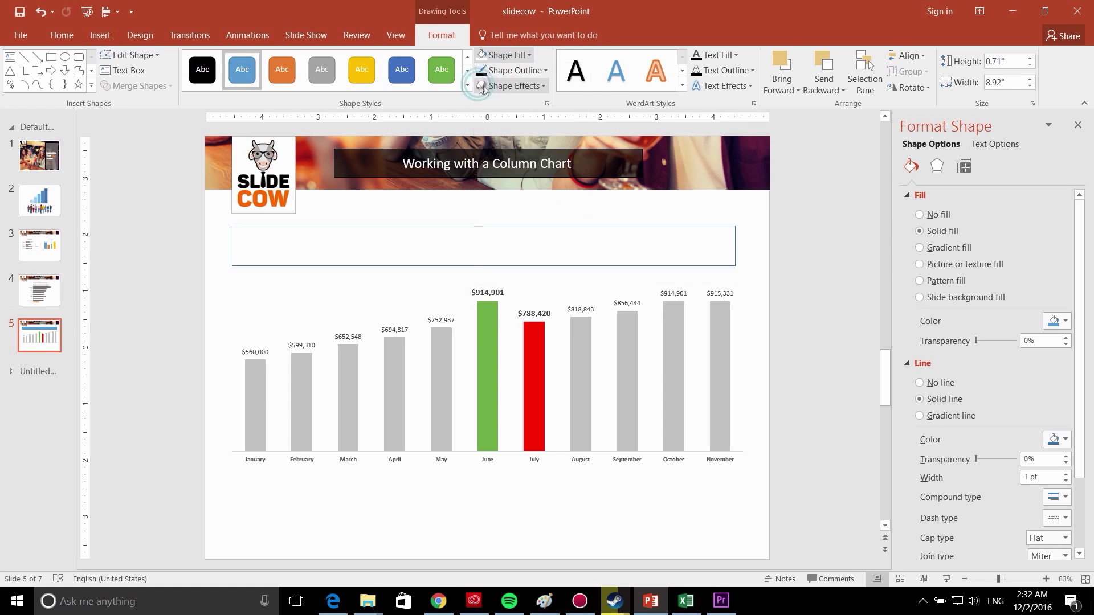
pyautogui.click(511, 70)
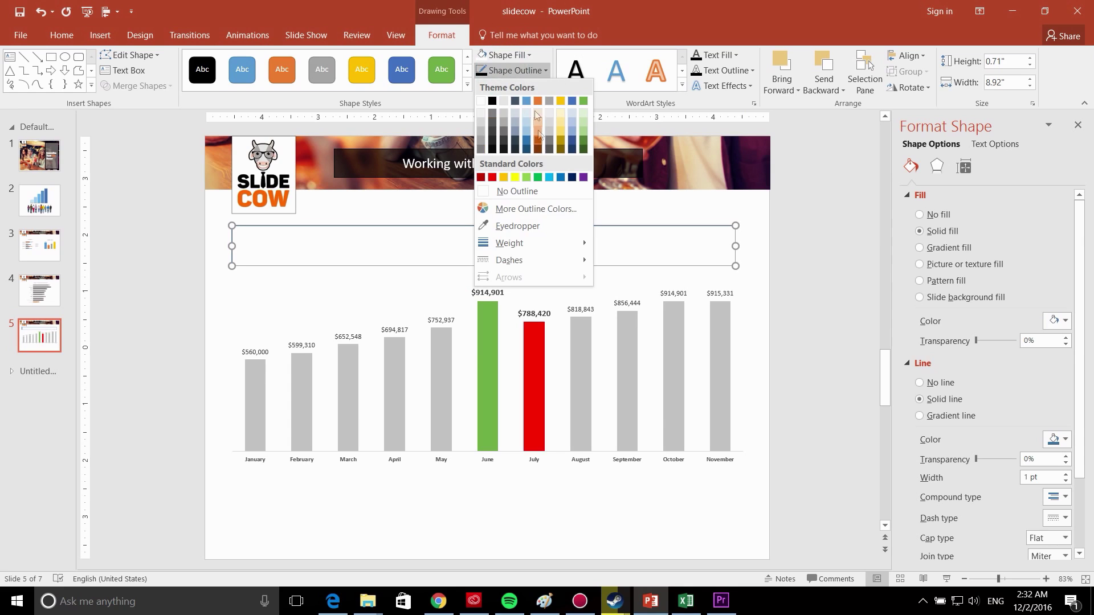
pyautogui.click(514, 149)
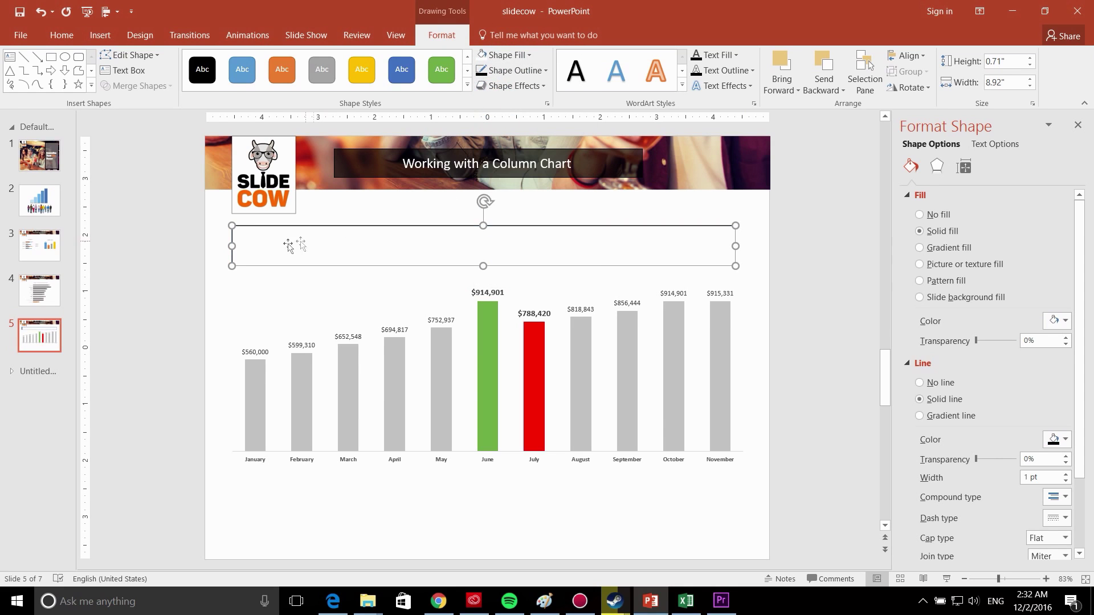
# Step: Duplicate the box below the chart and shorten the copy to 0.58 inches
pyautogui.click(219, 250)
pyautogui.click(399, 262)
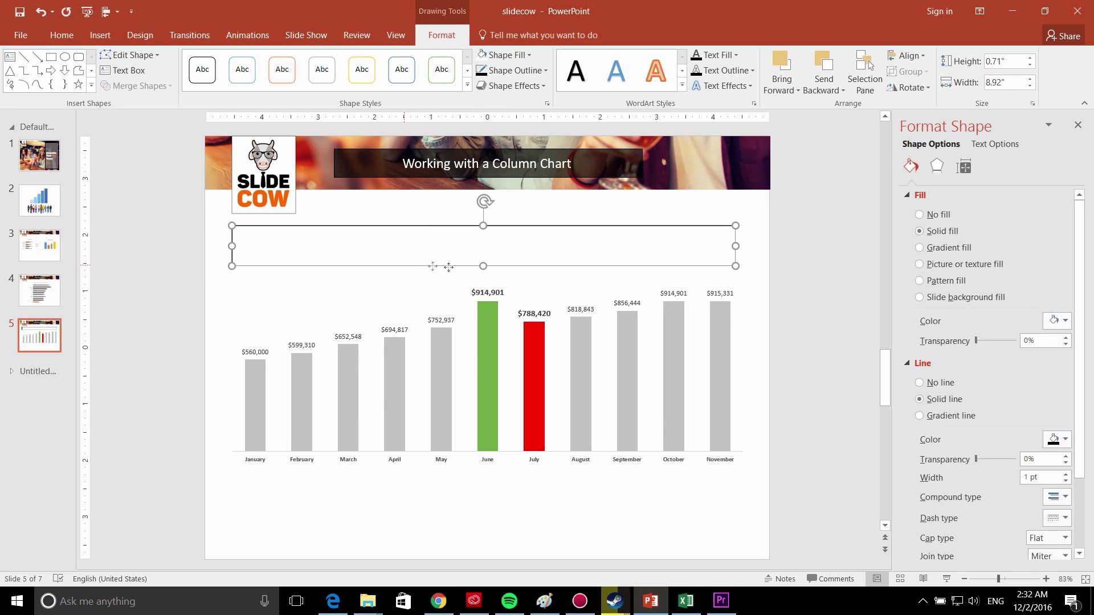
pyautogui.moveTo(428, 263); pyautogui.dragTo(432, 532)
pyautogui.moveTo(483, 492); pyautogui.dragTo(483, 501)
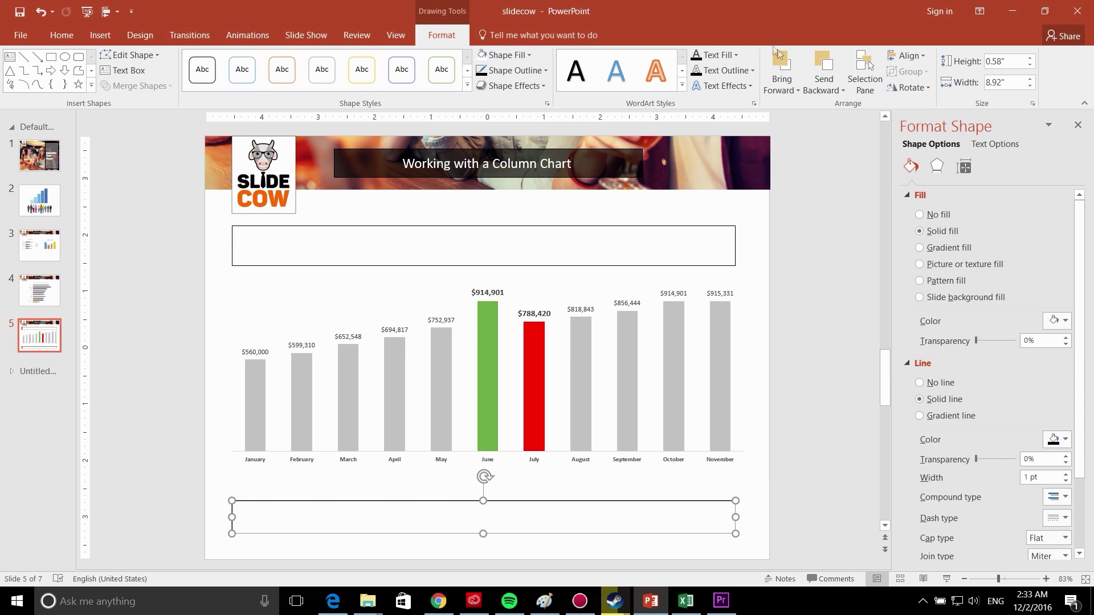
pyautogui.click(93, 36)
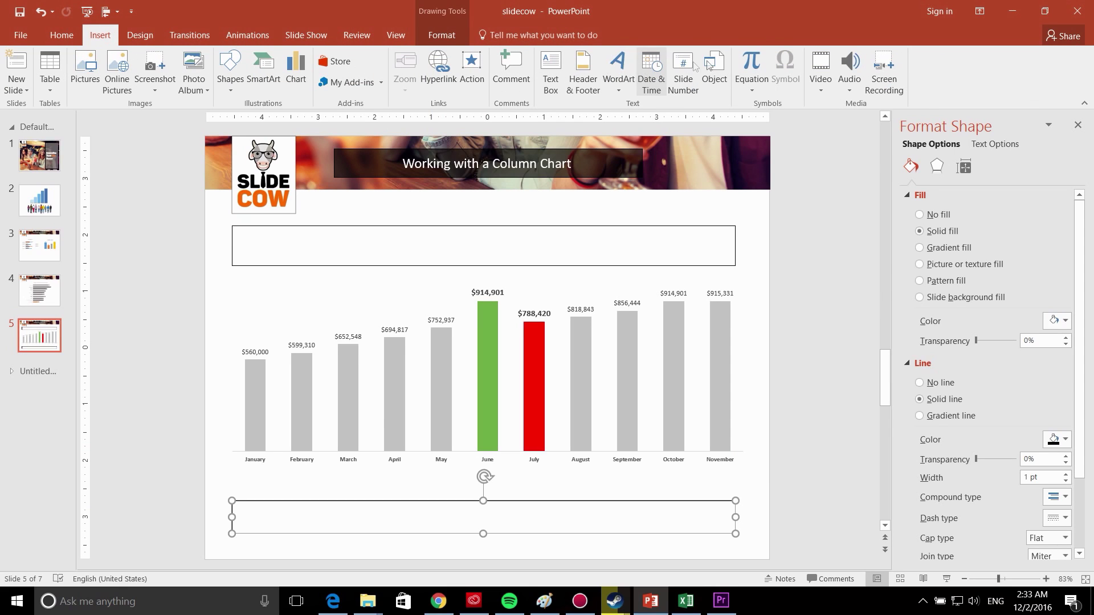
# Step: Add a 'Key Takeaway' text box just above the lower box
pyautogui.click(550, 71)
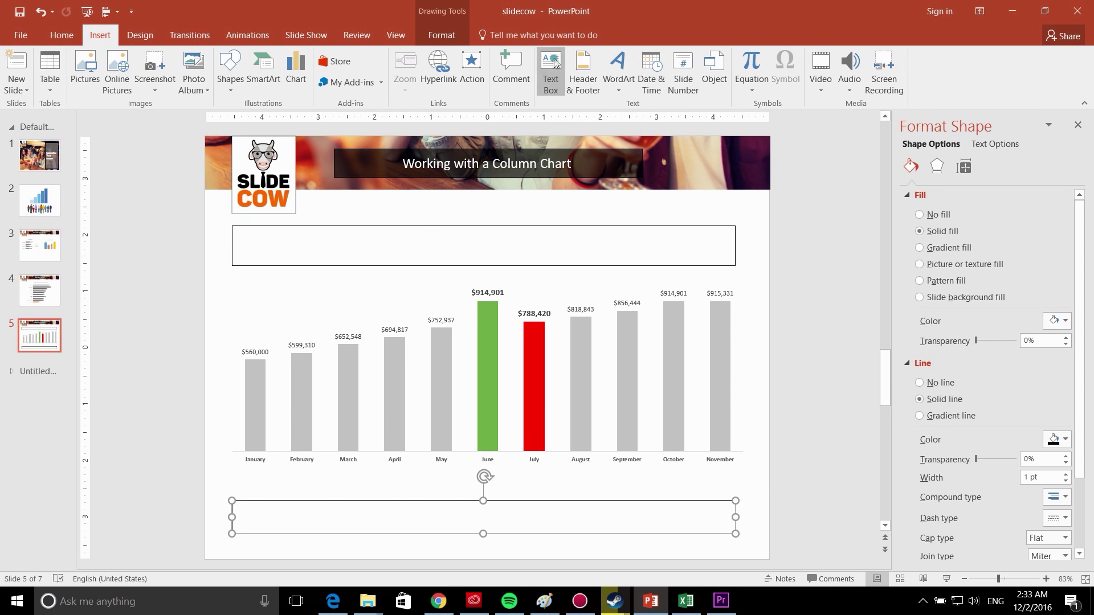
pyautogui.click(242, 487)
pyautogui.write('Key ')
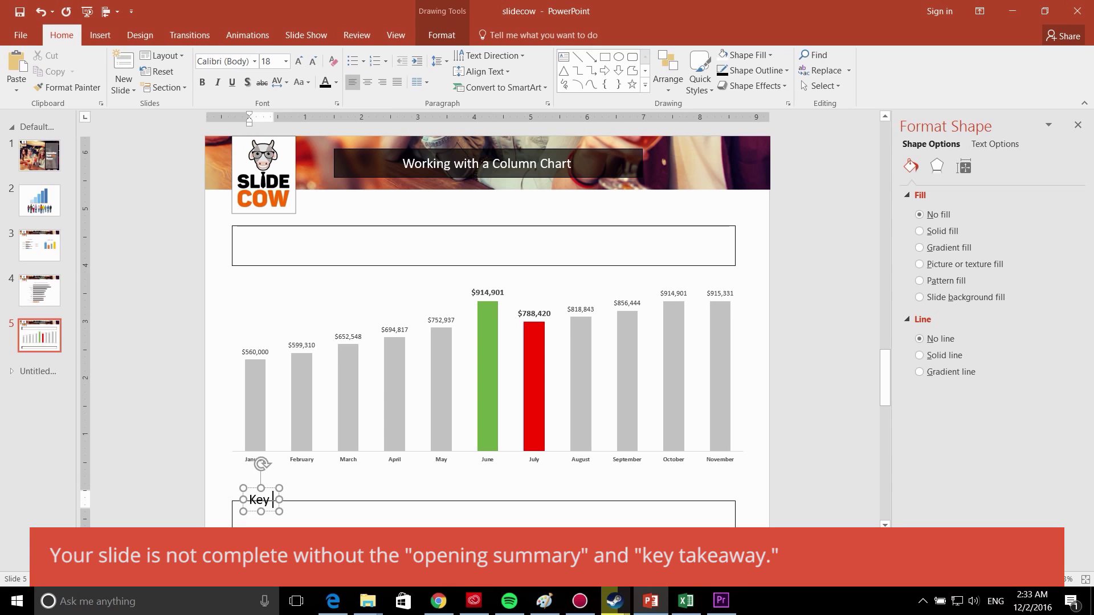
pyautogui.write('Take')
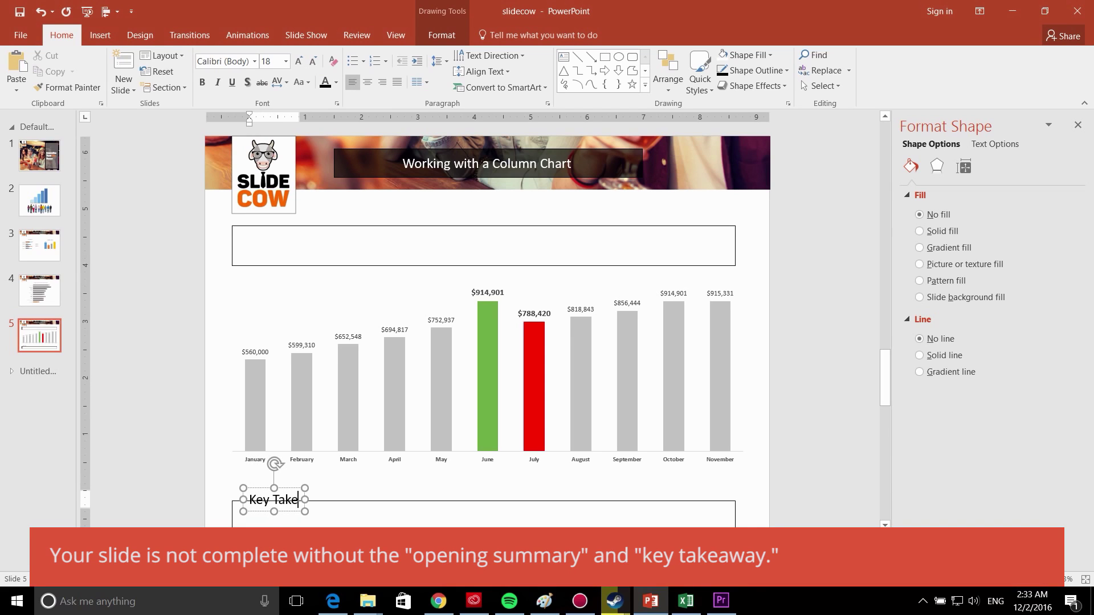
pyautogui.write('away')
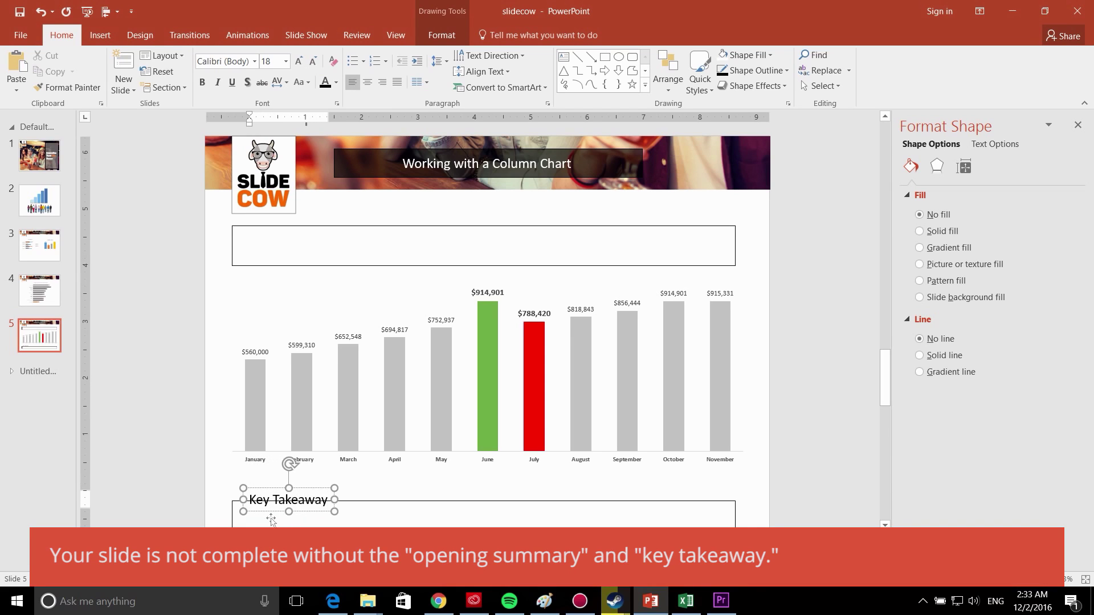
# Step: Copy the label into the top box and replace it with 'Sales were down in July by 15% due to Server outages'
pyautogui.moveTo(304, 487); pyautogui.dragTo(291, 229)
pyautogui.tripleClick(308, 239)
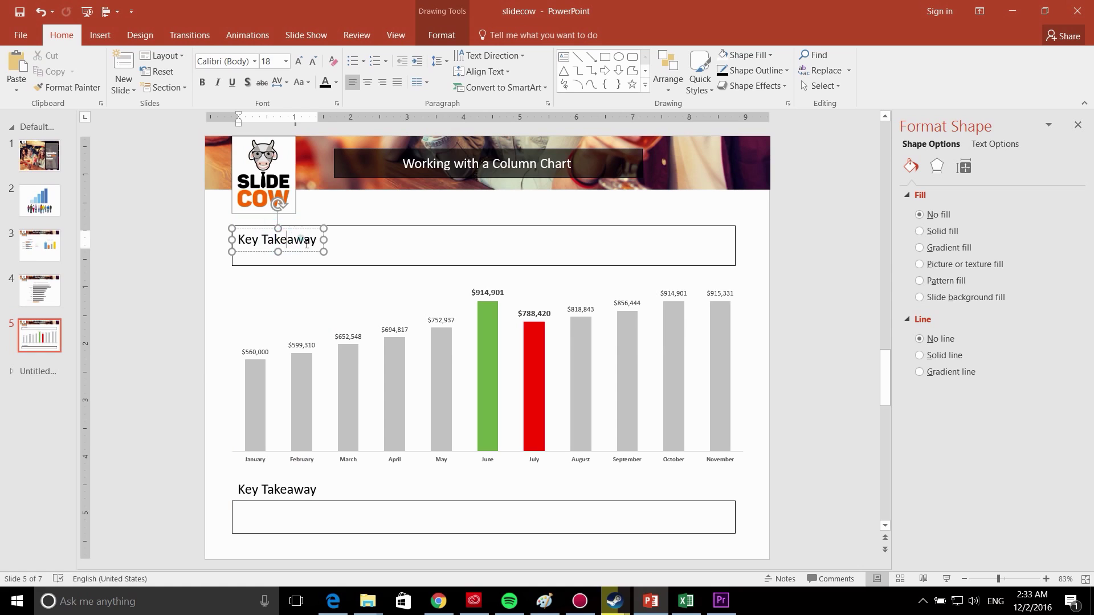
pyautogui.moveTo(307, 227); pyautogui.dragTo(318, 227)
pyautogui.tripleClick(309, 246)
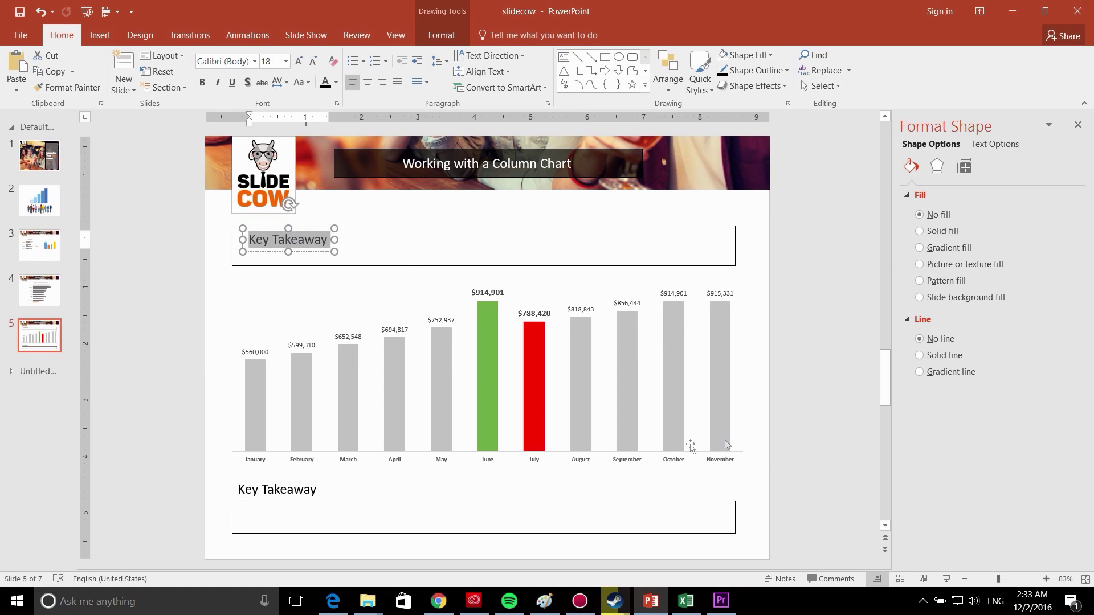
pyautogui.moveTo(678, 426)
pyautogui.write('Sales were down in July by 15%')
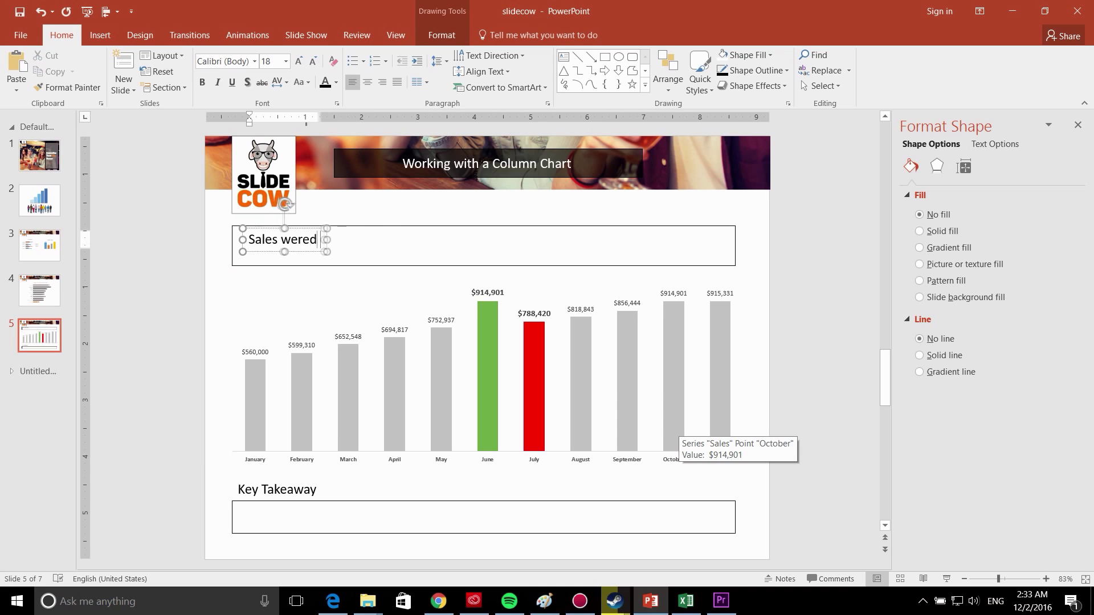
pyautogui.write(' due to Server outages')
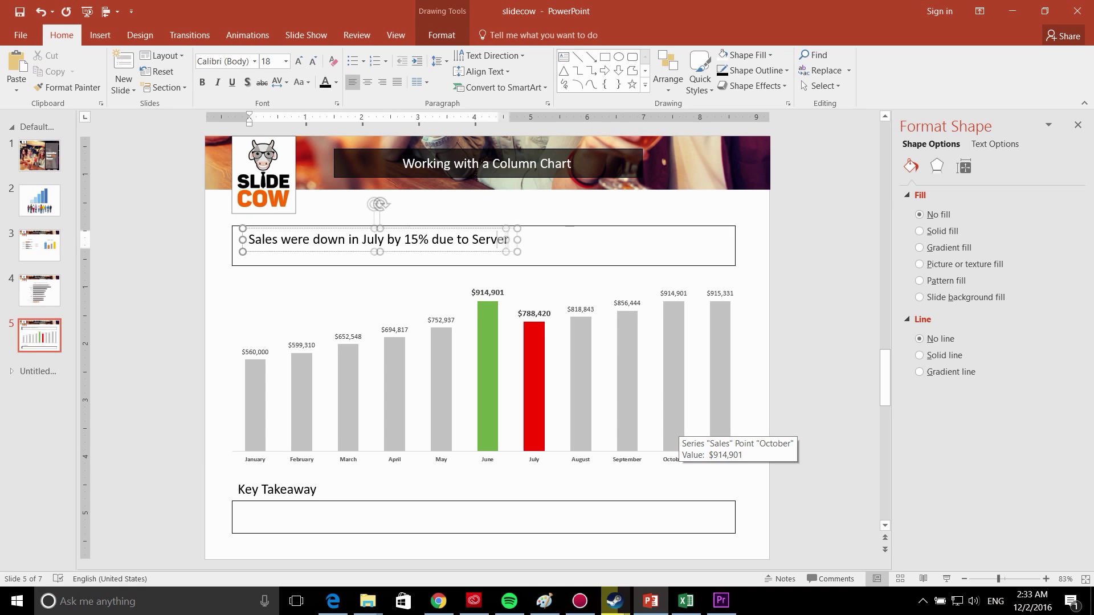
pyautogui.click(523, 238)
# Step: Change the summary text font to Open Sans
pyautogui.hotkey('ctrl', 'a')
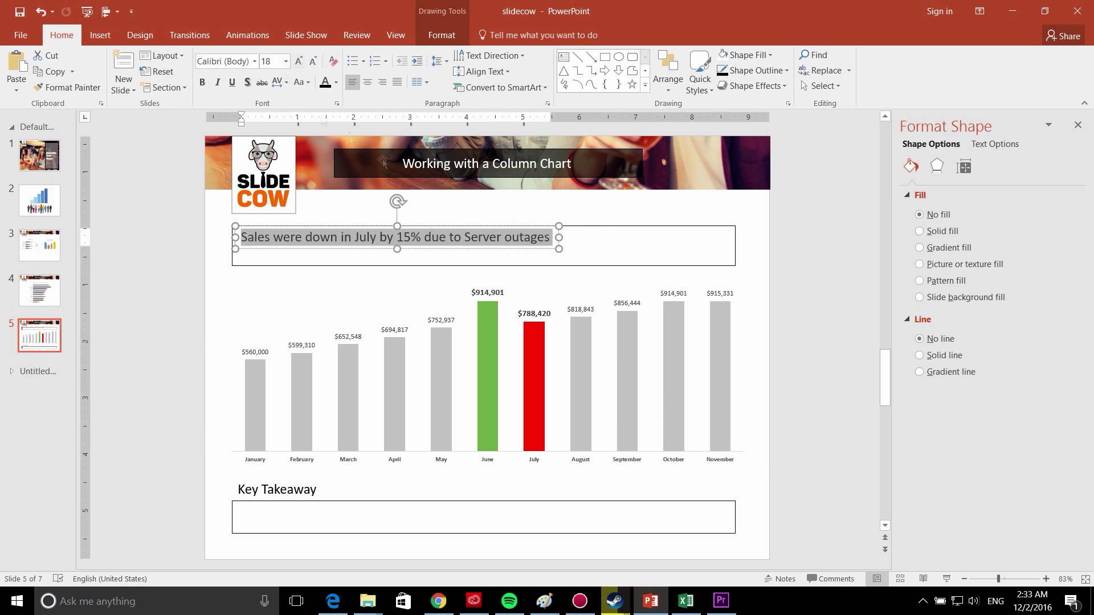
pyautogui.click(254, 61)
pyautogui.write('Open Sans')
pyautogui.press('Return')
# Step: Shift the Key Takeaway heading slightly left
pyautogui.click(277, 489)
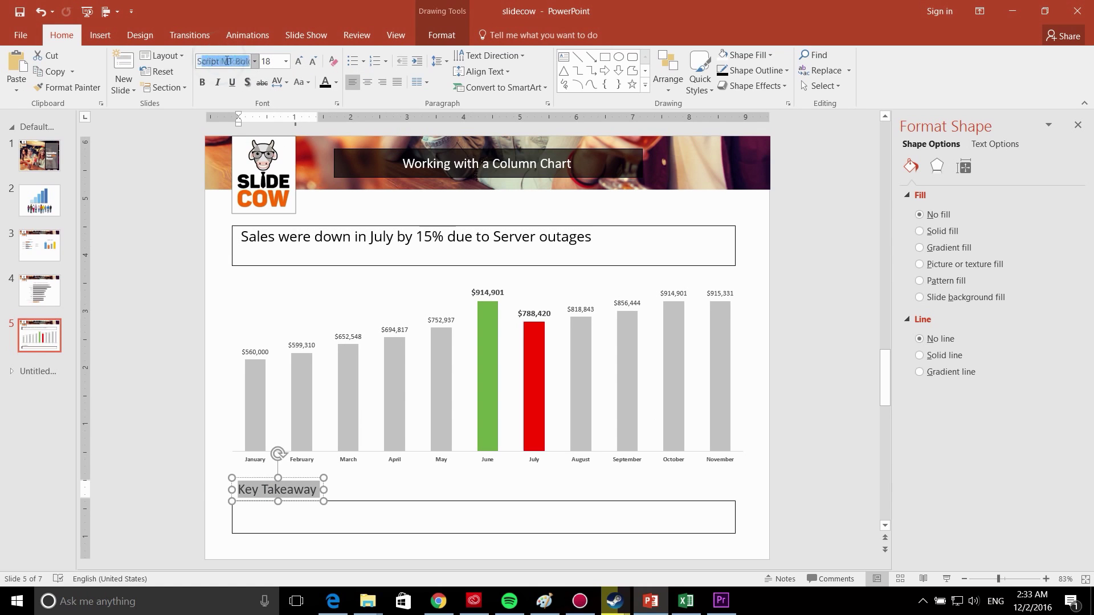
pyautogui.click(195, 420)
pyautogui.moveTo(260, 478); pyautogui.dragTo(258, 475)
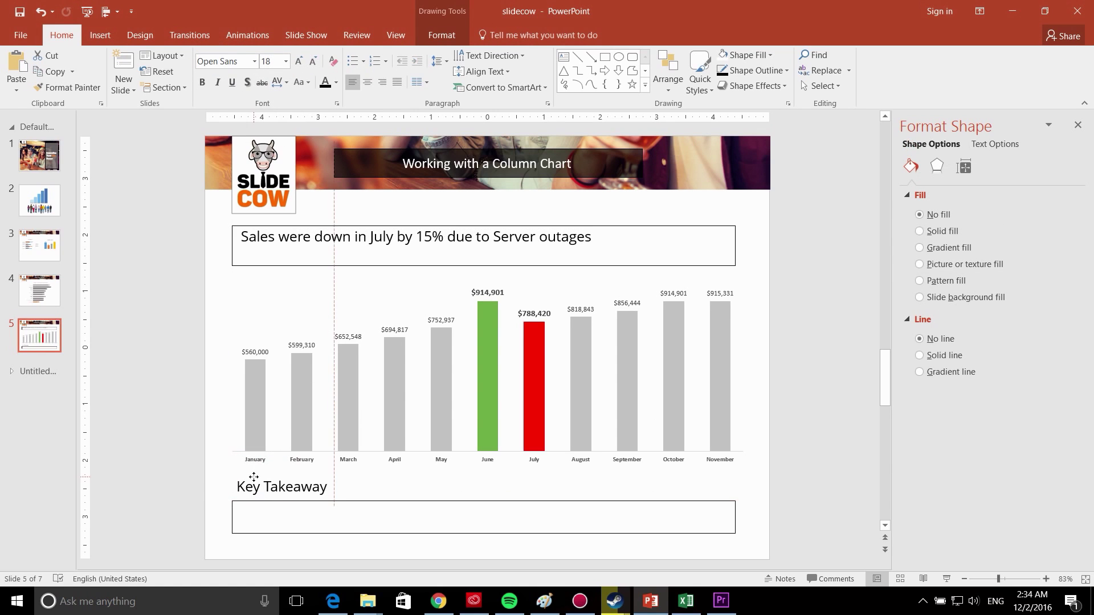
# Step: Copy the summary into the lower box and write the server outage mitigation plan takeaway
pyautogui.moveTo(358, 239); pyautogui.dragTo(388, 529)
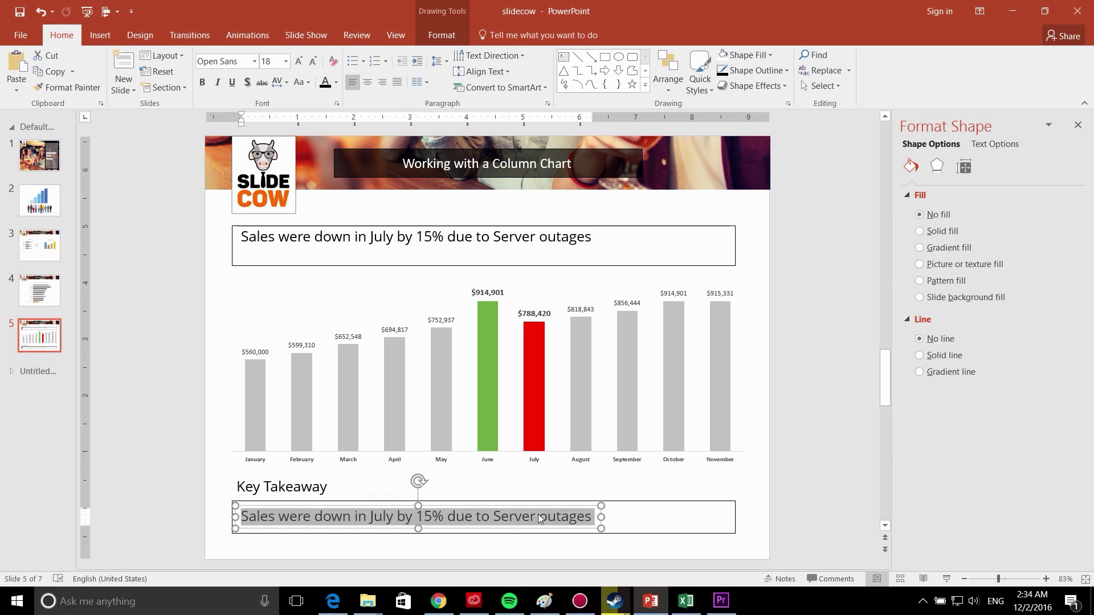
pyautogui.write('Server outage mitigati')
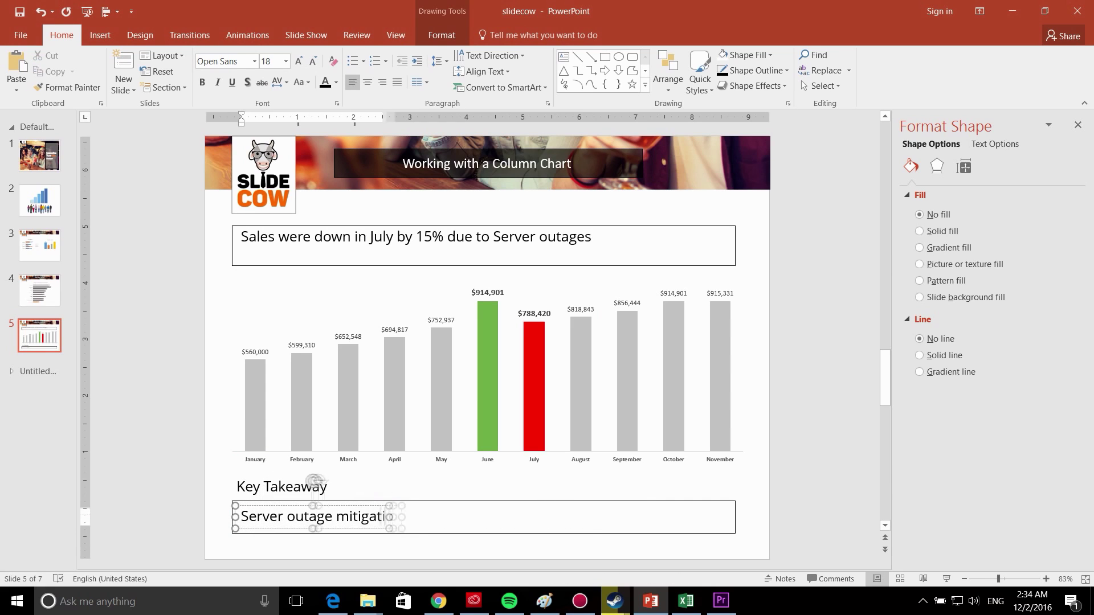
pyautogui.write('on strategy needs to be implemented to prevent future')
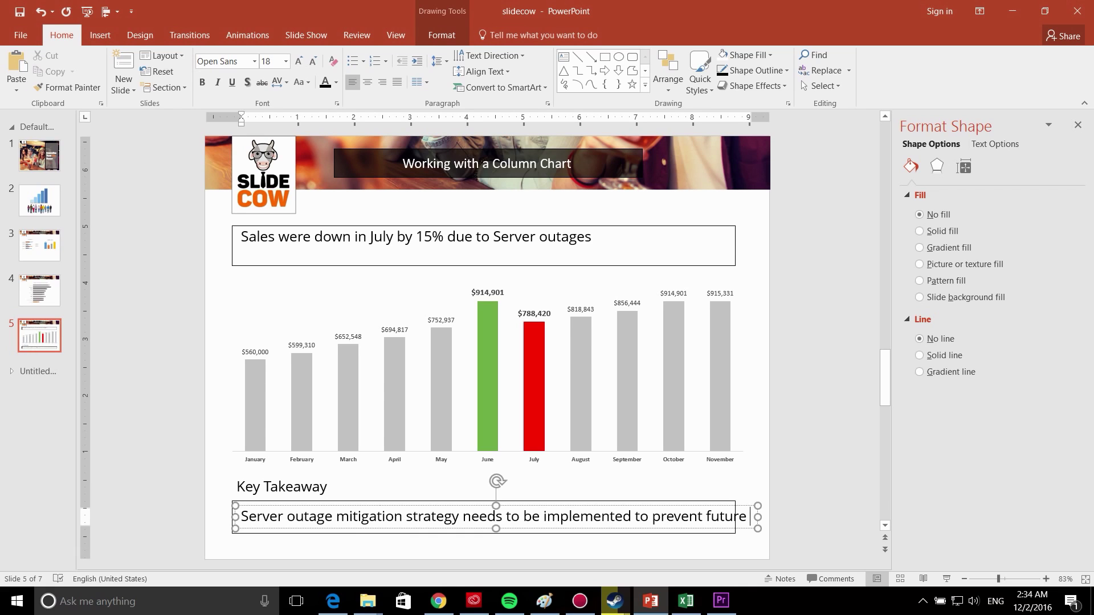
pyautogui.hotkey('ctrl', 'BackSpace')
pyautogui.hotkey('ctrl', 'BackSpace')
pyautogui.hotkey('ctrl', 'BackSpace')
pyautogui.hotkey('ctrl', 'a')
pyautogui.write('Server outage')
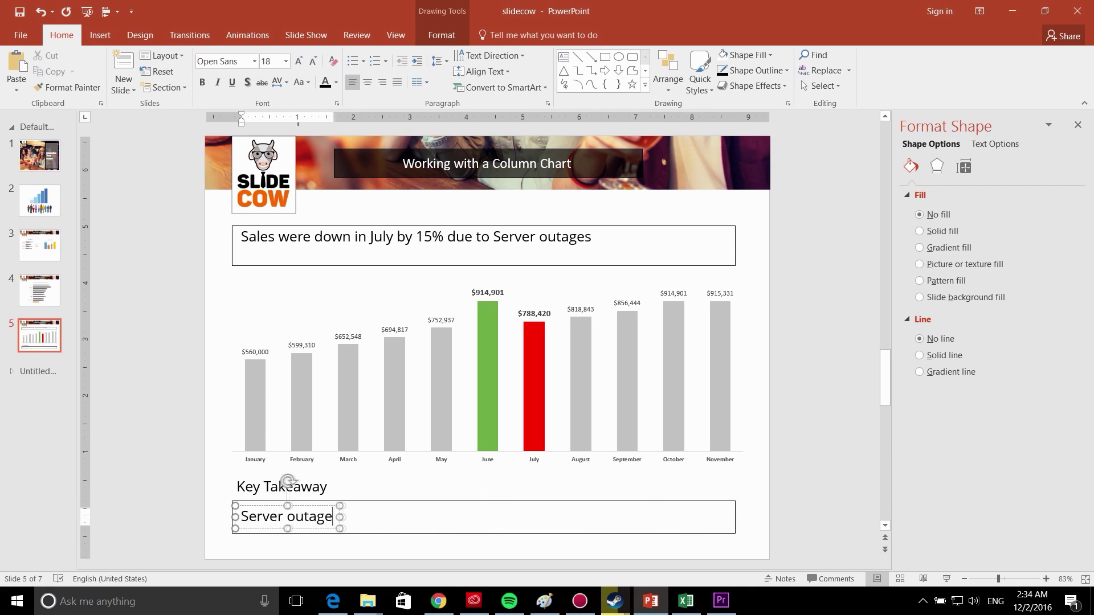
pyautogui.write(' mitigation plan needs to be implemented to ')
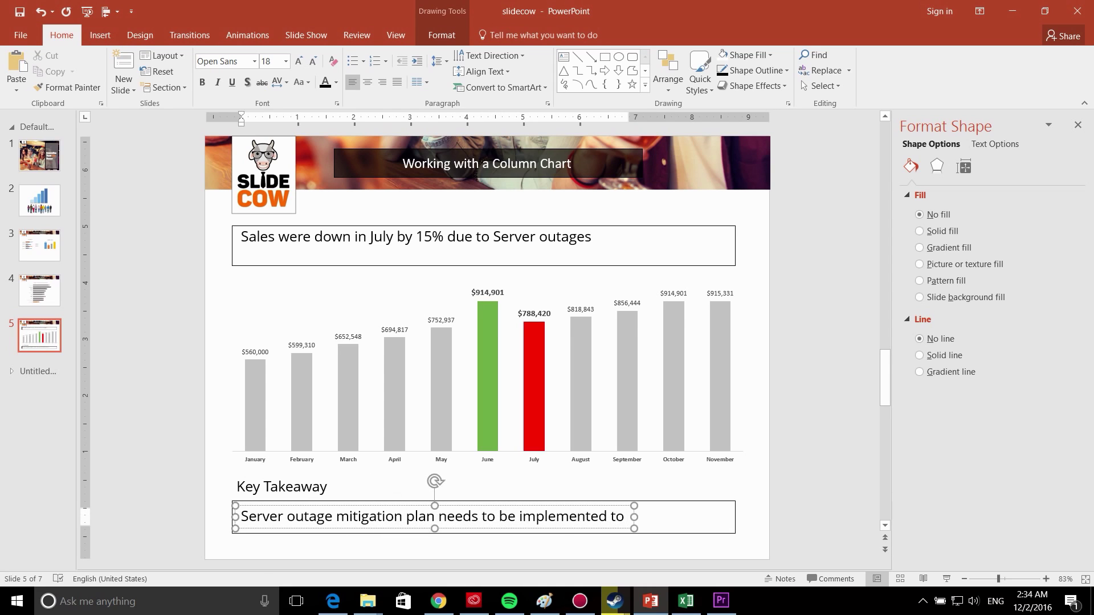
pyautogui.write('avoid reoccurance')
# Step: Shrink the takeaway text to 14 pt and correct 'reoccurance' to 'reoccurrence'
pyautogui.hotkey('ctrl', 'a')
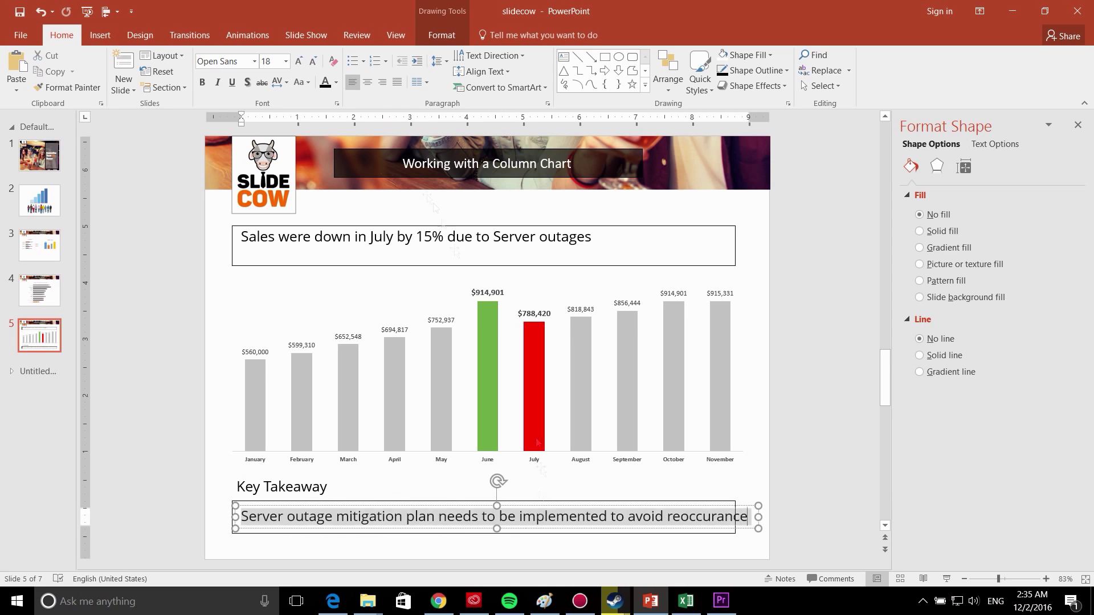
pyautogui.hotkey('ctrl', 'shift', ',')
pyautogui.hotkey('ctrl', 'shift', ',')
pyautogui.rightClick(592, 516)
pyautogui.click(615, 453)
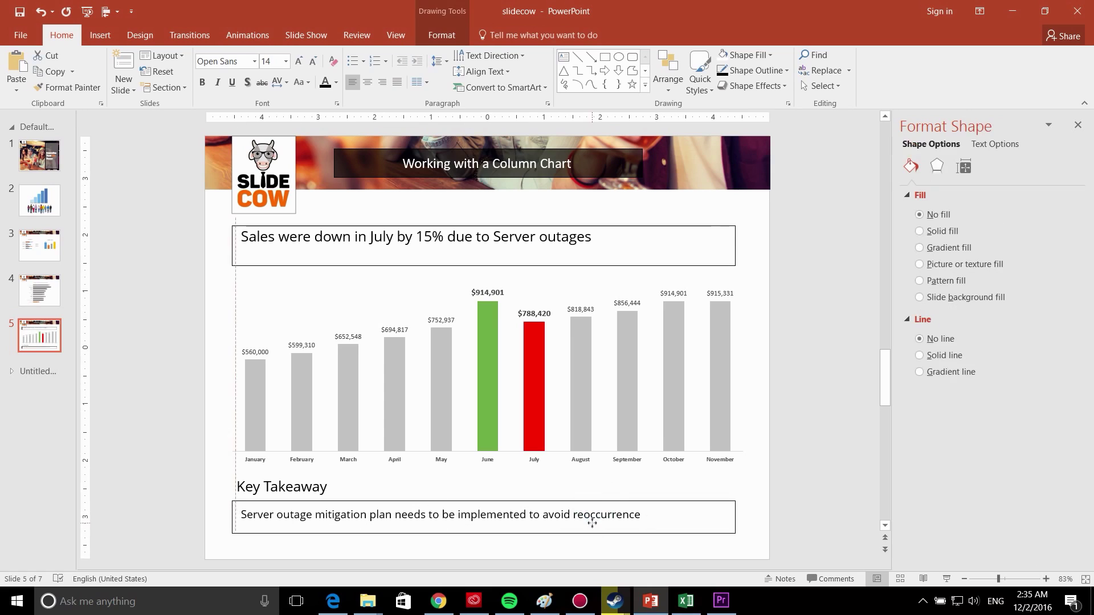
pyautogui.click(804, 475)
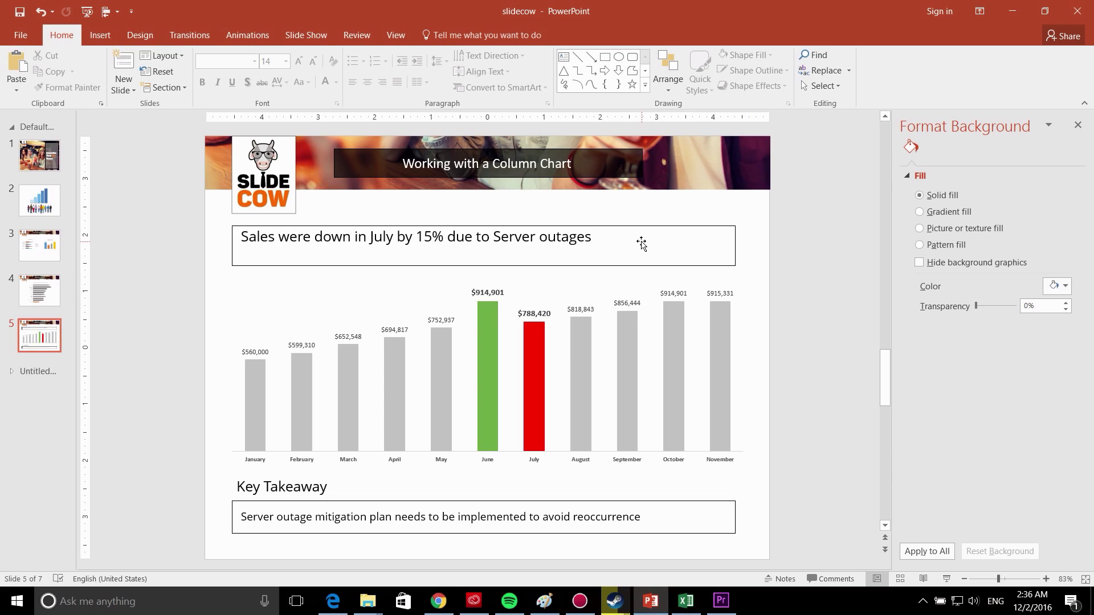
pyautogui.moveTo(640, 244); pyautogui.dragTo(603, 242)
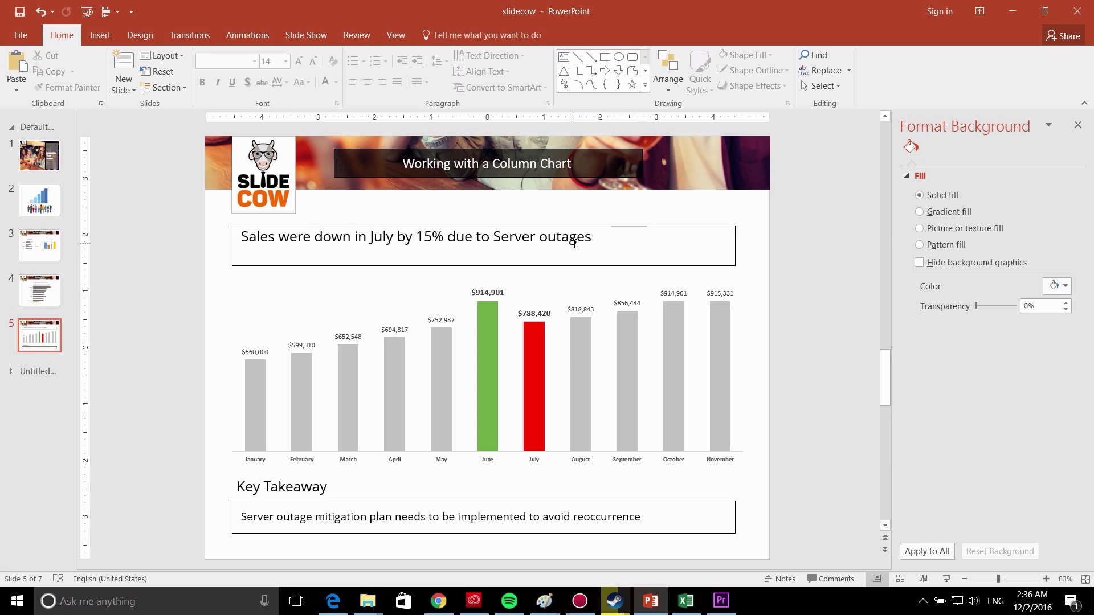